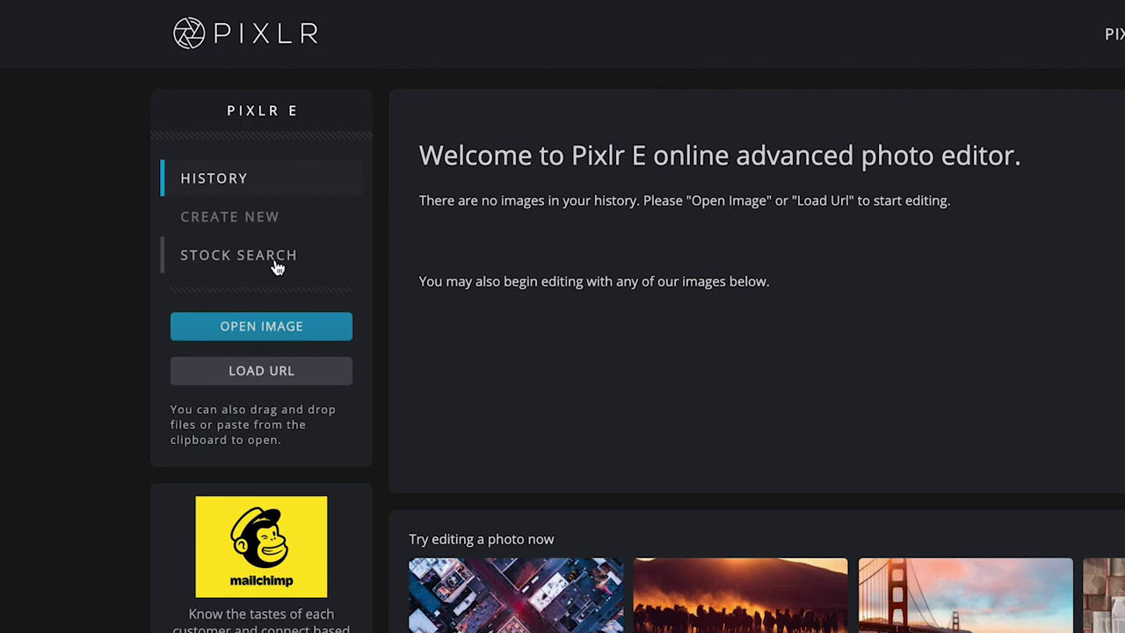
# Search the stock image library for "car" and browse the matching photos
pyautogui.click(277, 262)
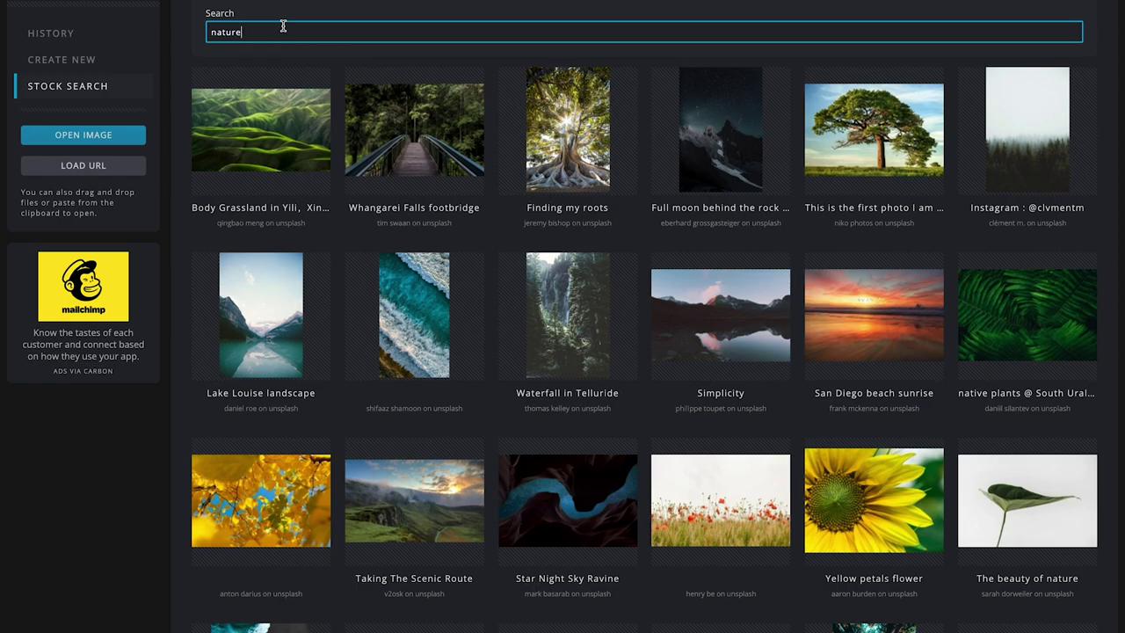
pyautogui.moveTo(301, 28); pyautogui.dragTo(199, 31)
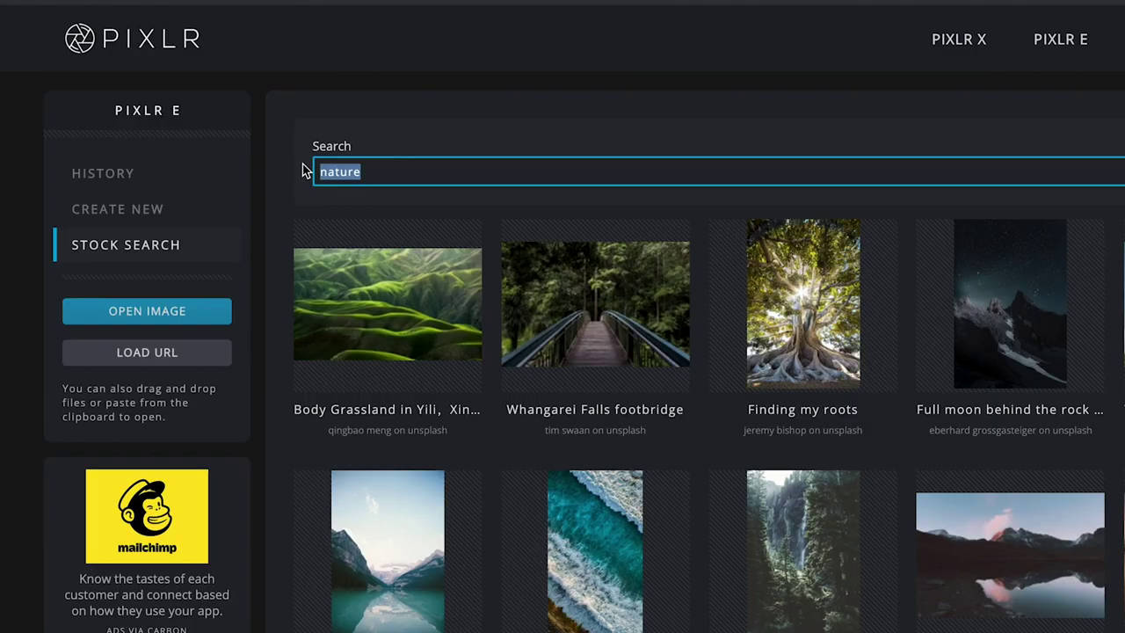
pyautogui.write('car')
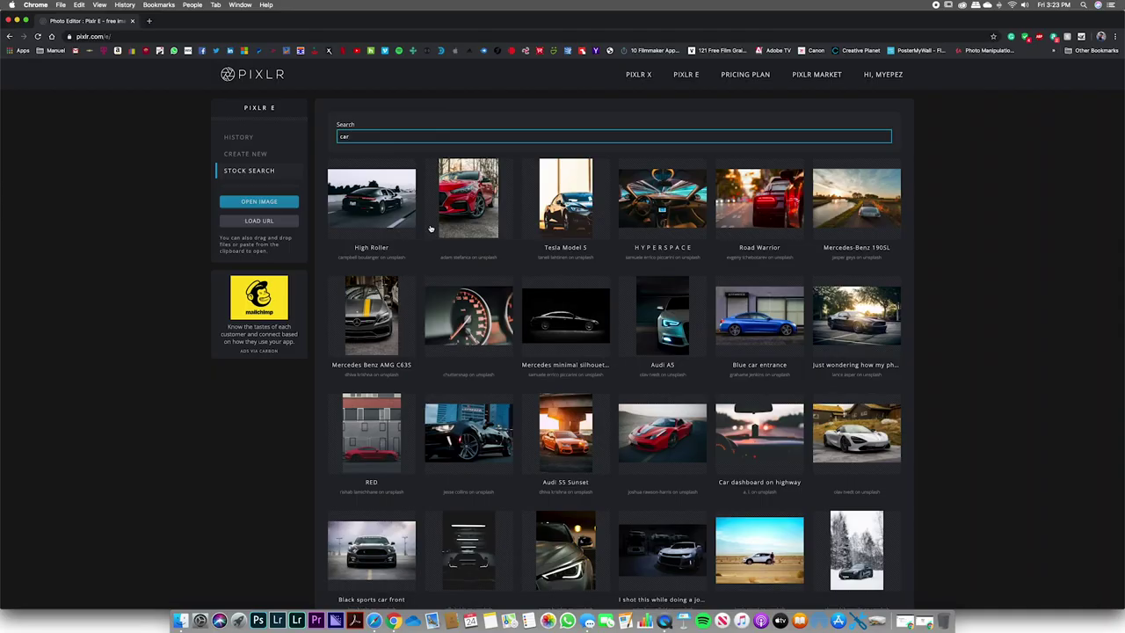
pyautogui.scroll(-5, 522, 252)
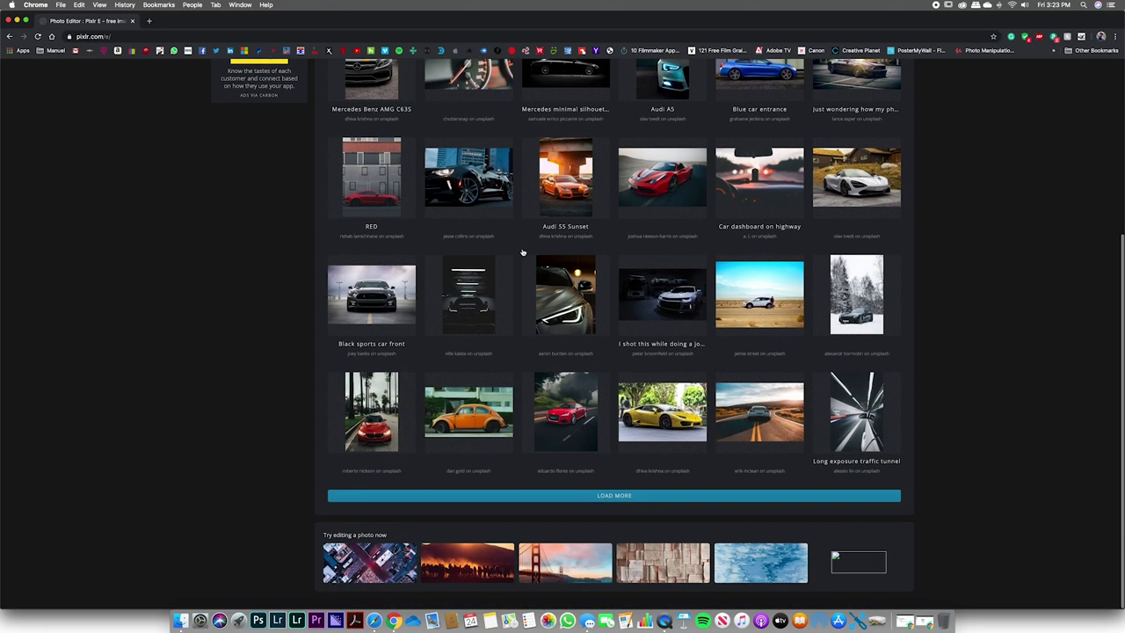
pyautogui.scroll(5, 527, 253)
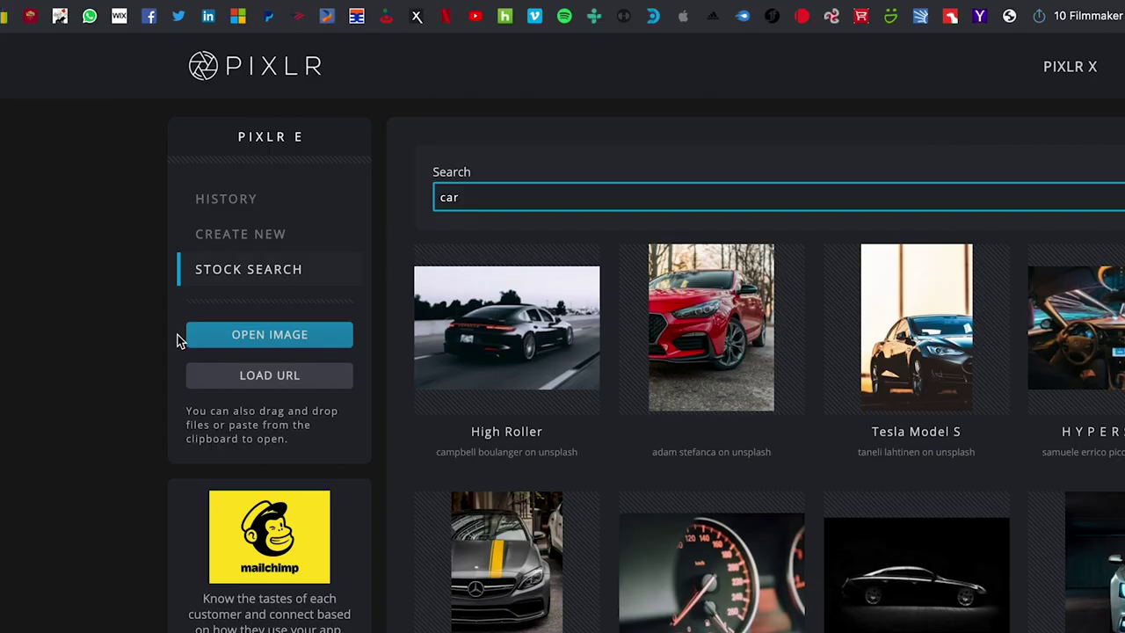
# Start a new Full HD image and name it "PSTV Test 01"
pyautogui.click(249, 234)
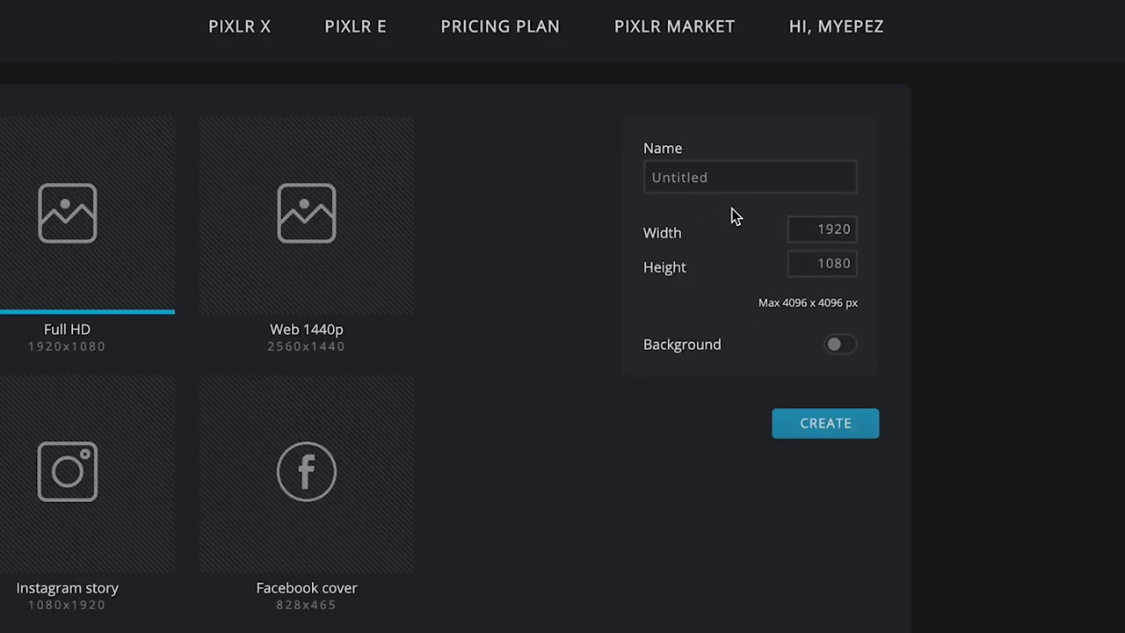
pyautogui.moveTo(857, 136); pyautogui.dragTo(790, 137)
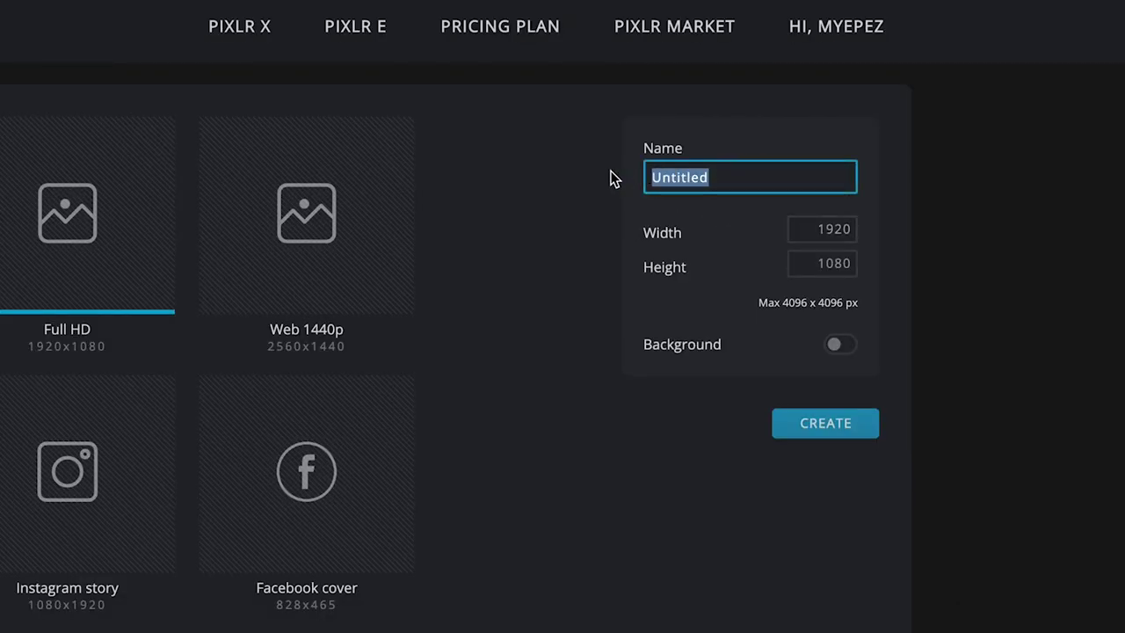
pyautogui.write('PSTV T')
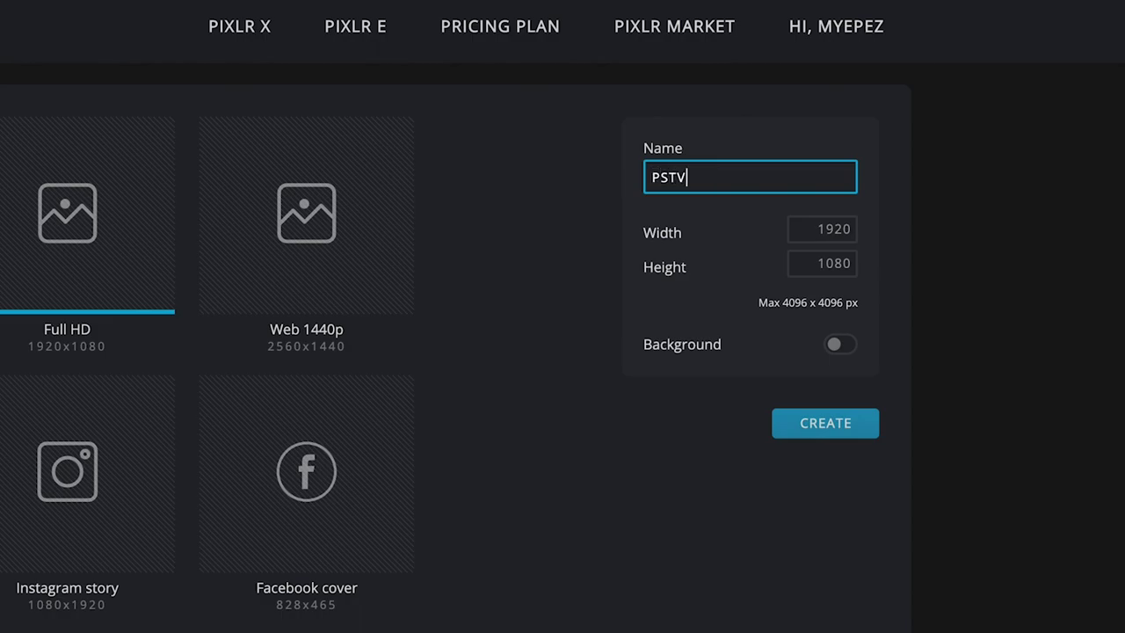
pyautogui.write('est 01')
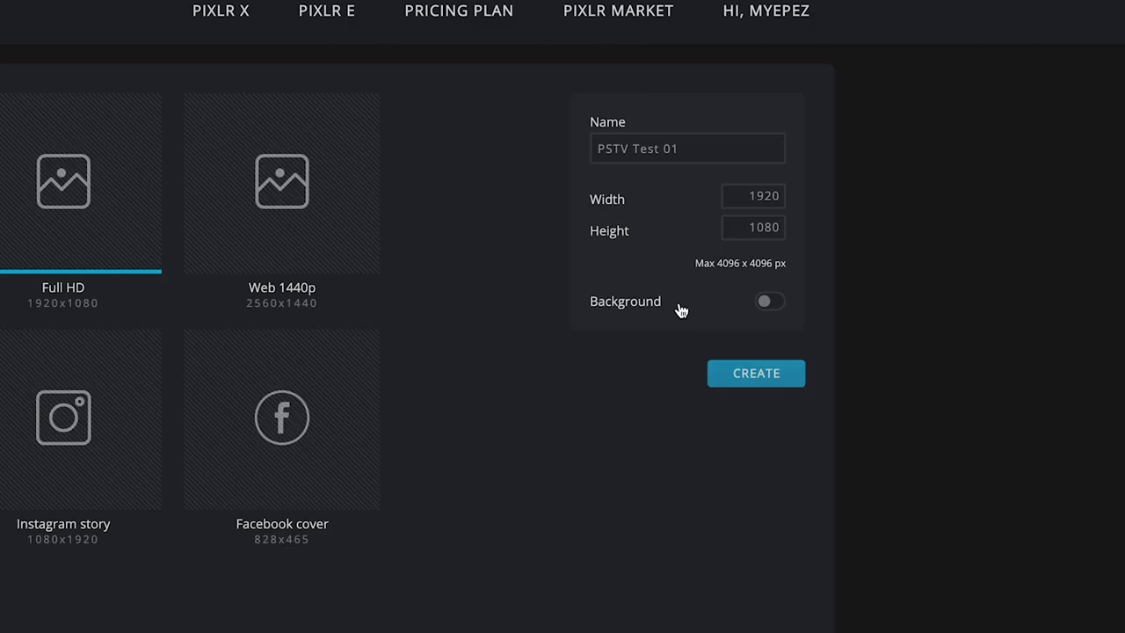
# Turn on the new image's background and try several colours, including custom purple, cyan and the muted teal #5D8E94
pyautogui.click(773, 303)
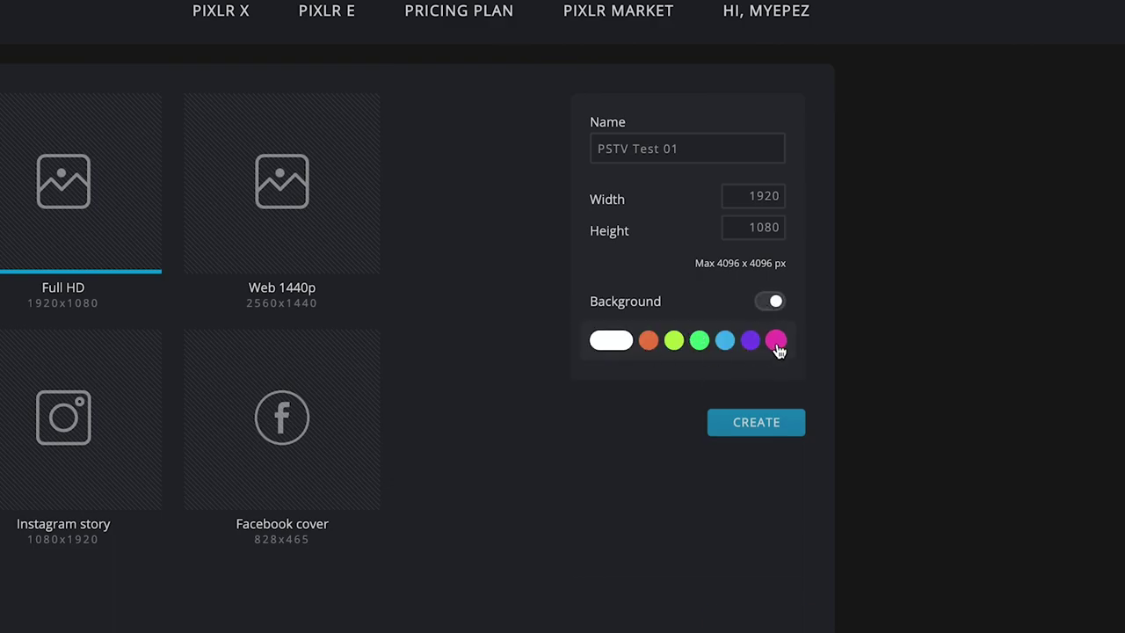
pyautogui.click(779, 348)
pyautogui.click(726, 343)
pyautogui.click(693, 398)
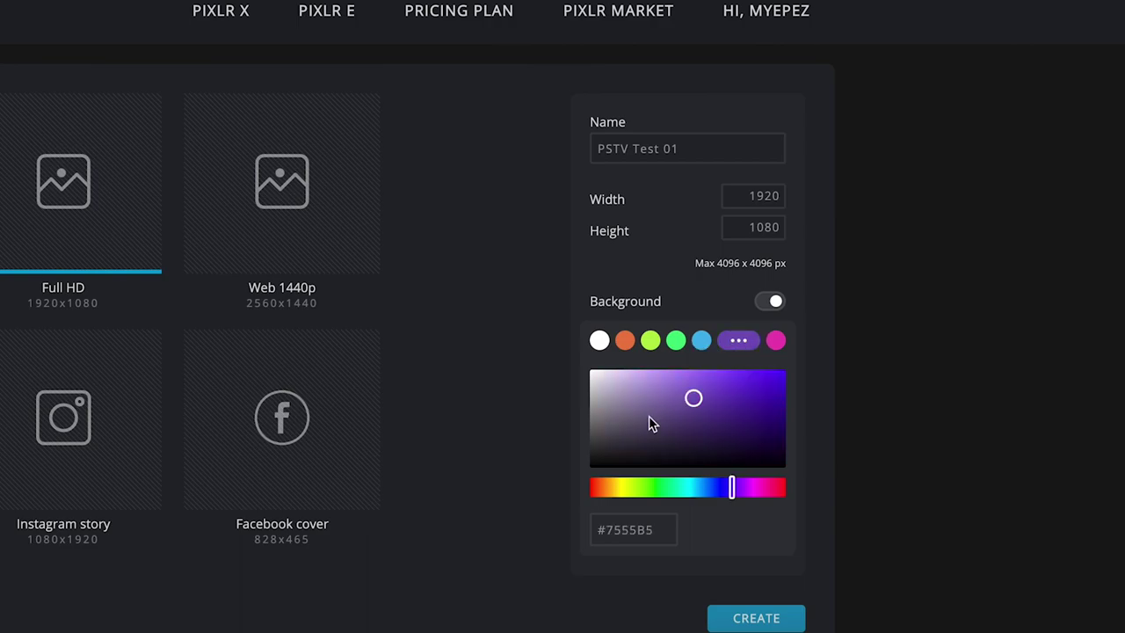
pyautogui.click(763, 415)
pyautogui.moveTo(722, 489); pyautogui.dragTo(693, 489)
pyautogui.moveTo(729, 418); pyautogui.dragTo(787, 378)
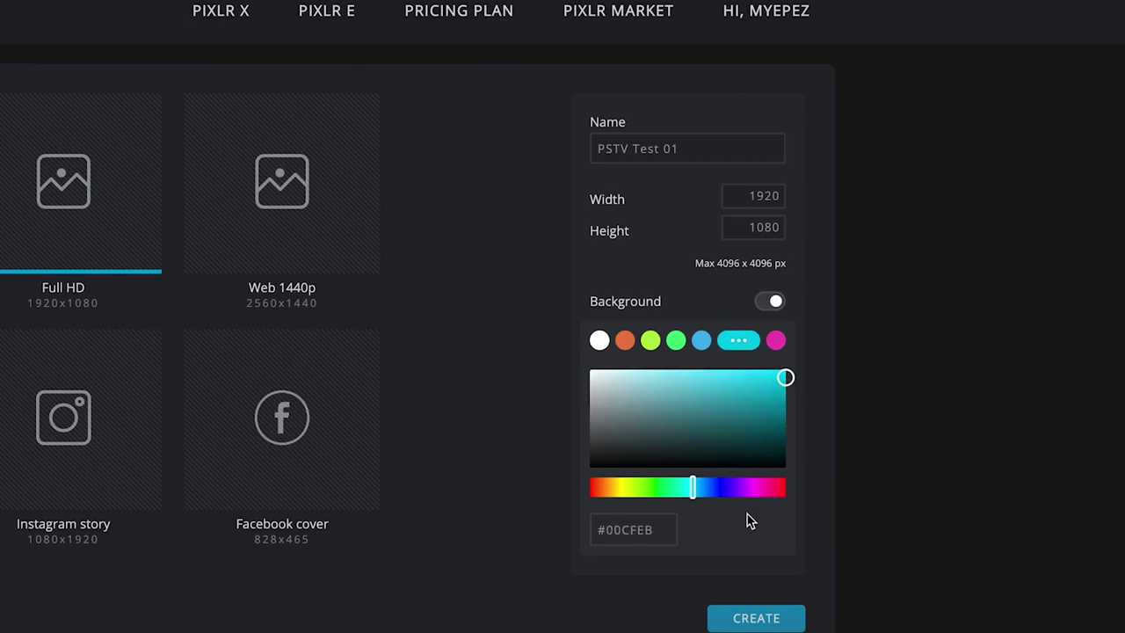
pyautogui.moveTo(682, 407); pyautogui.dragTo(663, 407)
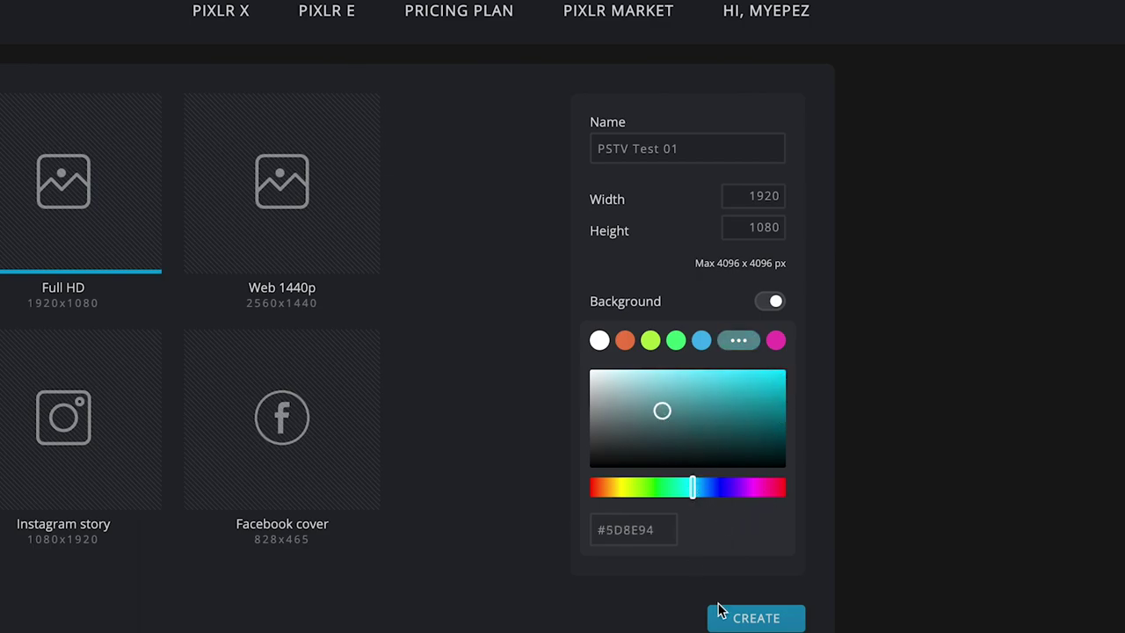
pyautogui.moveTo(665, 527); pyautogui.dragTo(563, 532)
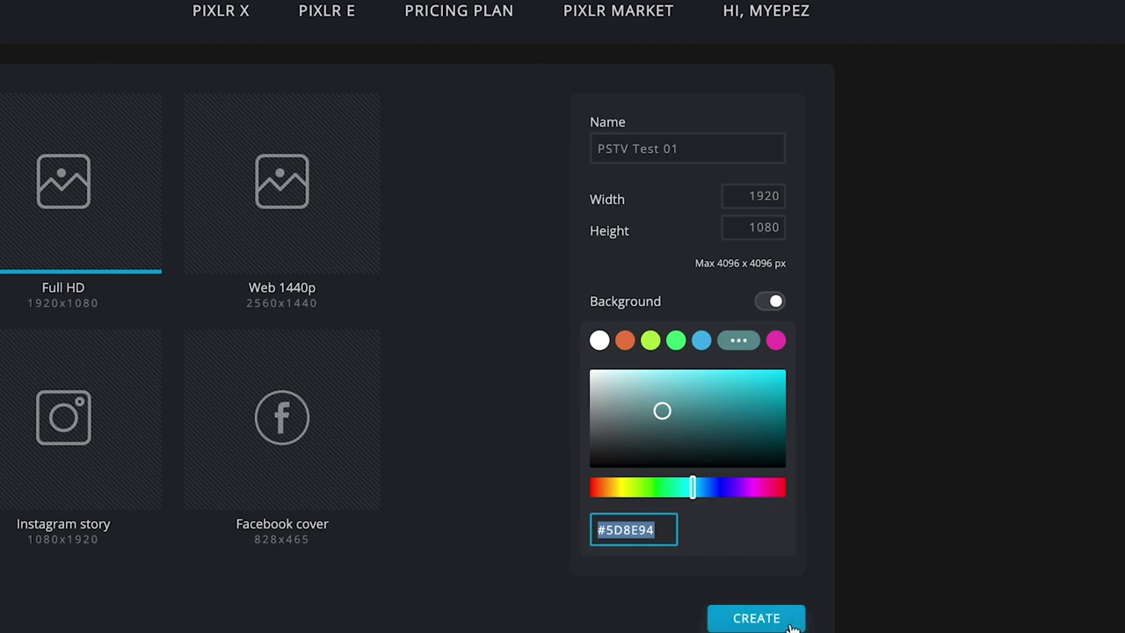
pyautogui.click(525, 495)
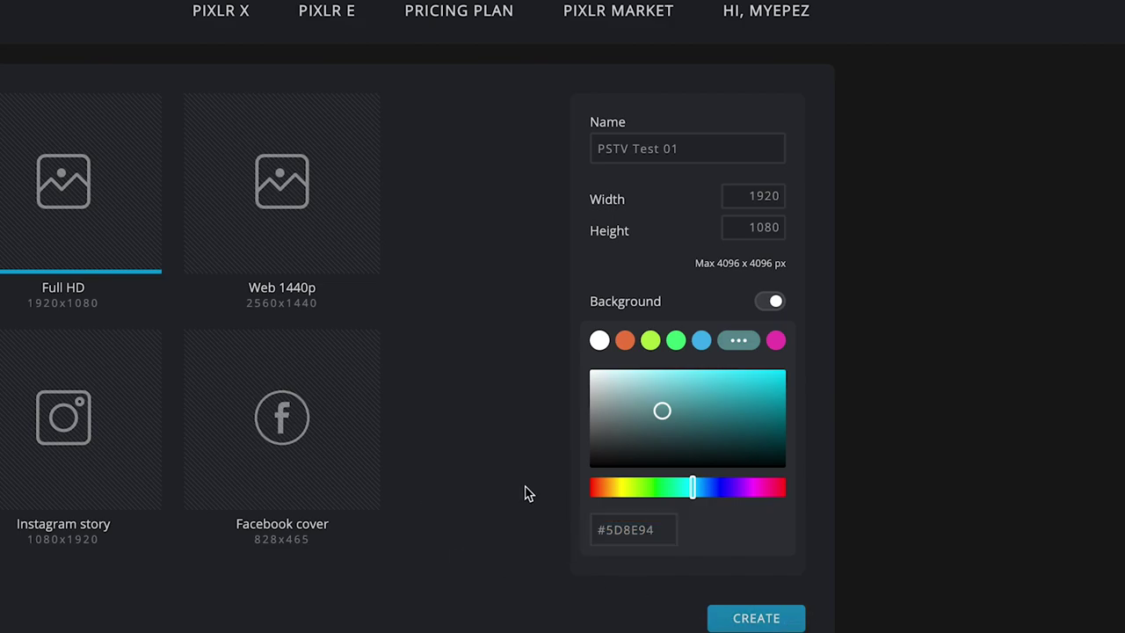
# Turn the background off and create the 1920 x 1080 image
pyautogui.click(772, 304)
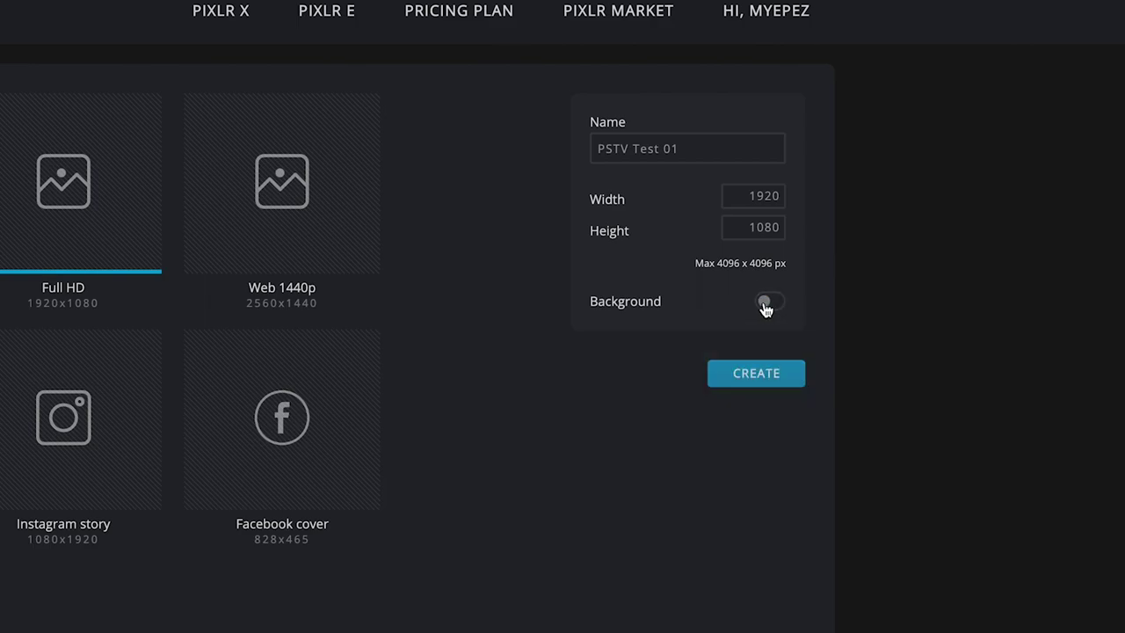
pyautogui.click(783, 377)
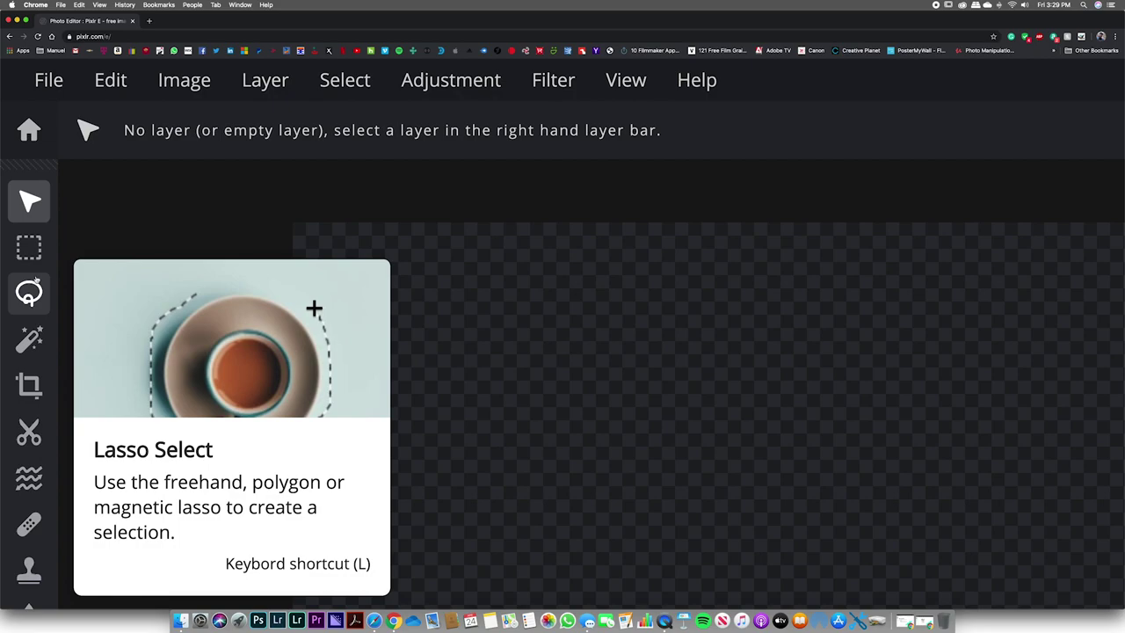
pyautogui.click(48, 88)
pyautogui.click(48, 89)
pyautogui.click(48, 90)
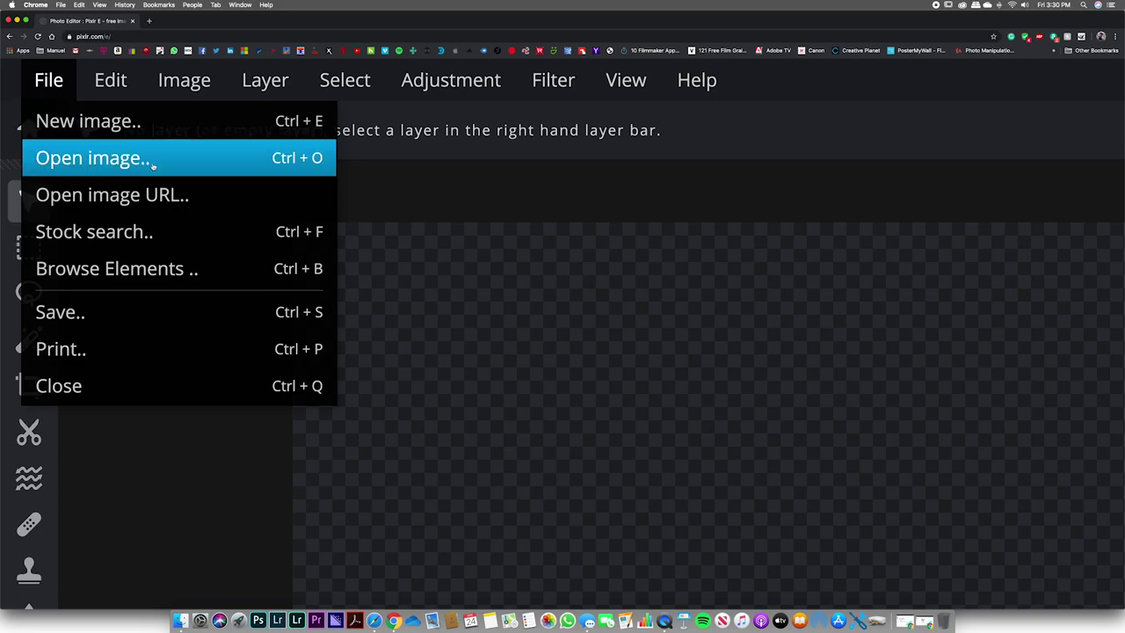
pyautogui.click(132, 86)
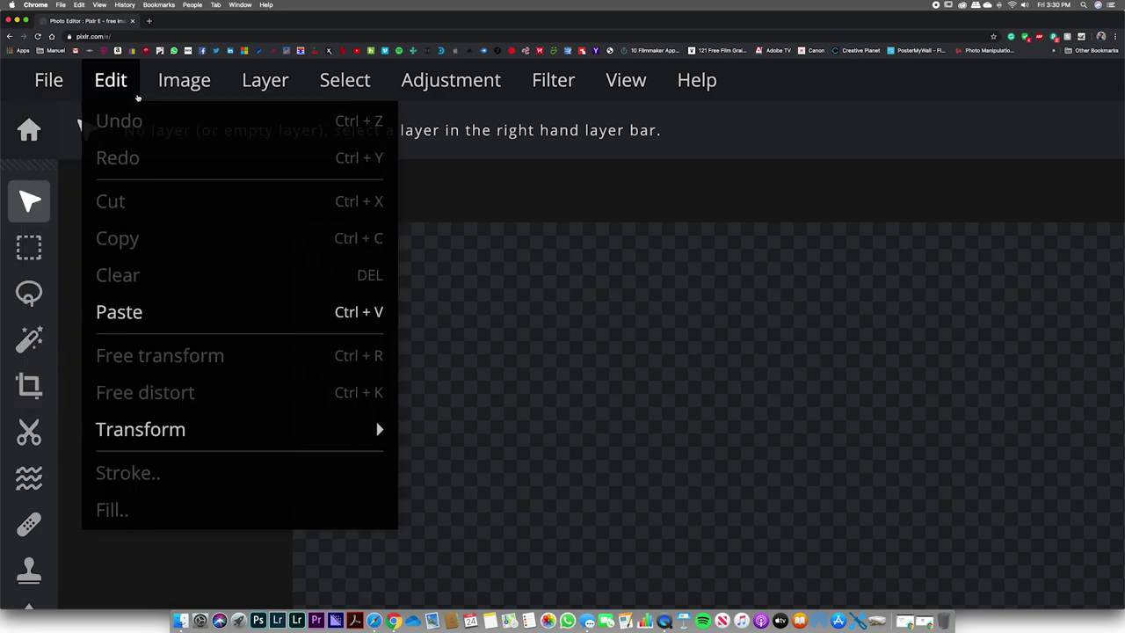
pyautogui.moveTo(261, 434)
pyautogui.click(202, 81)
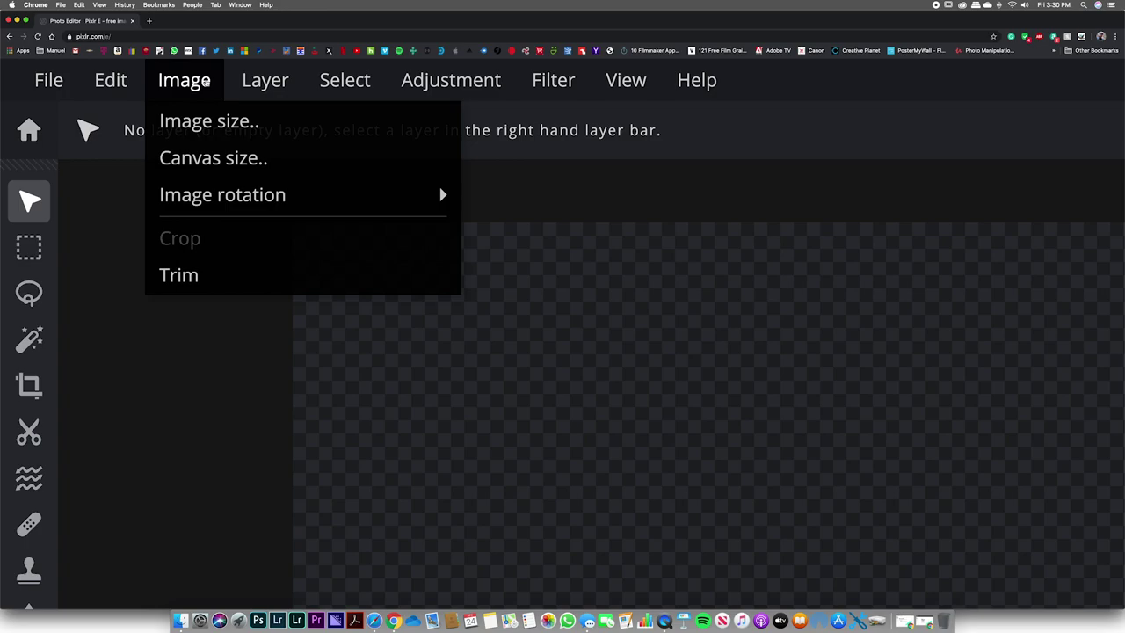
pyautogui.moveTo(245, 84)
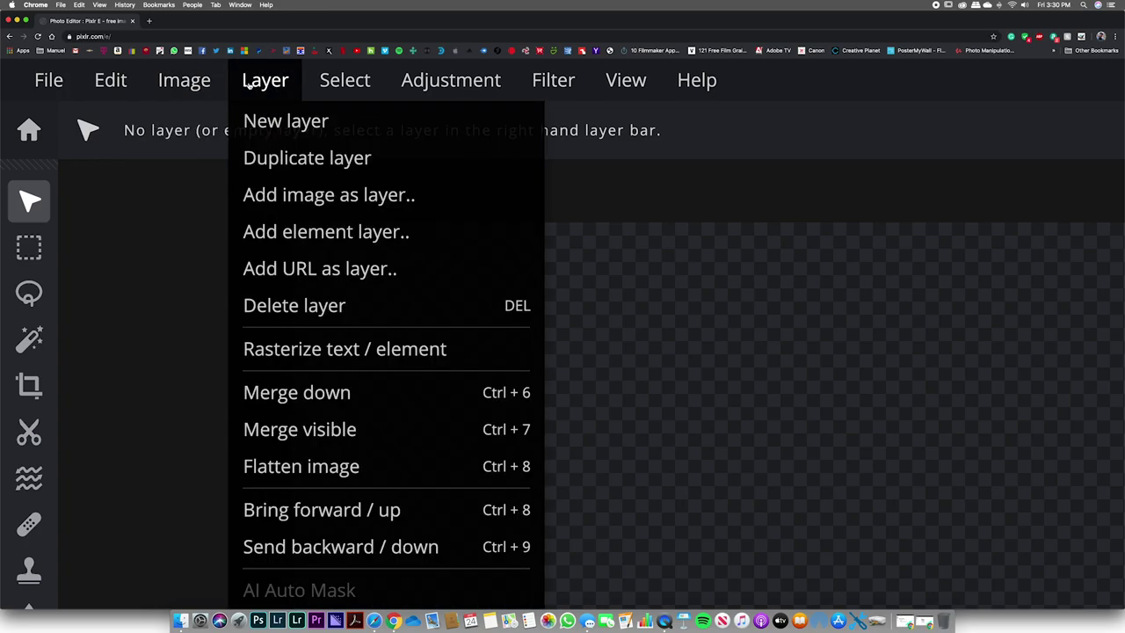
pyautogui.moveTo(329, 83)
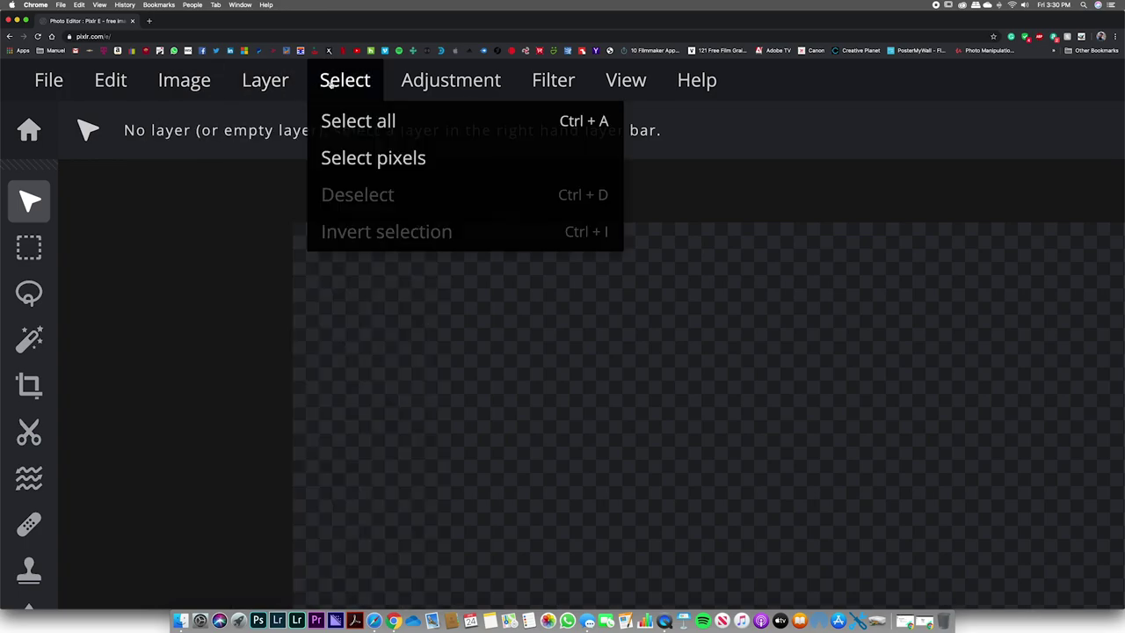
pyautogui.moveTo(422, 79)
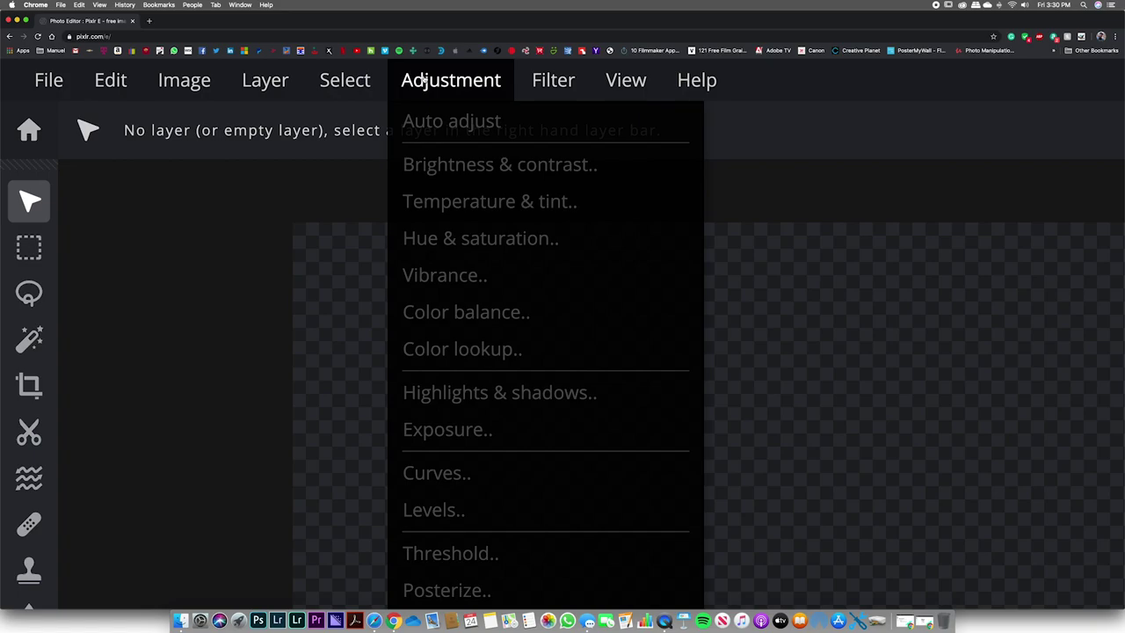
pyautogui.moveTo(559, 81)
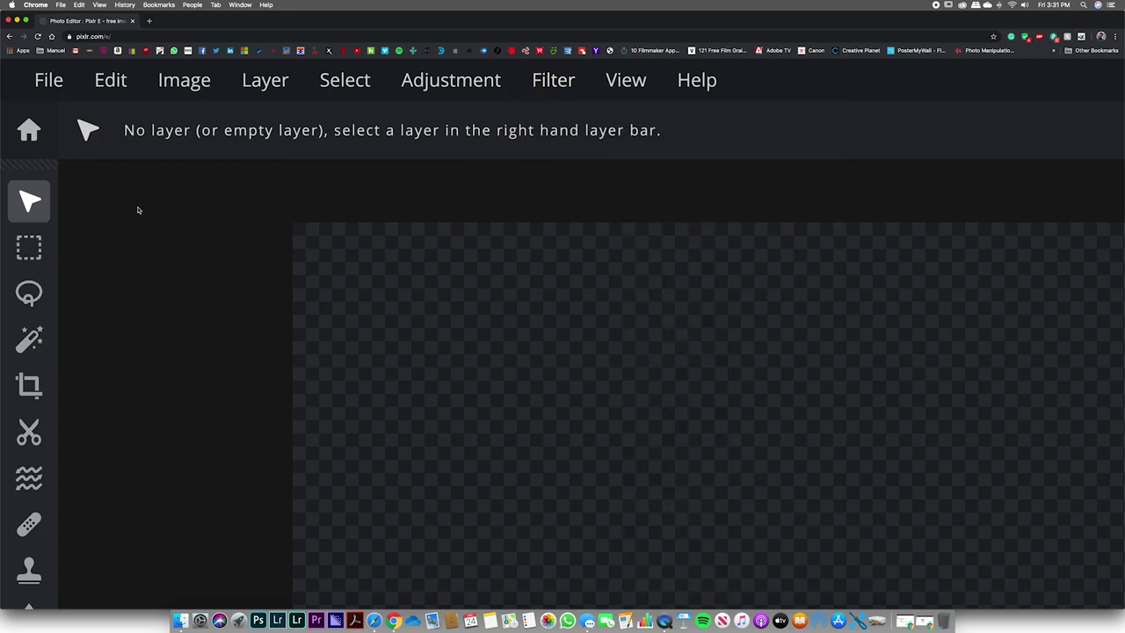
# Add "wooded path.jpg" from the Materials folder on the Desktop as an image layer above Layer 1
pyautogui.press('super+0')
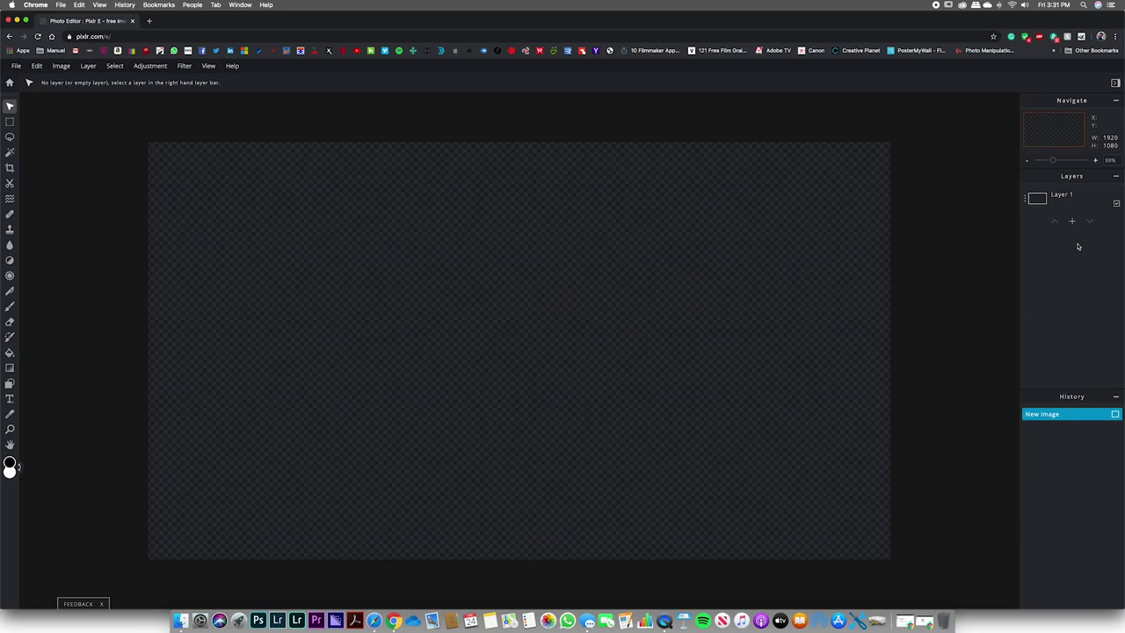
pyautogui.scroll(-1, 942, 227)
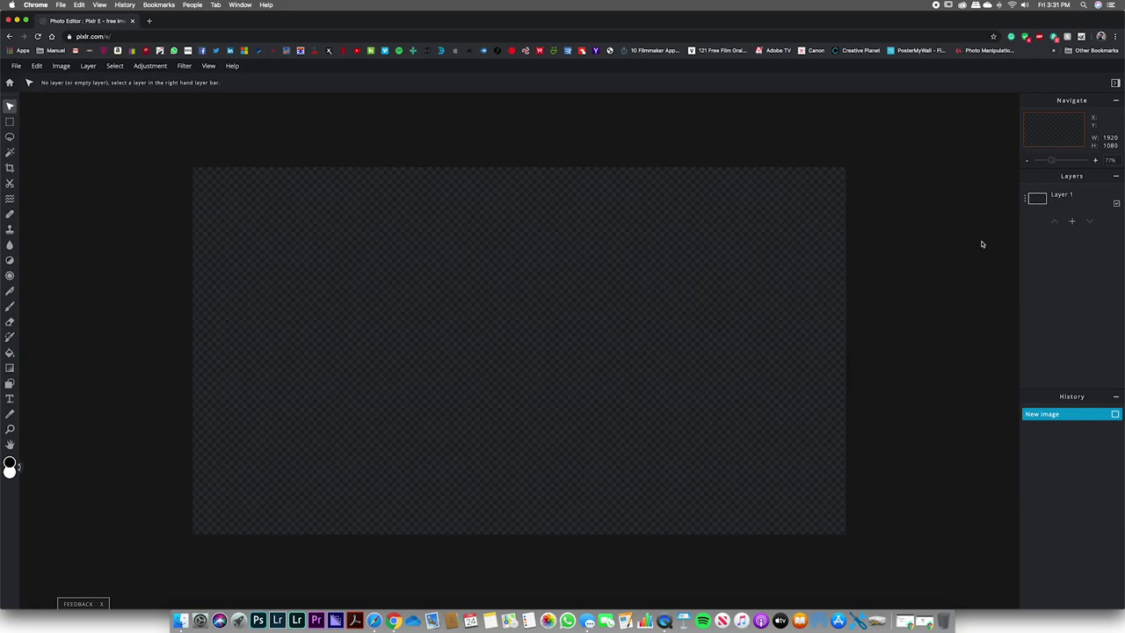
pyautogui.scroll(5, 1022, 230)
pyautogui.scroll(2, 982, 235)
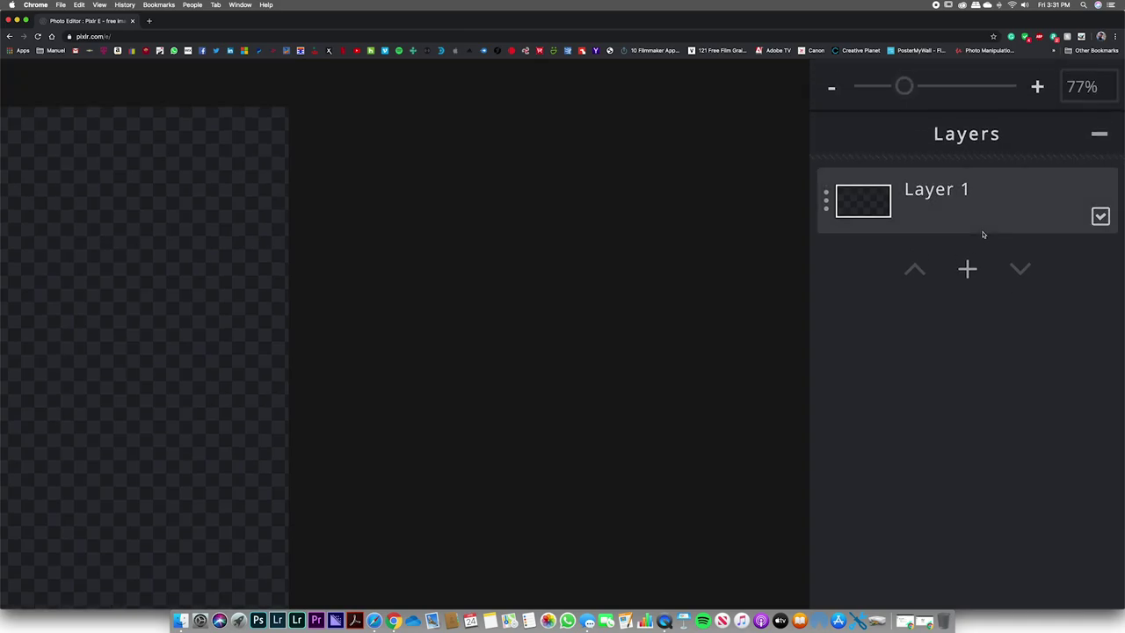
pyautogui.scroll(2, 983, 234)
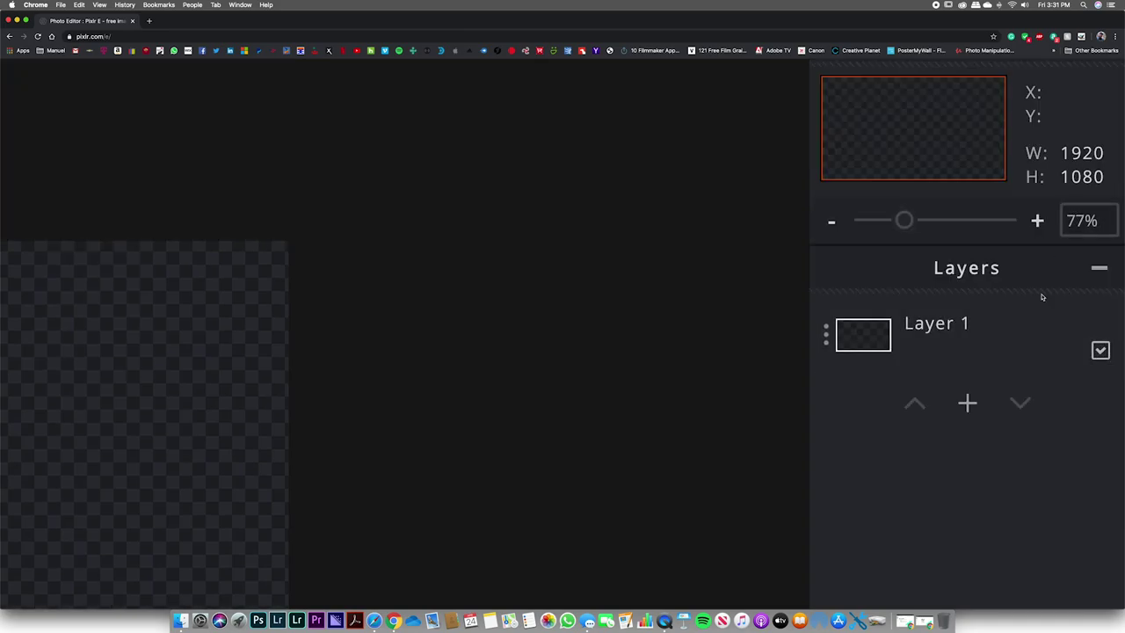
pyautogui.click(971, 412)
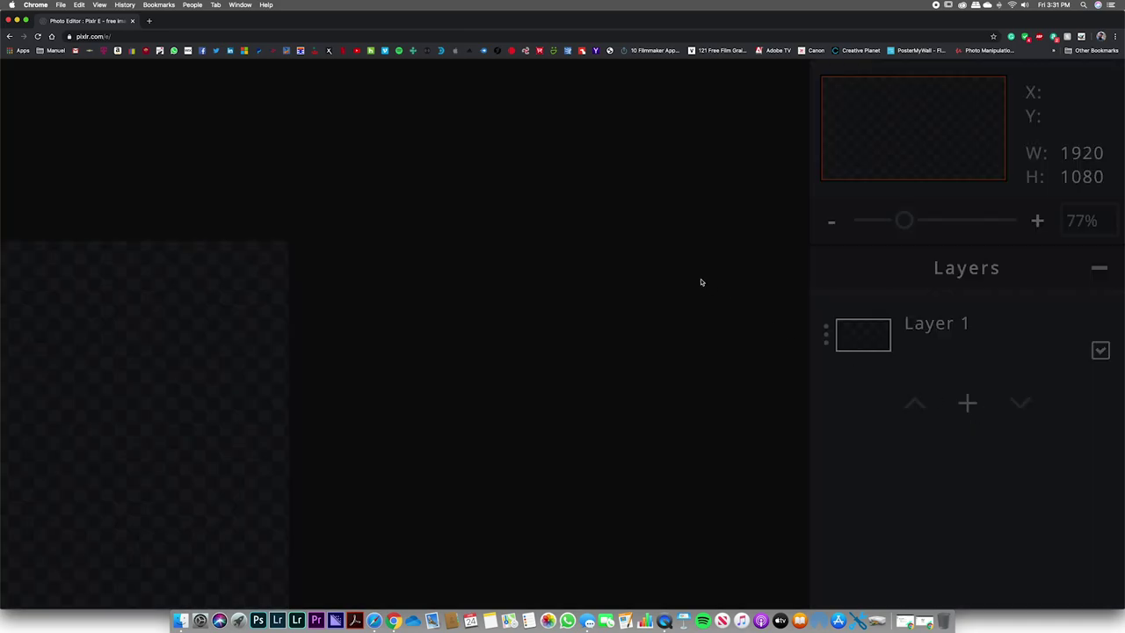
pyautogui.scroll(-5, 702, 282)
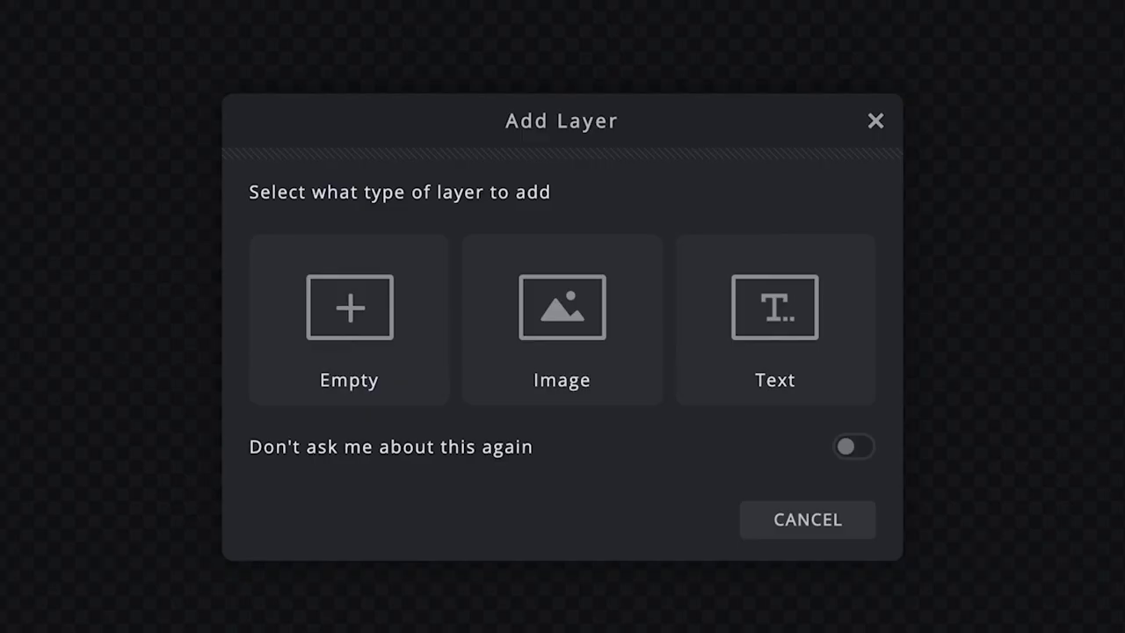
pyautogui.click(639, 281)
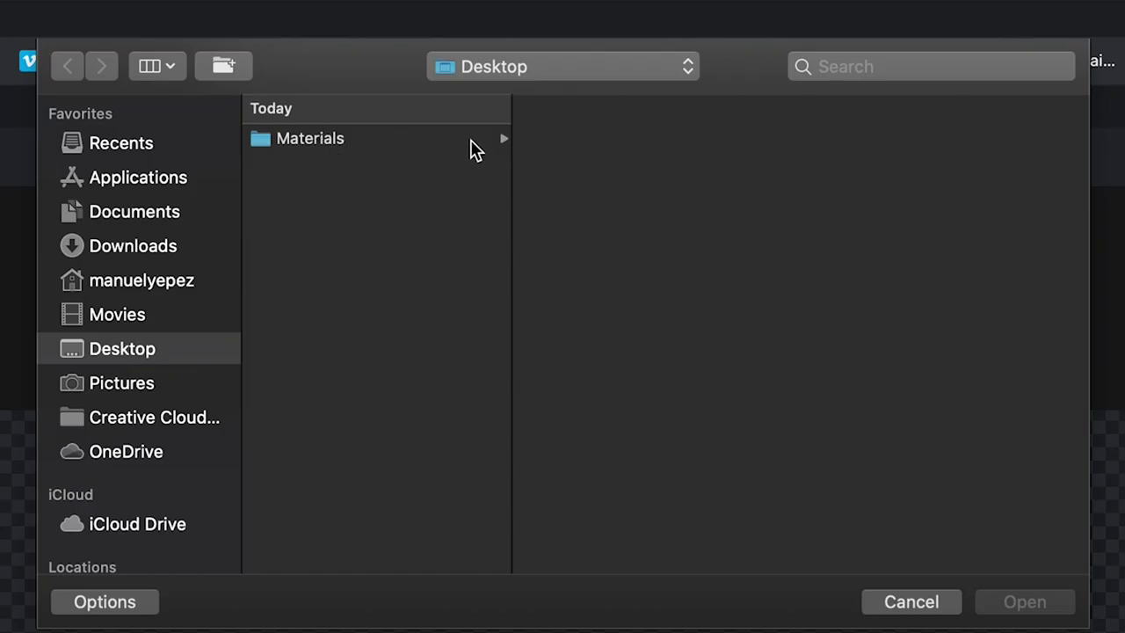
pyautogui.click(474, 141)
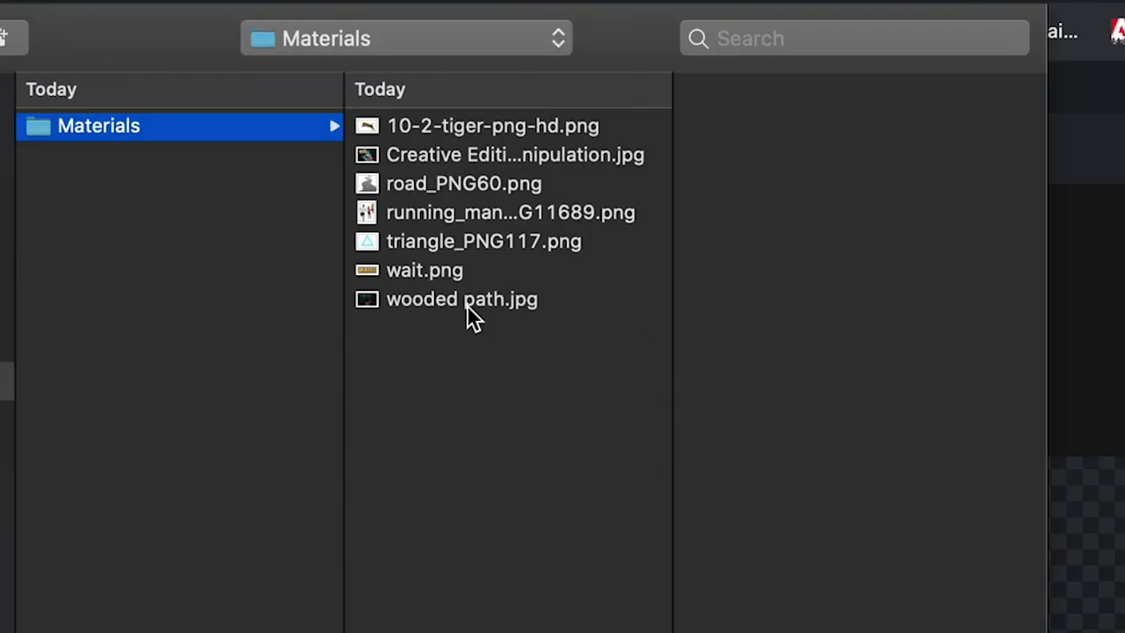
pyautogui.click(466, 299)
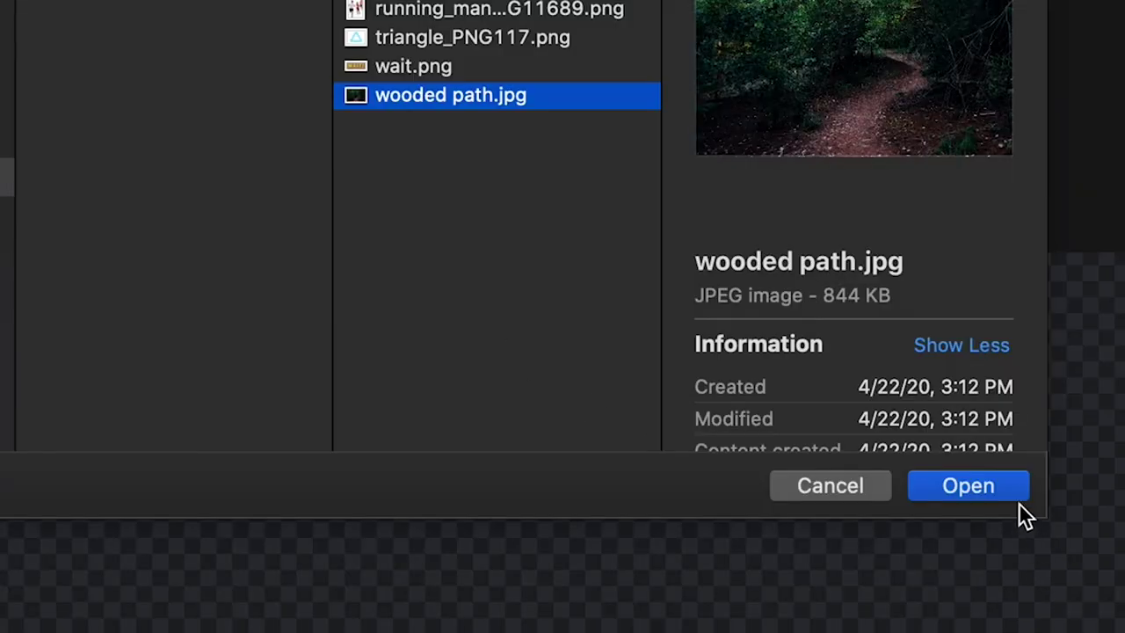
pyautogui.click(1017, 501)
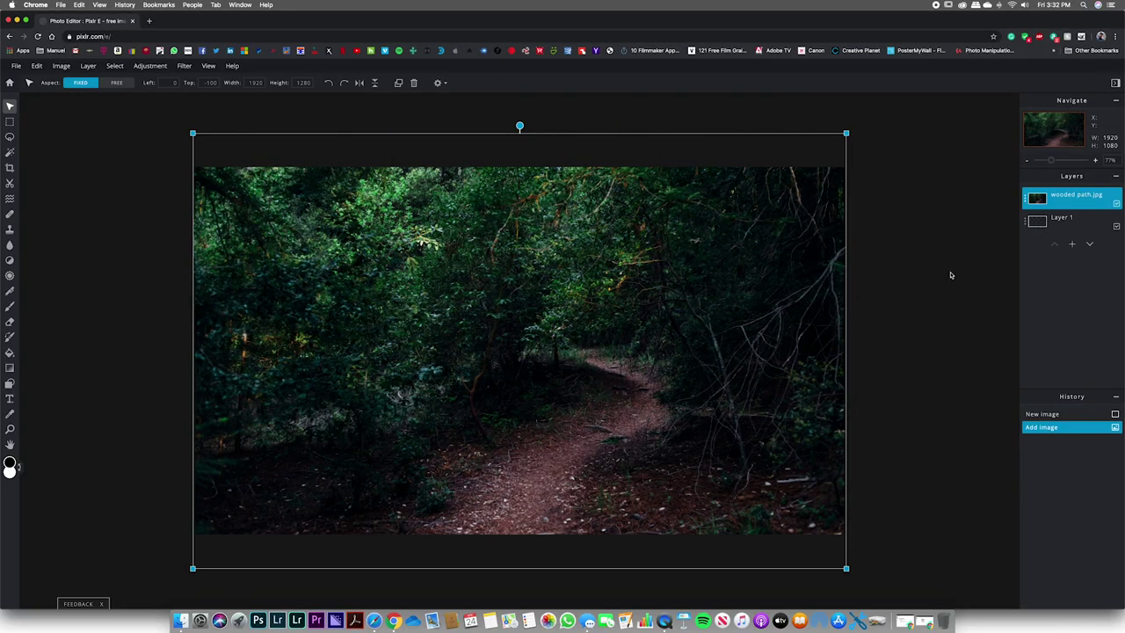
pyautogui.scroll(1, 954, 195)
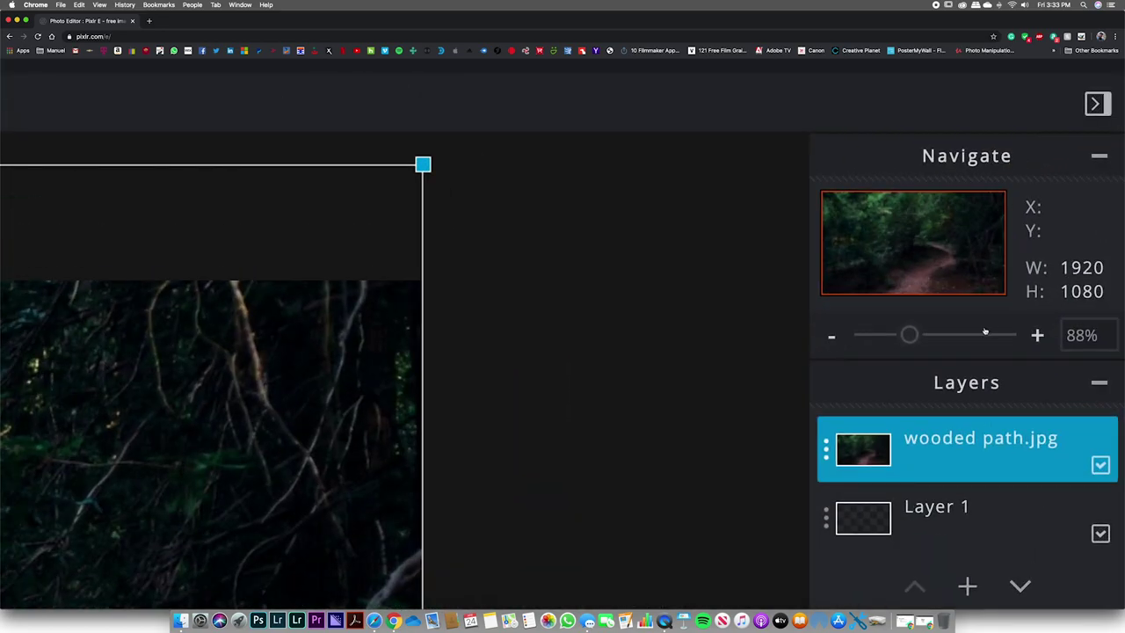
# Zoom the canvas out and in to examine how the wooded path picture and its frame sit on the image
pyautogui.click(909, 335)
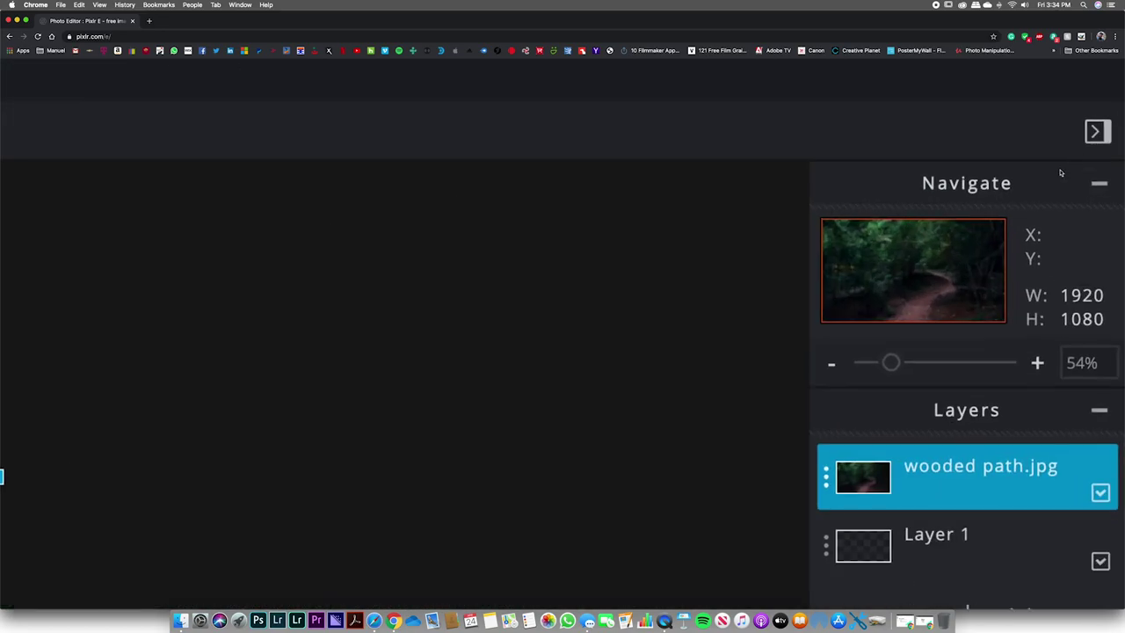
pyautogui.moveTo(894, 362)
pyautogui.mouseDown()
pyautogui.moveTo(870, 363)
pyautogui.moveTo(953, 364)
pyautogui.moveTo(890, 369)
pyautogui.mouseUp()
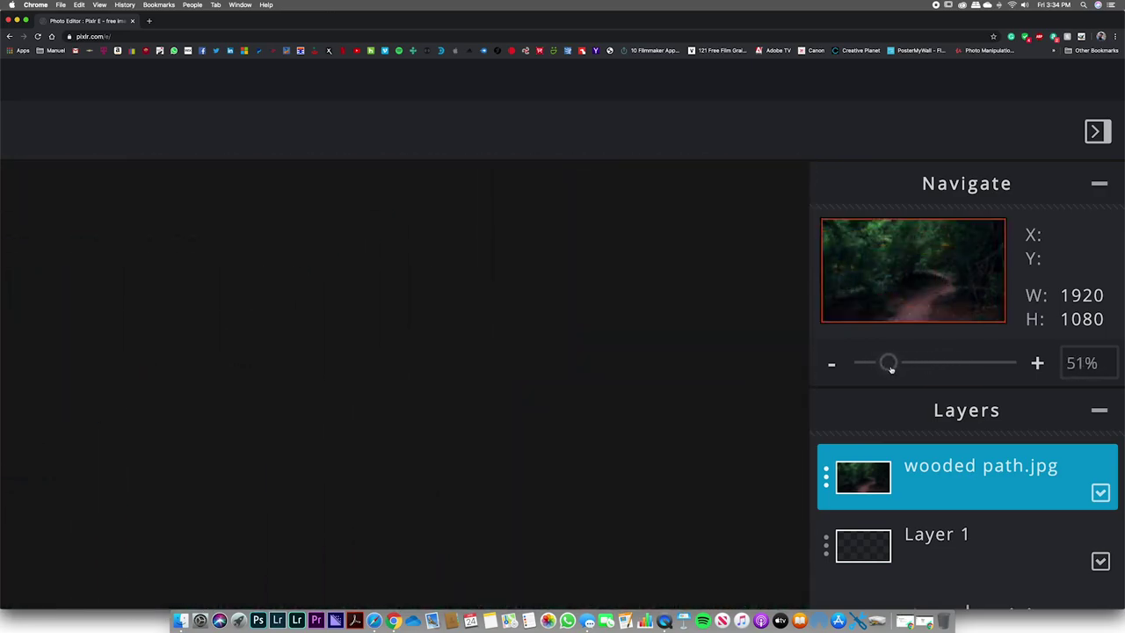
pyautogui.press('super+minus')
pyautogui.press('super+minus')
pyautogui.press('super+minus')
pyautogui.press('super+minus')
pyautogui.press('super+minus')
pyautogui.press('super+minus')
pyautogui.press('super+minus')
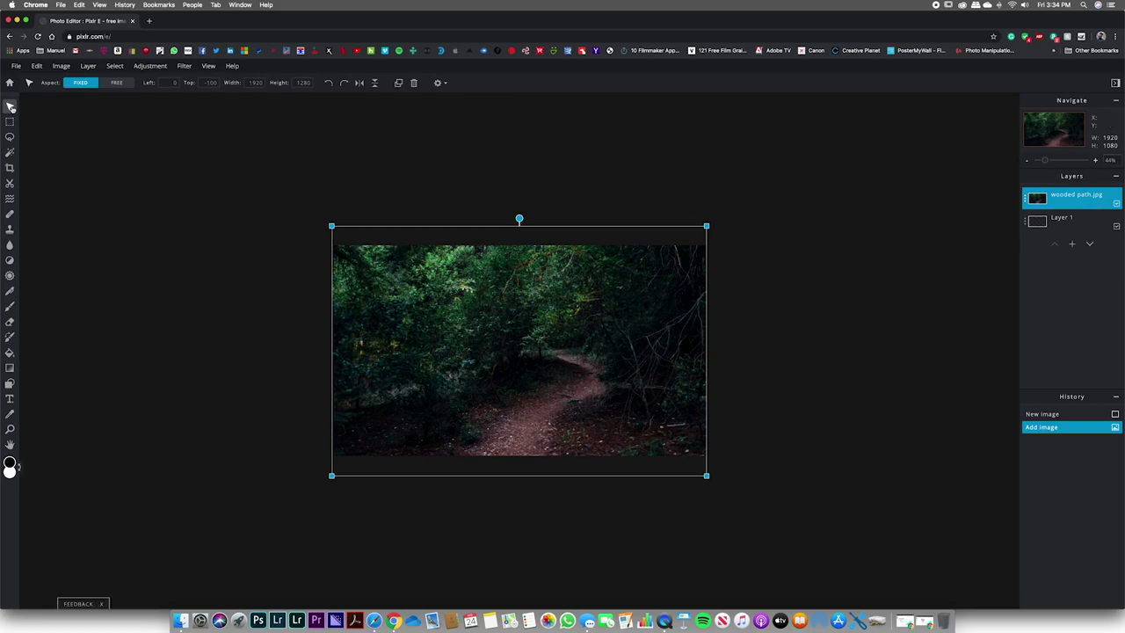
pyautogui.press('super+plus')
pyautogui.press('super+plus')
pyautogui.press('super+plus')
pyautogui.press('super+plus')
pyautogui.press('super+plus')
pyautogui.press('super+plus')
pyautogui.press('super+plus')
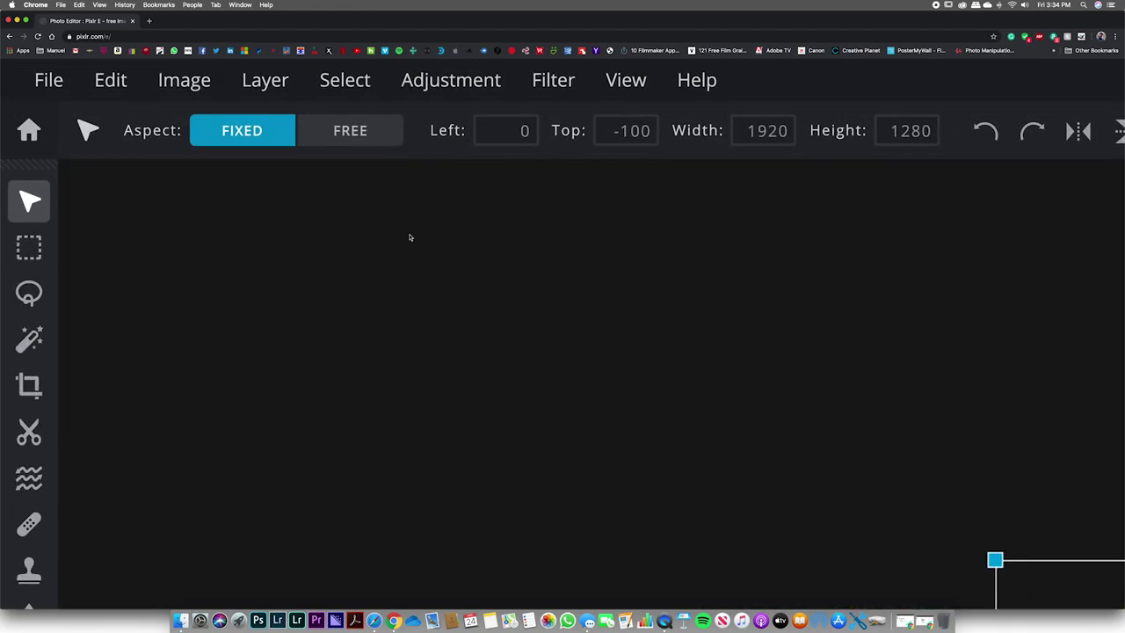
pyautogui.press('super+minus')
pyautogui.press('super+minus')
pyautogui.press('super+minus')
pyautogui.press('super+minus')
pyautogui.press('super+minus')
pyautogui.press('super+minus')
pyautogui.press('super+minus')
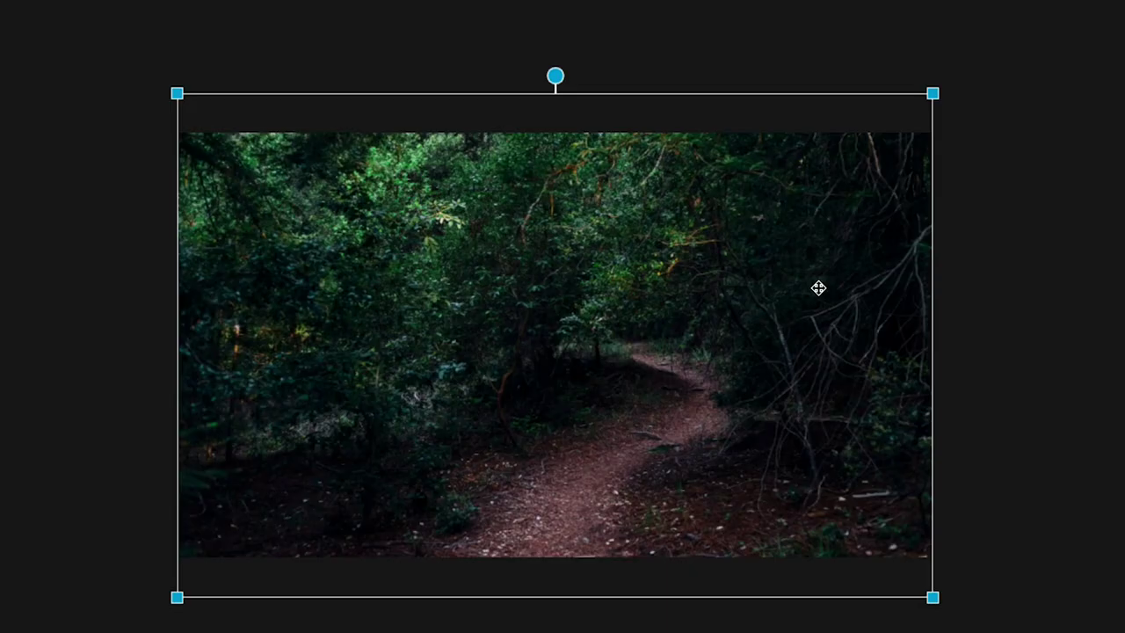
# Move the wooded path picture upward to a top offset of -200, aligning its lower edge with the canvas, and deselect it
pyautogui.moveTo(634, 325); pyautogui.dragTo(634, 316)
pyautogui.moveTo(818, 268); pyautogui.dragTo(818, 250)
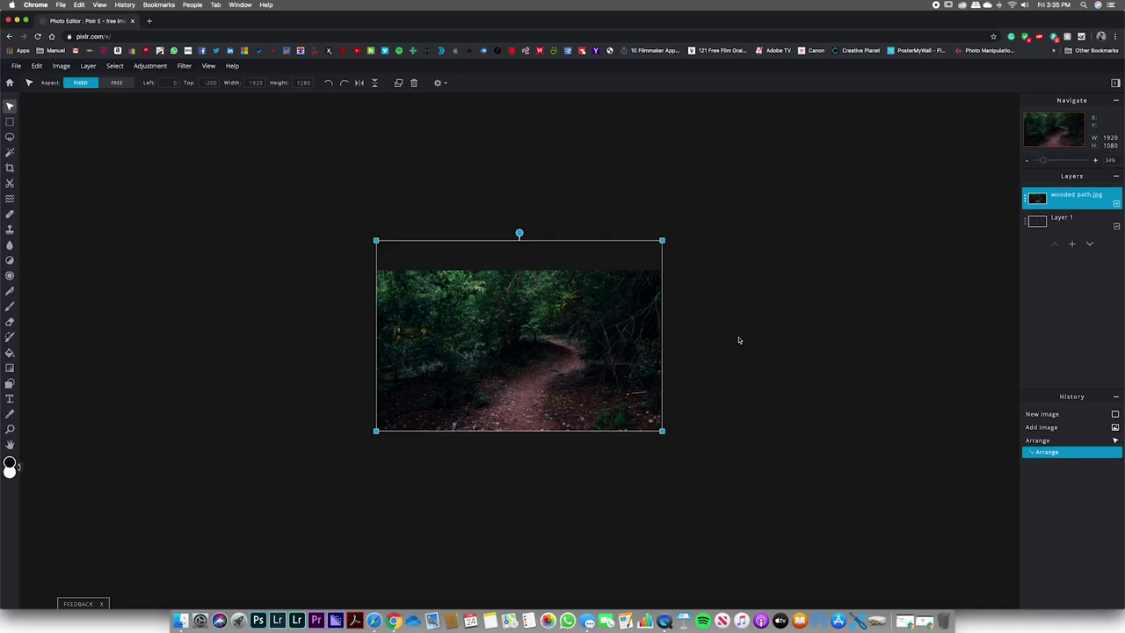
pyautogui.click(1055, 320)
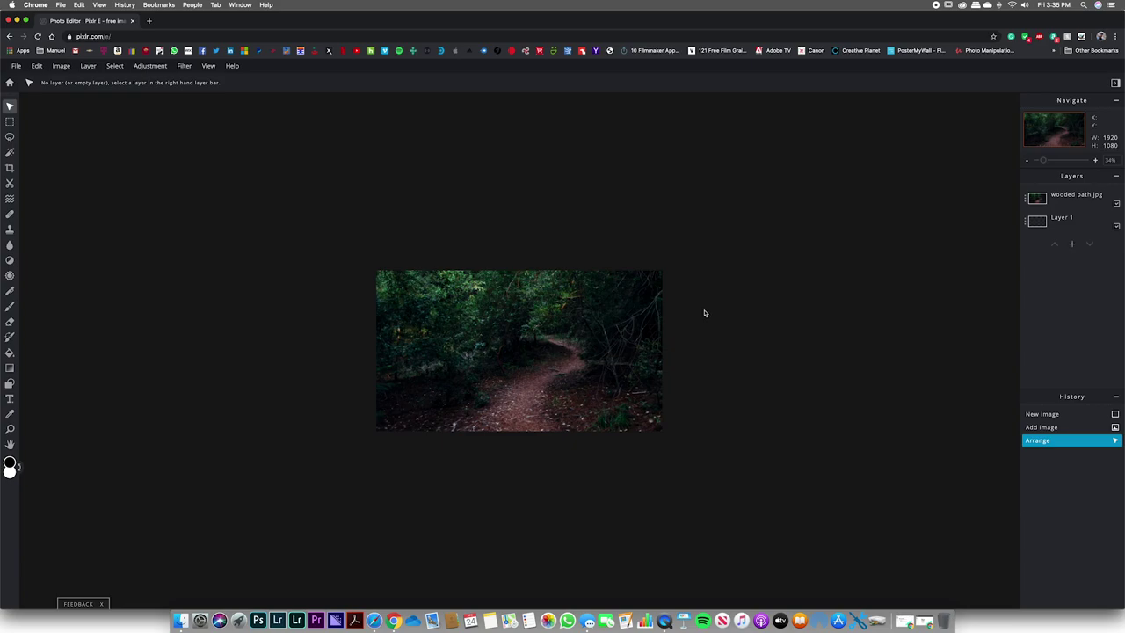
# Apply an Exposure adjustment of 20 to the wooded path layer, comparing it with the original before applying
pyautogui.scroll(-1, 569, 346)
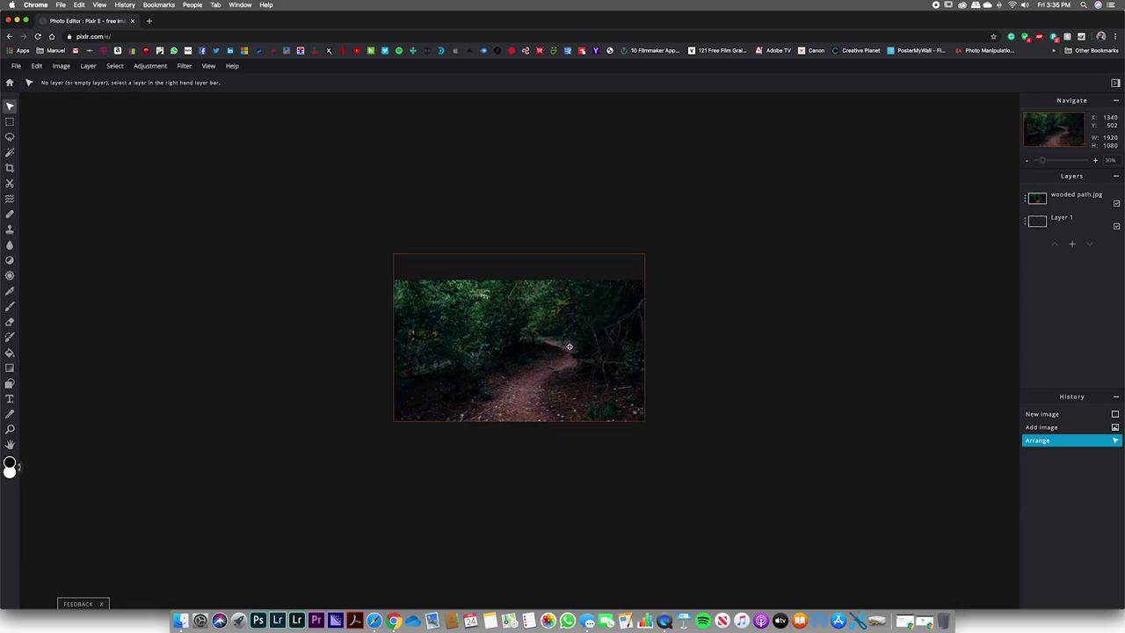
pyautogui.click(570, 346)
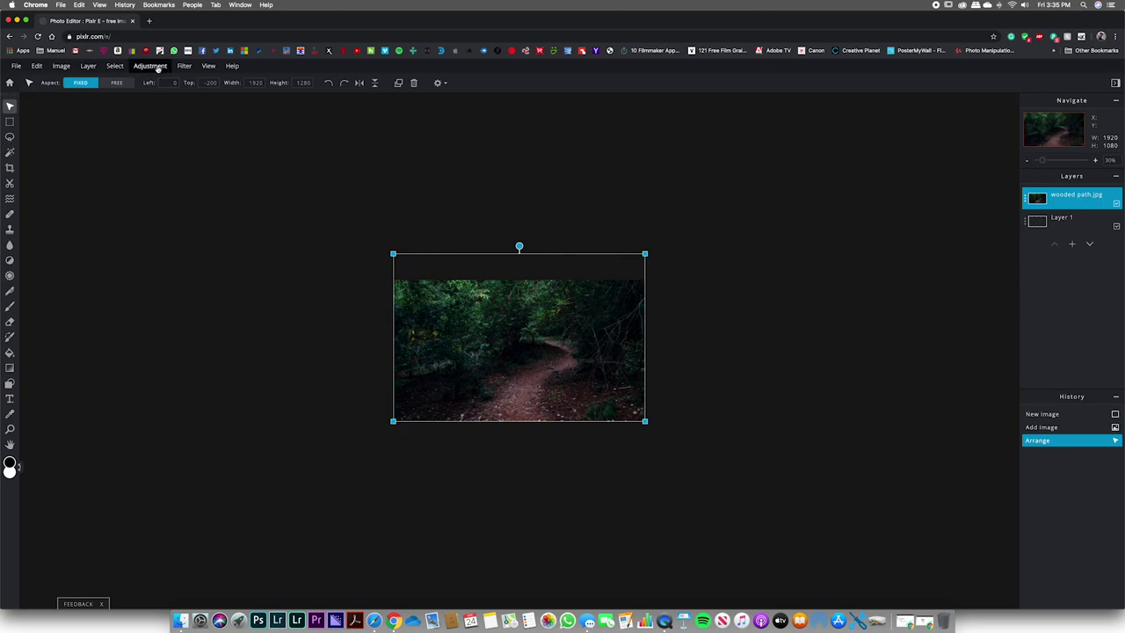
pyautogui.click(150, 69)
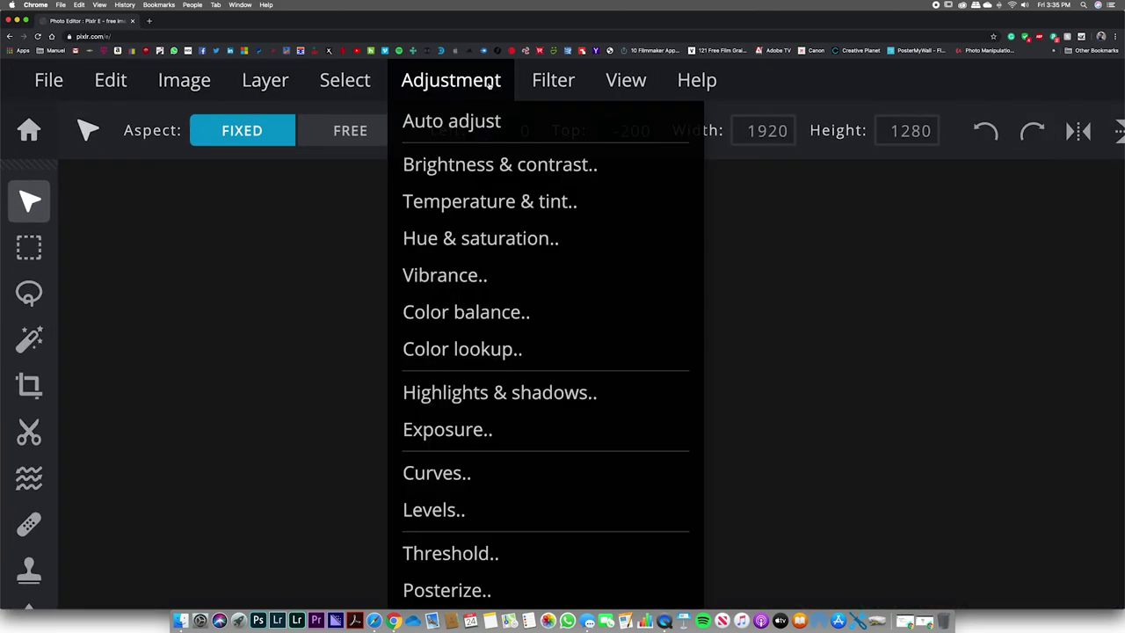
pyautogui.click(573, 428)
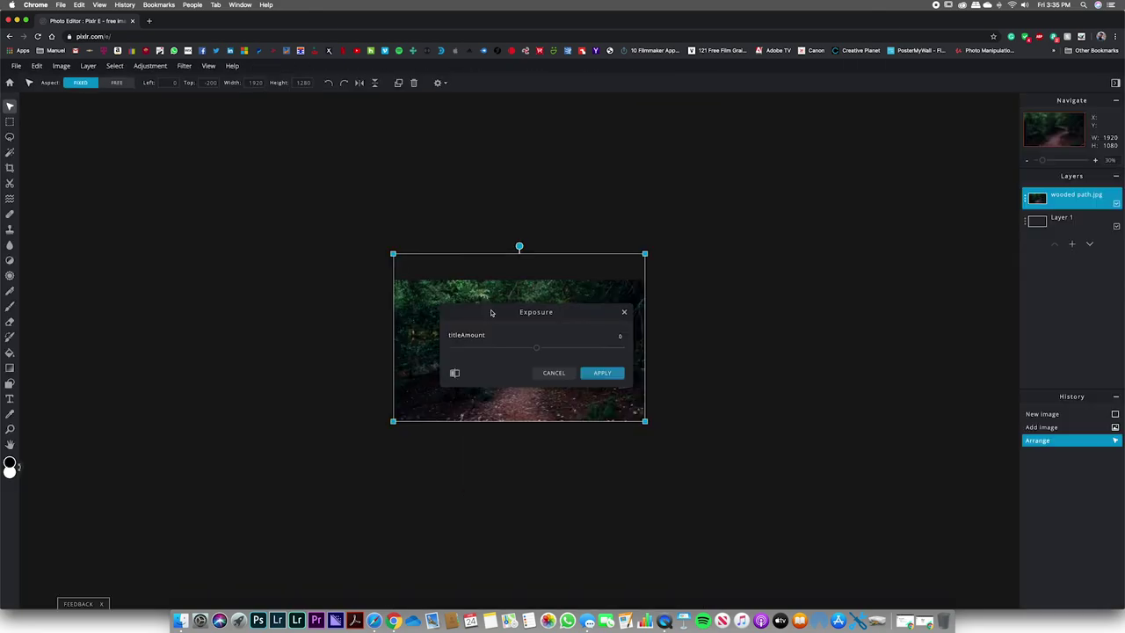
pyautogui.moveTo(478, 314); pyautogui.dragTo(692, 298)
pyautogui.moveTo(753, 336); pyautogui.dragTo(919, 337)
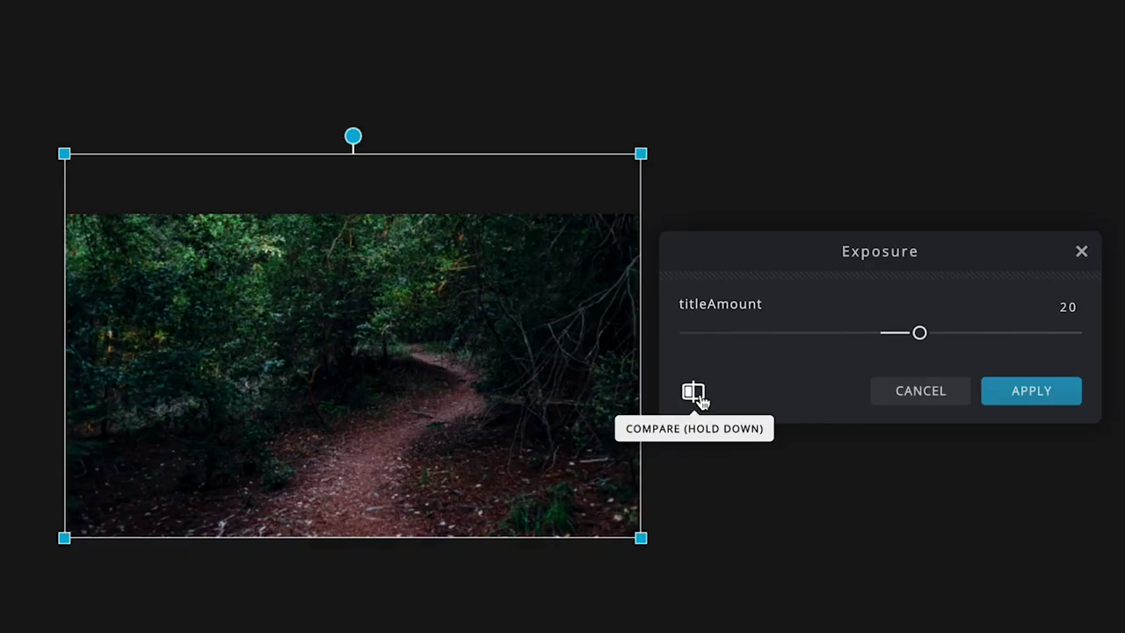
pyautogui.moveTo(701, 401); pyautogui.dragTo(701, 400)
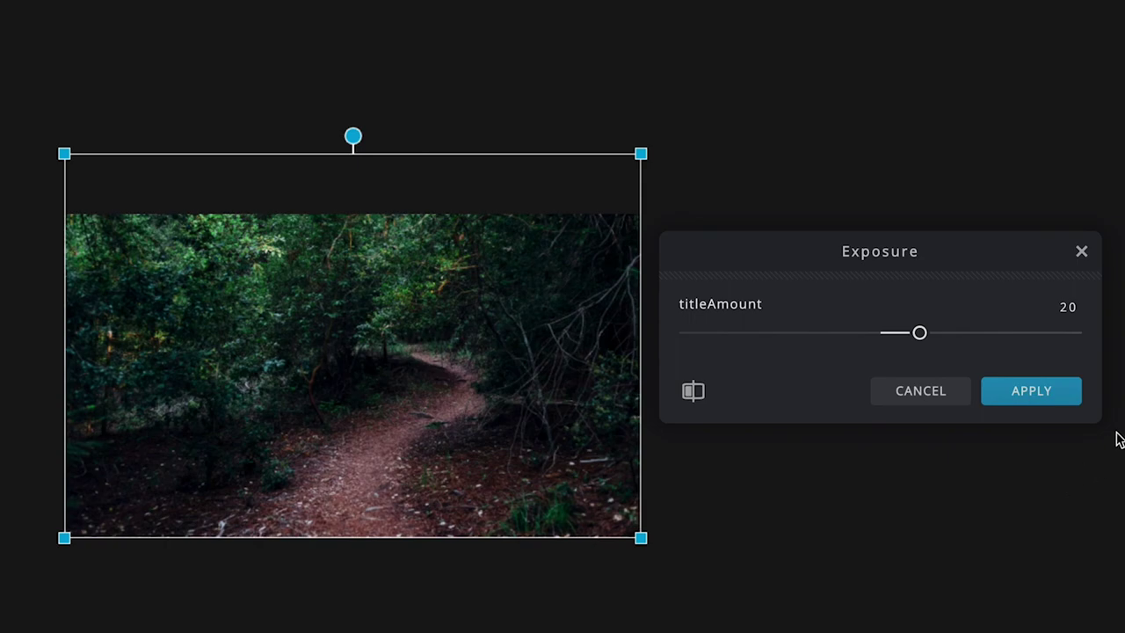
pyautogui.click(1030, 391)
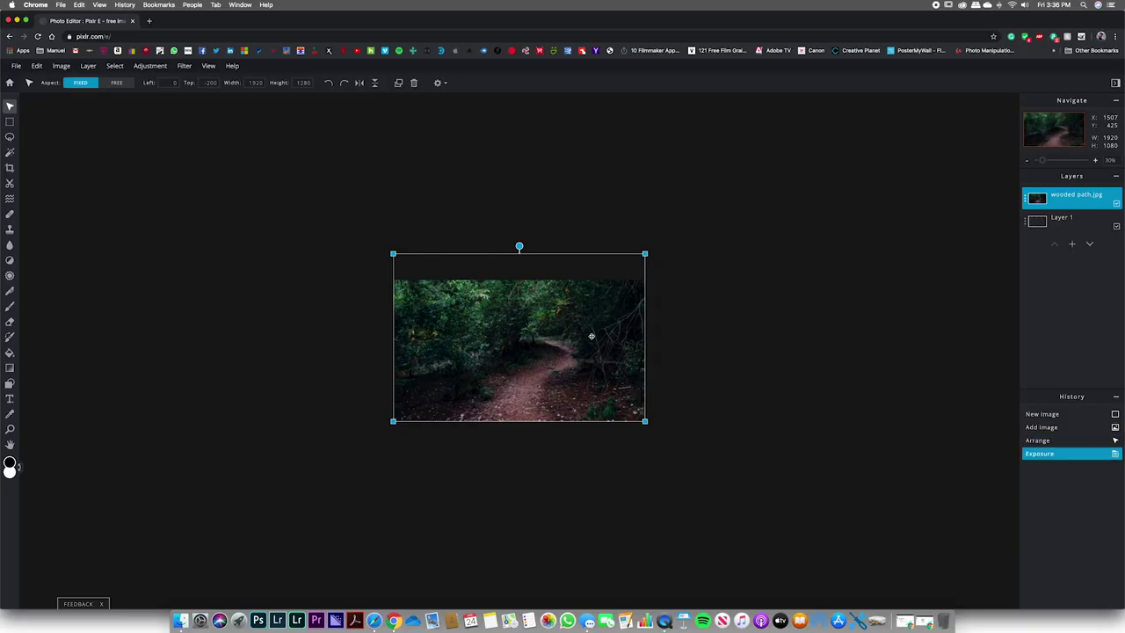
# Add "road_PNG60.png" from the Materials folder as a new image layer above the wooded path
pyautogui.click(685, 342)
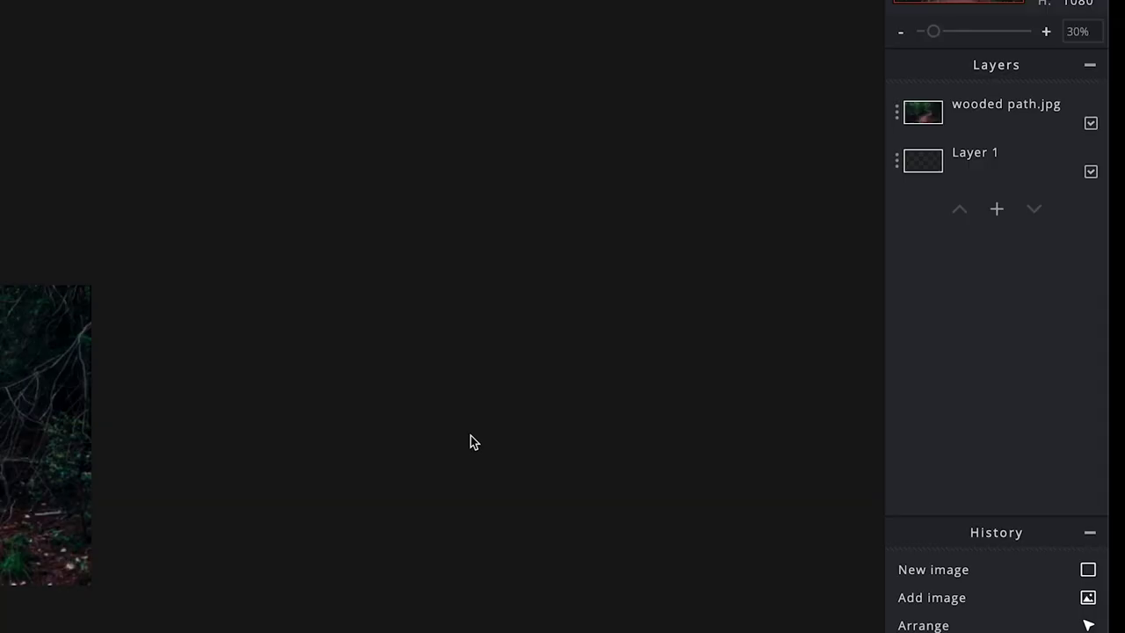
pyautogui.click(1002, 210)
pyautogui.click(326, 425)
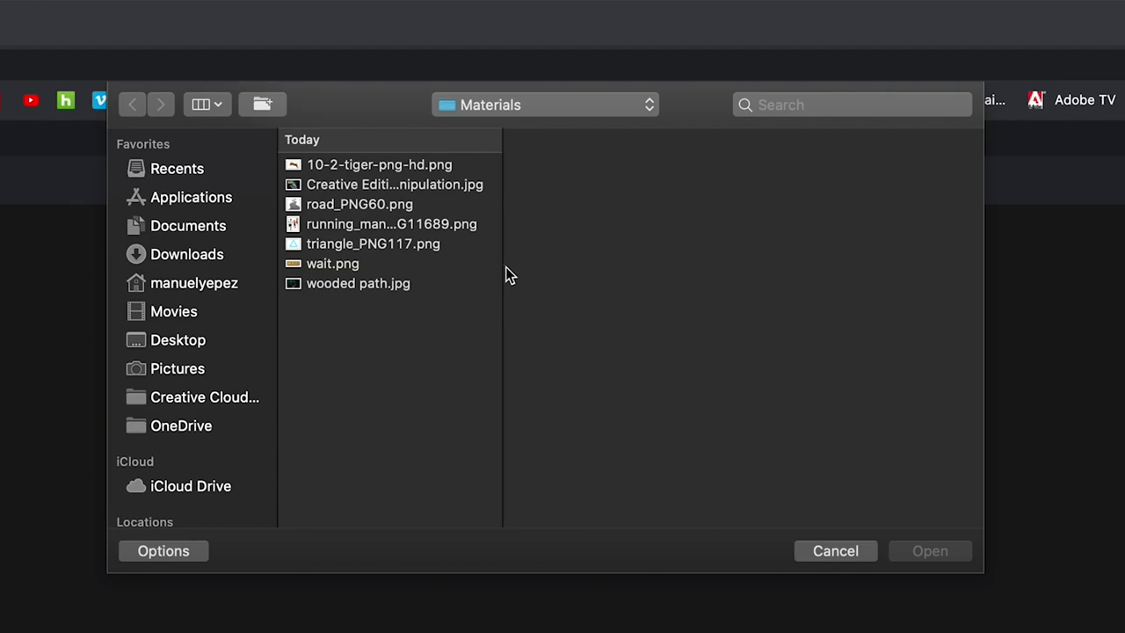
pyautogui.click(342, 206)
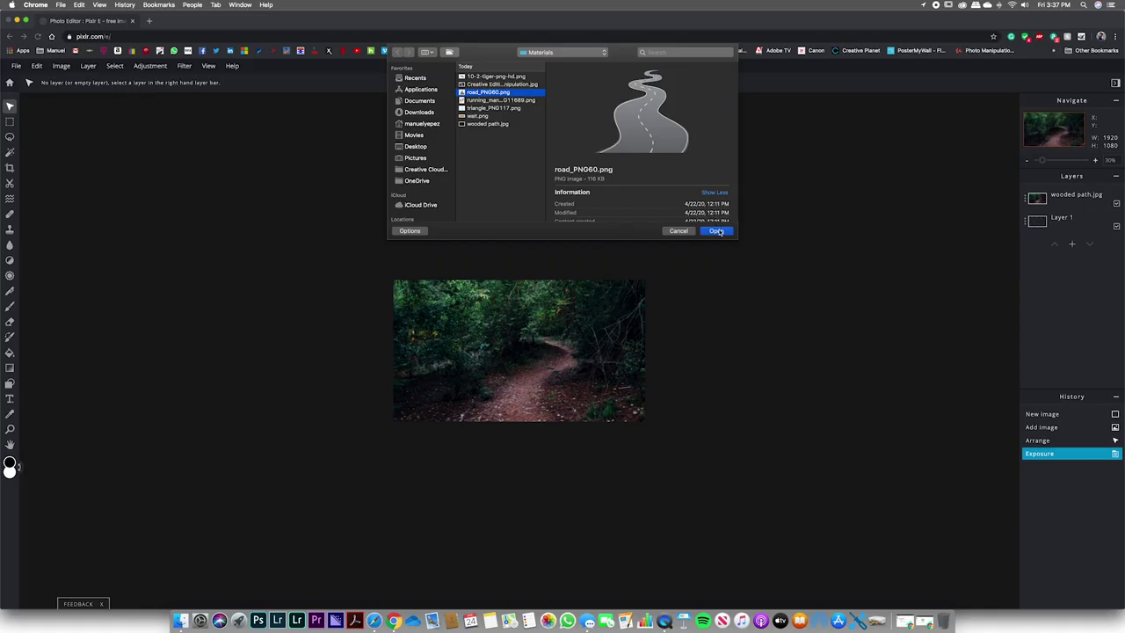
pyautogui.click(929, 550)
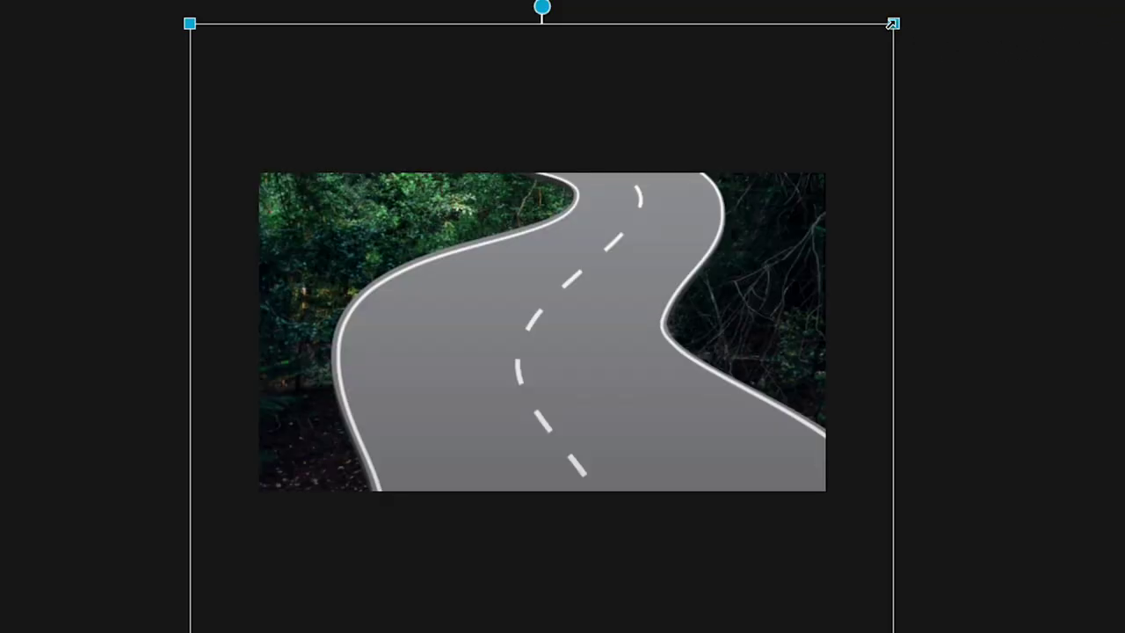
# Scale the road to 1285 x 1128 over the dirt path at left 442, top 287, and start Free distort on it
pyautogui.moveTo(890, 27); pyautogui.dragTo(572, 389)
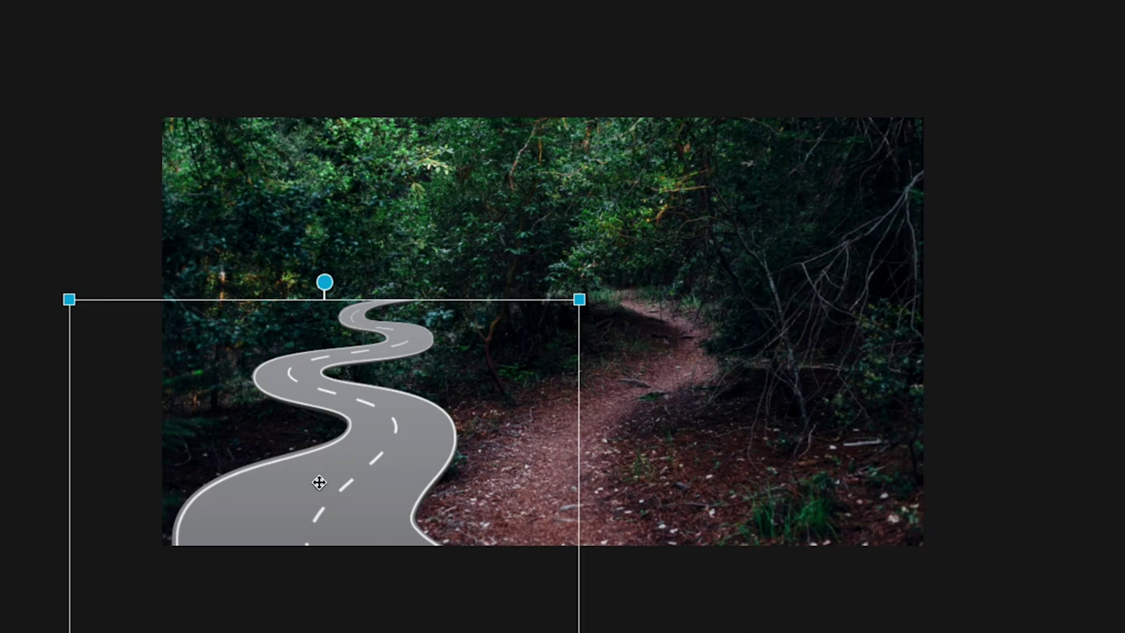
pyautogui.moveTo(319, 482); pyautogui.dragTo(634, 377)
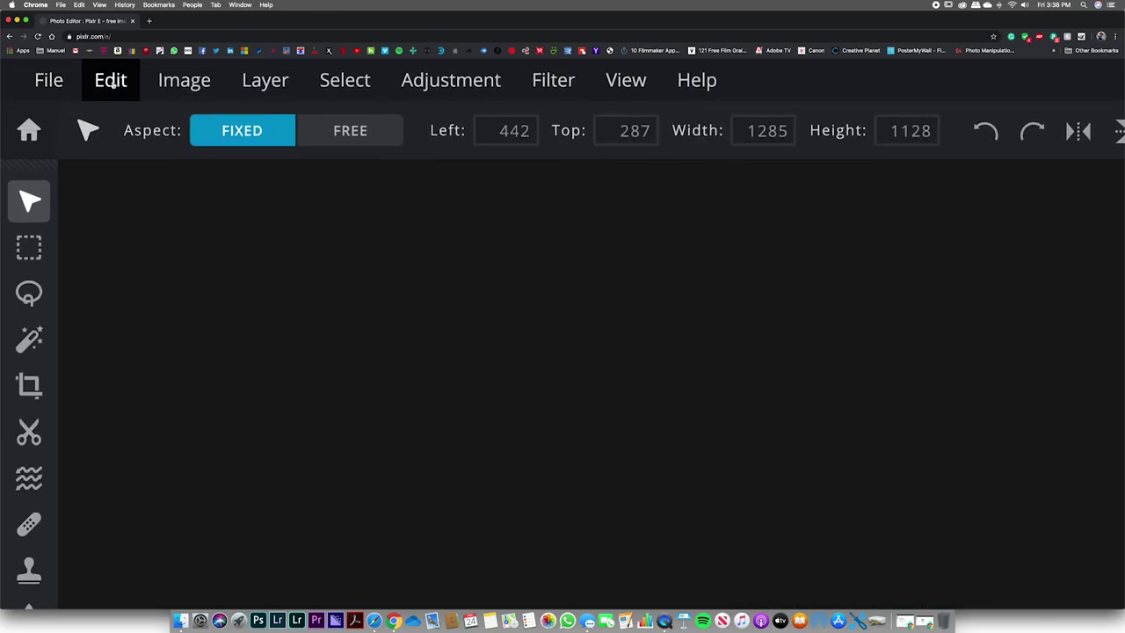
pyautogui.click(111, 80)
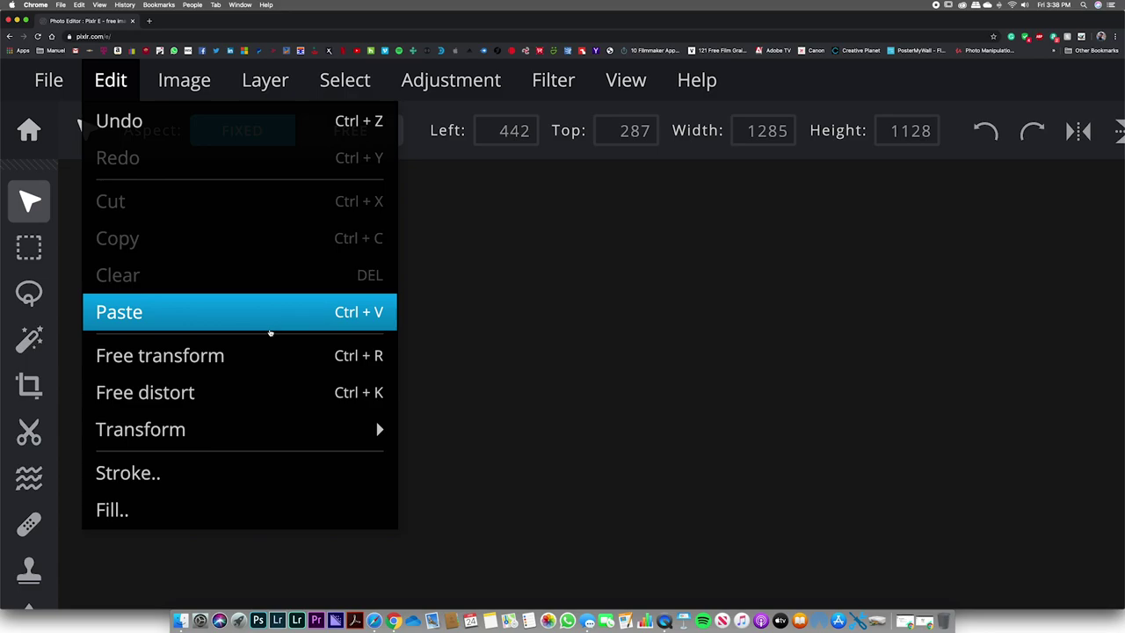
pyautogui.click(243, 393)
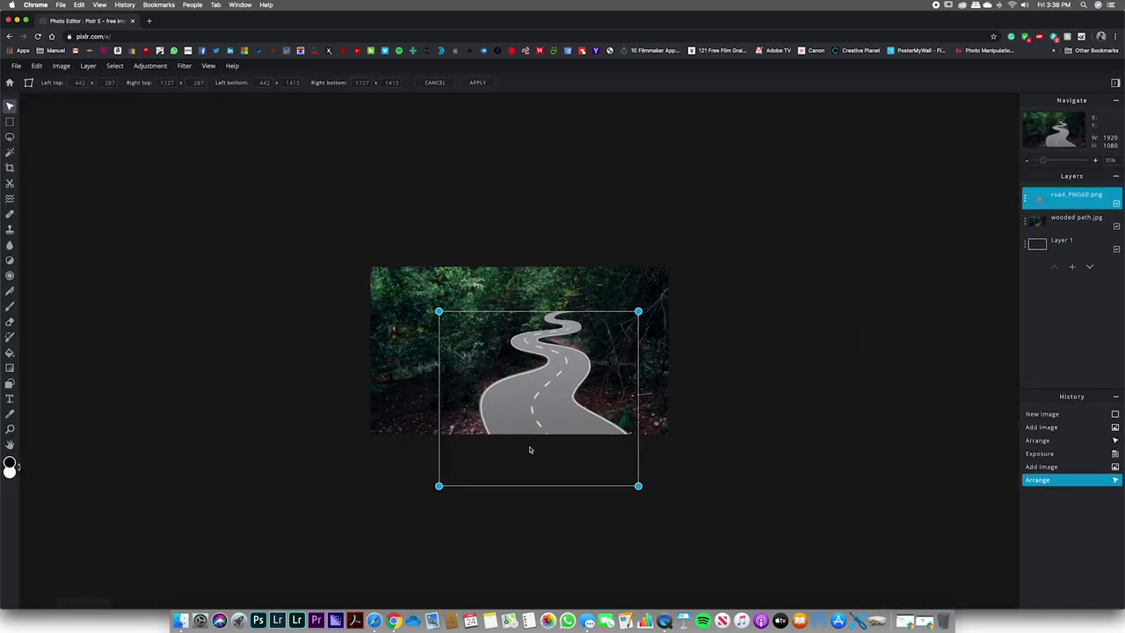
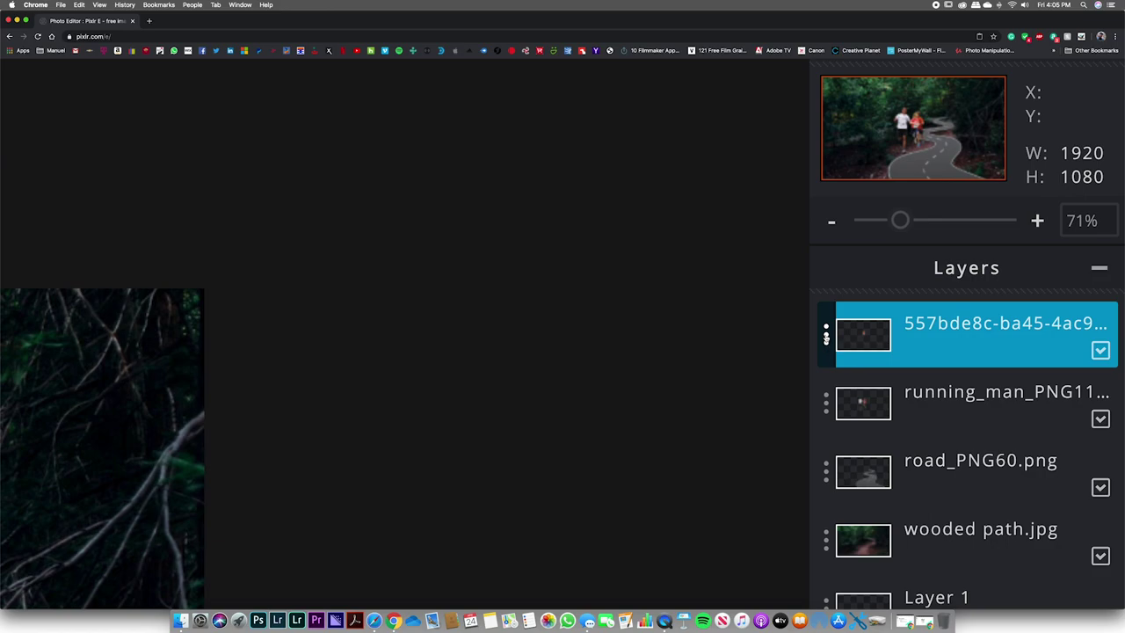
# Rename the pasted cut-out layer above the running man layer to "Girl"
pyautogui.click(699, 347)
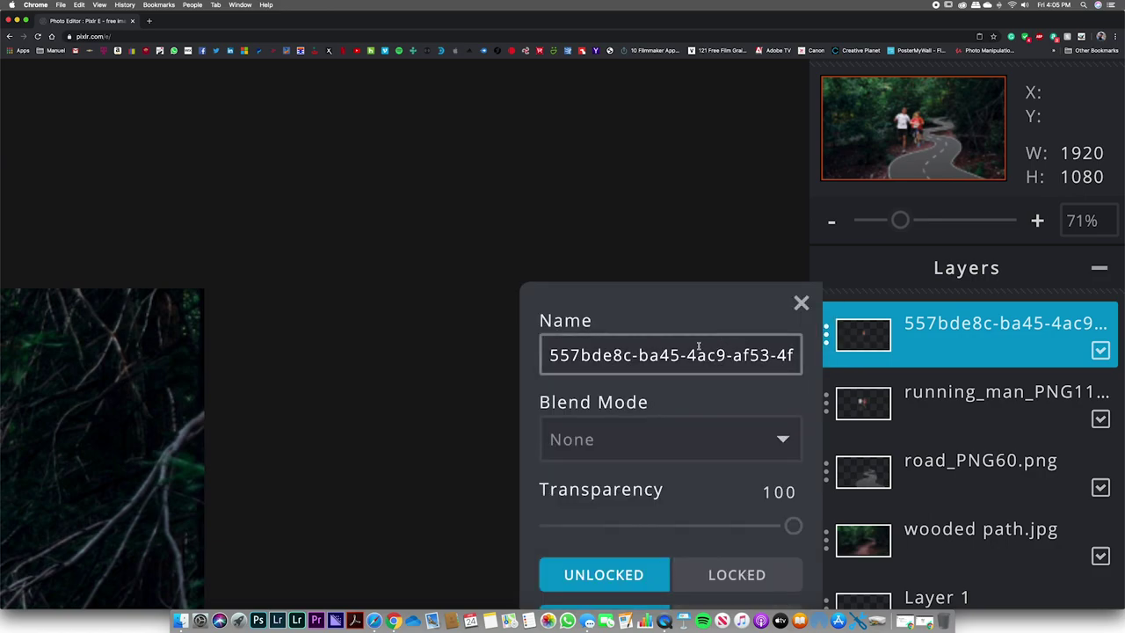
pyautogui.doubleClick(622, 354)
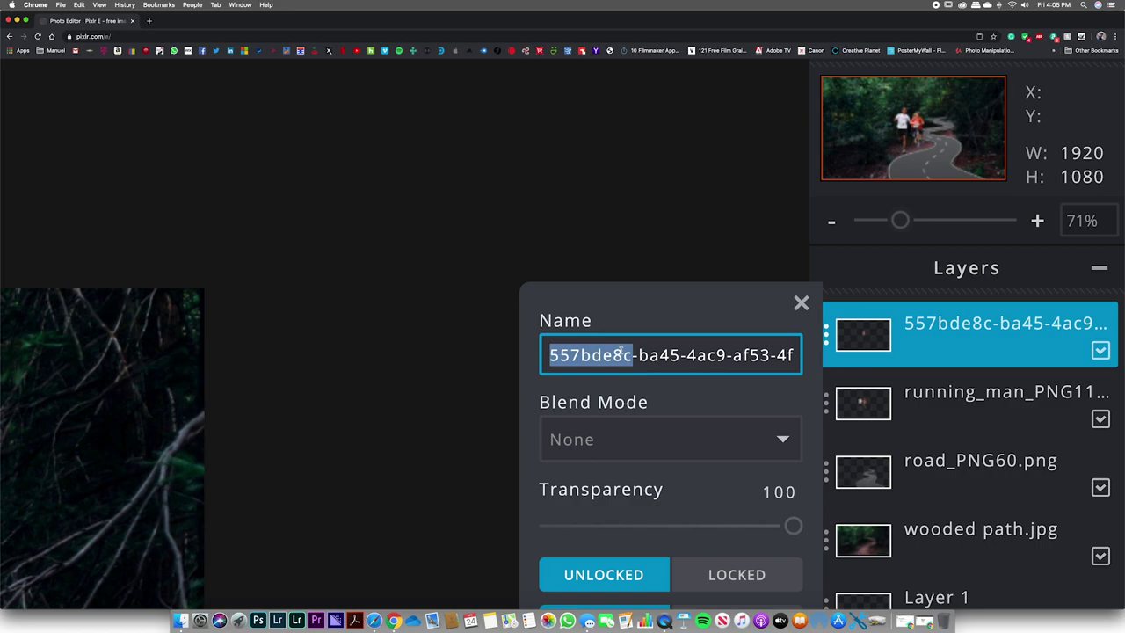
pyautogui.press('BackSpace')
pyautogui.press('super+a')
pyautogui.press('BackSpace')
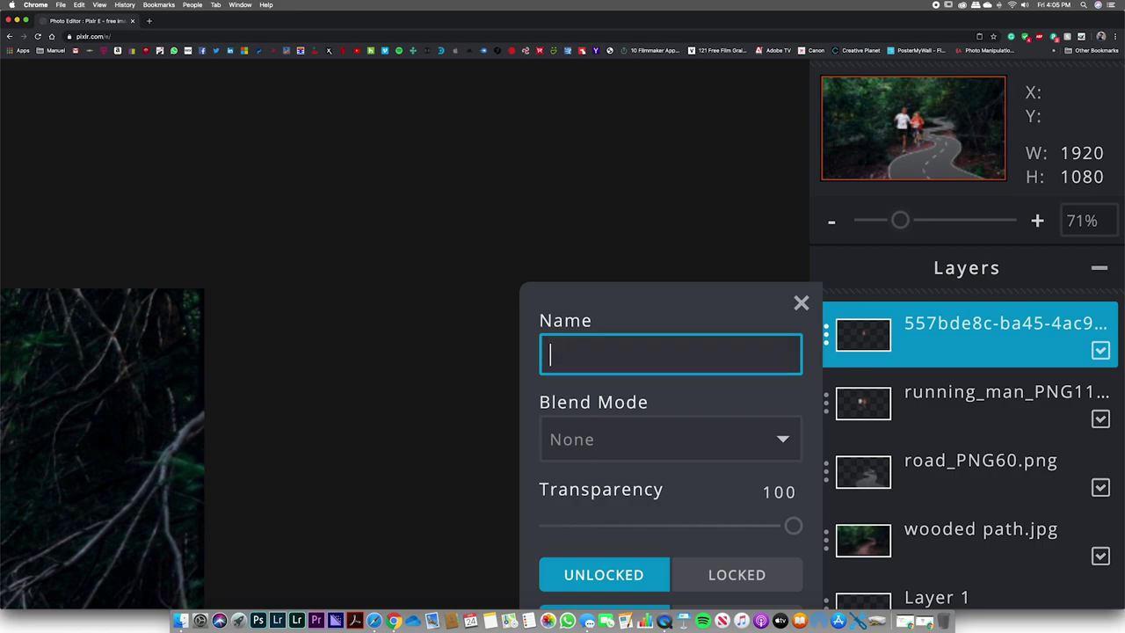
pyautogui.write('Girl')
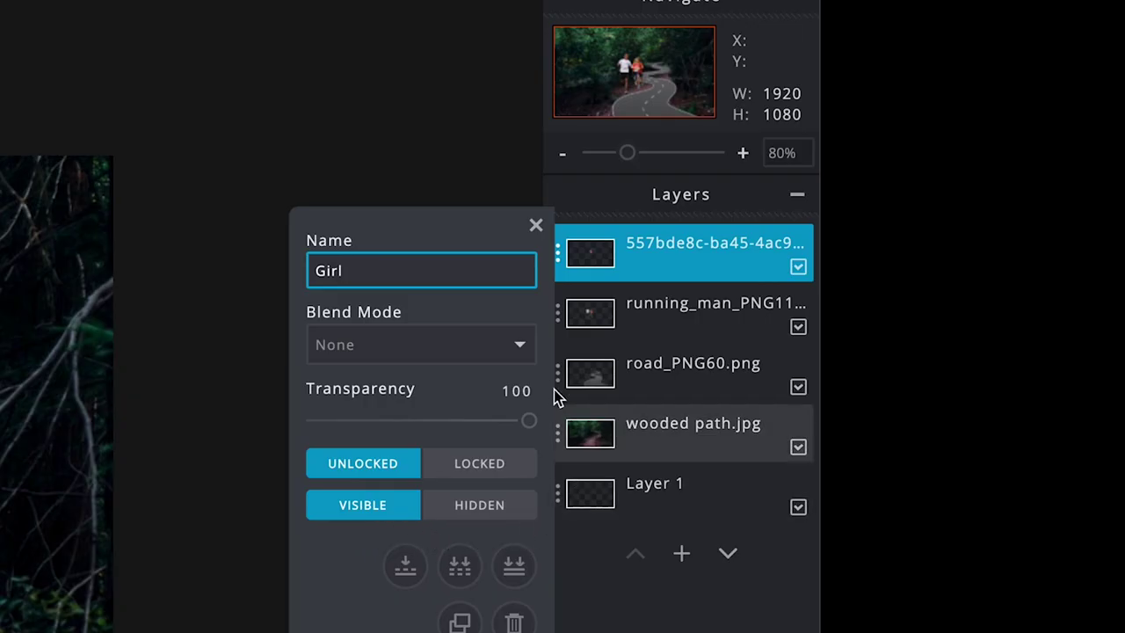
pyautogui.click(535, 225)
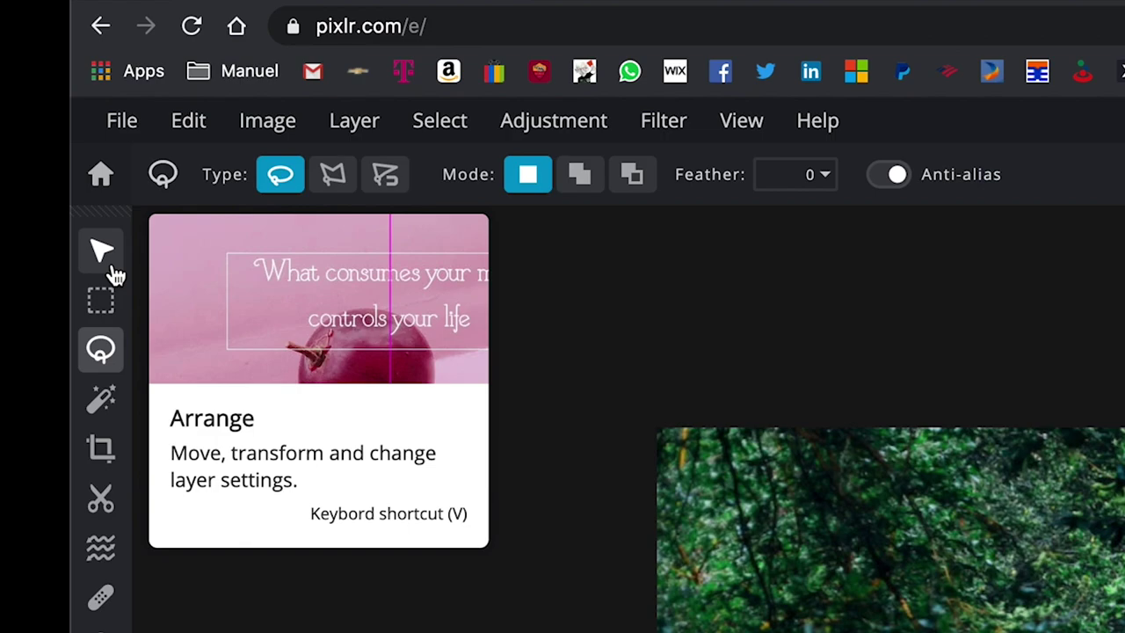
# Move the girl onto the road's far bend and scale her down to 77 x 225 at left 1270, top 301
pyautogui.click(101, 252)
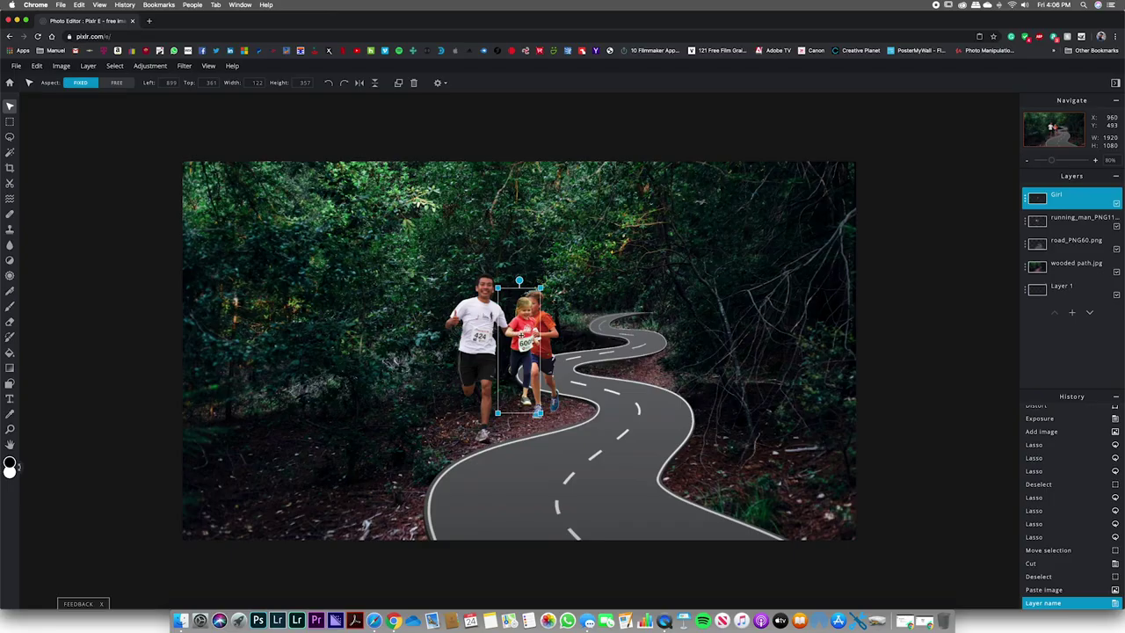
pyautogui.moveTo(522, 335); pyautogui.dragTo(632, 317)
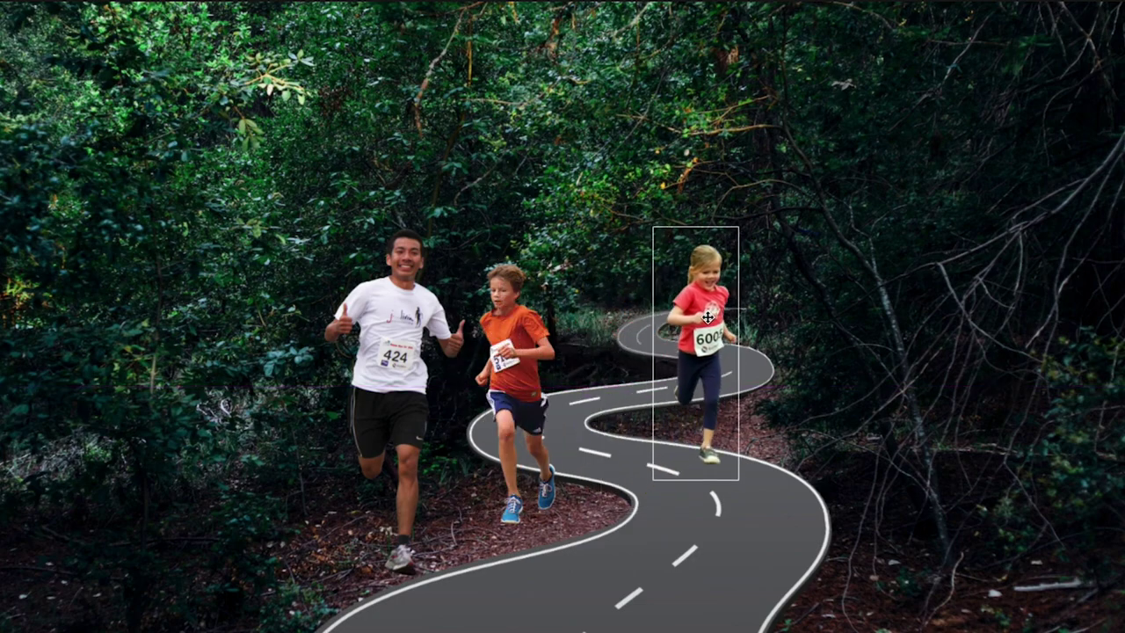
pyautogui.moveTo(708, 318); pyautogui.dragTo(720, 230)
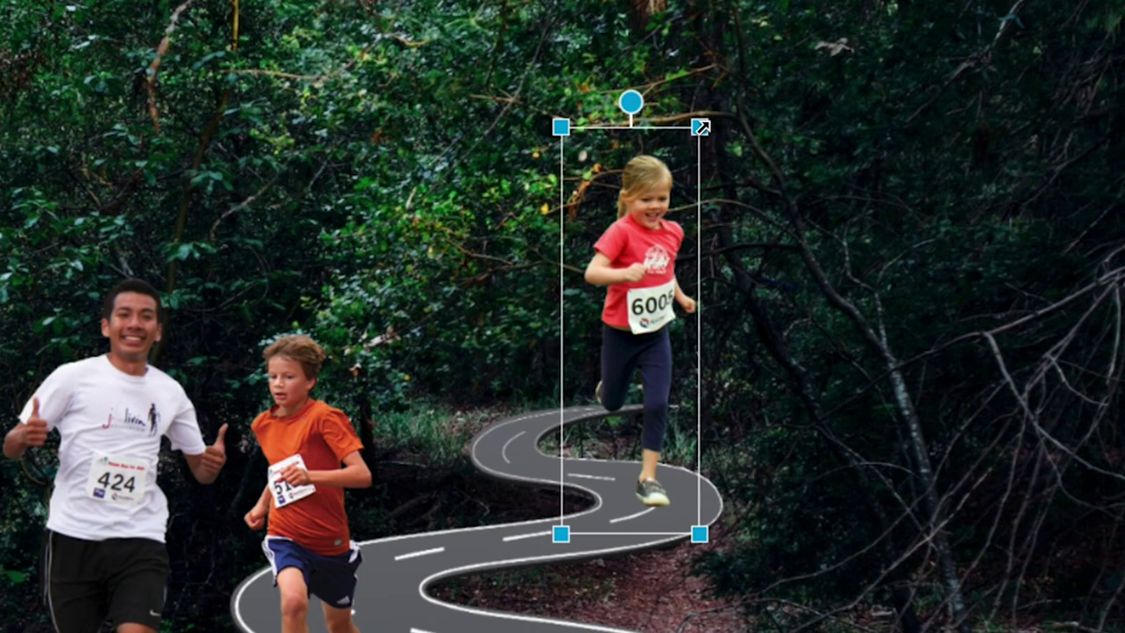
pyautogui.moveTo(701, 128); pyautogui.dragTo(657, 254)
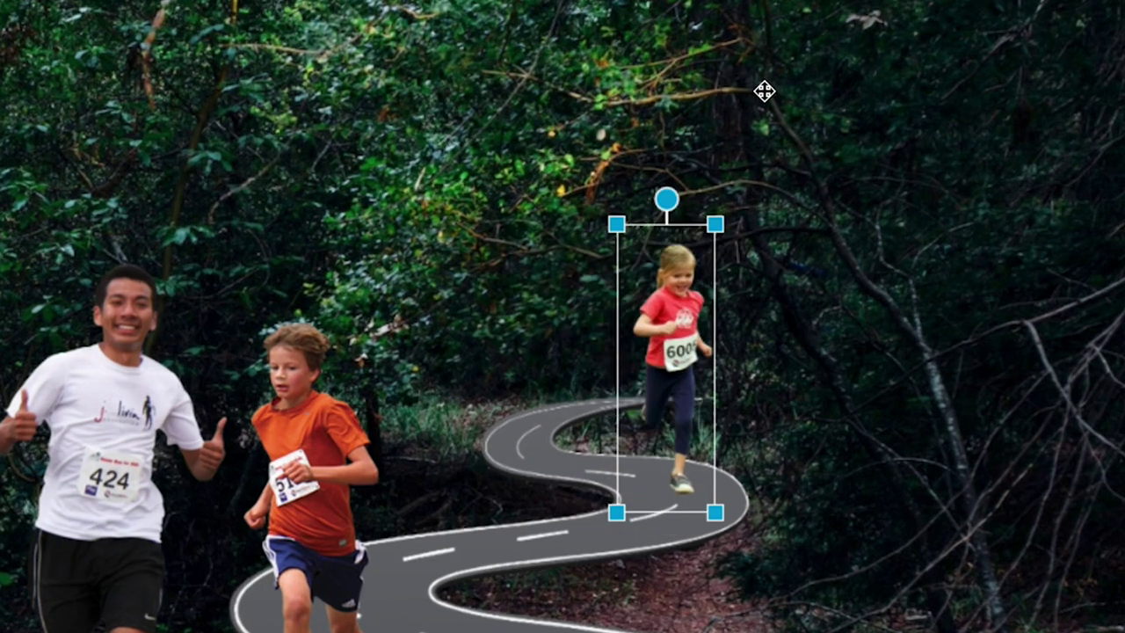
pyautogui.moveTo(715, 224); pyautogui.dragTo(717, 264)
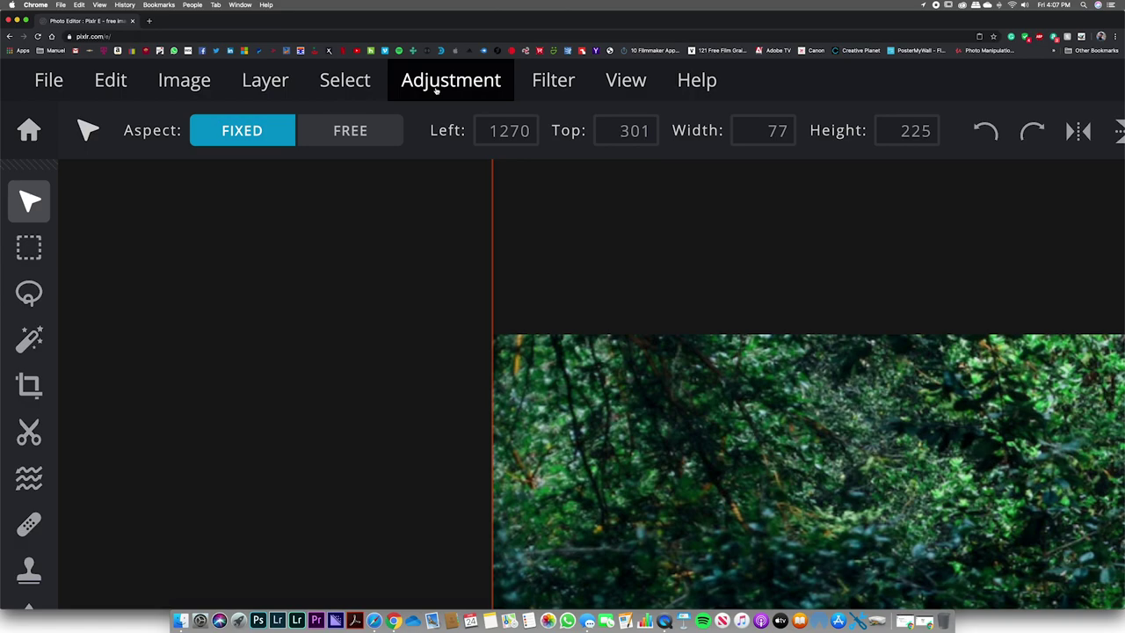
# Darken the girl layer with an Exposure adjustment of -35, comparing it with the original before applying
pyautogui.click(436, 90)
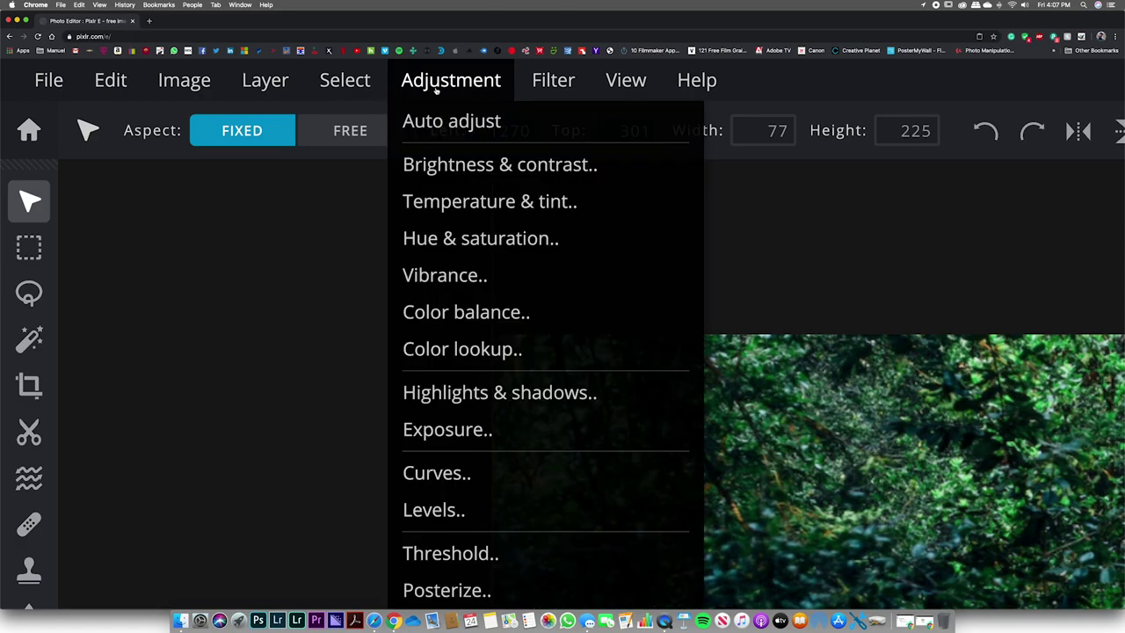
pyautogui.click(492, 430)
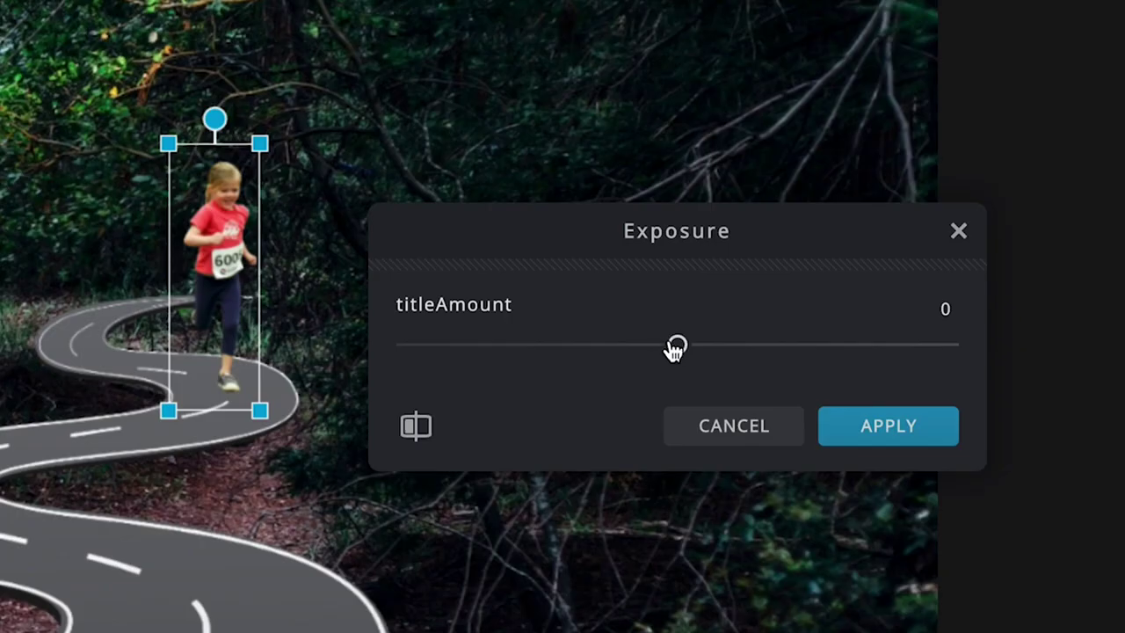
pyautogui.moveTo(675, 349); pyautogui.dragTo(584, 352)
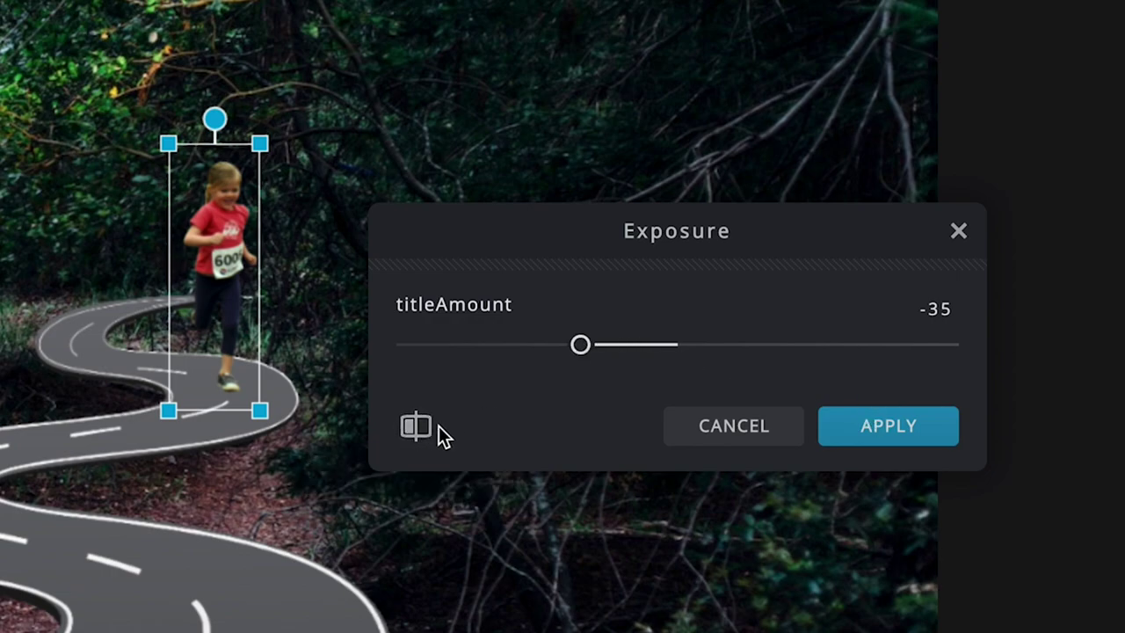
pyautogui.moveTo(425, 435); pyautogui.dragTo(425, 436)
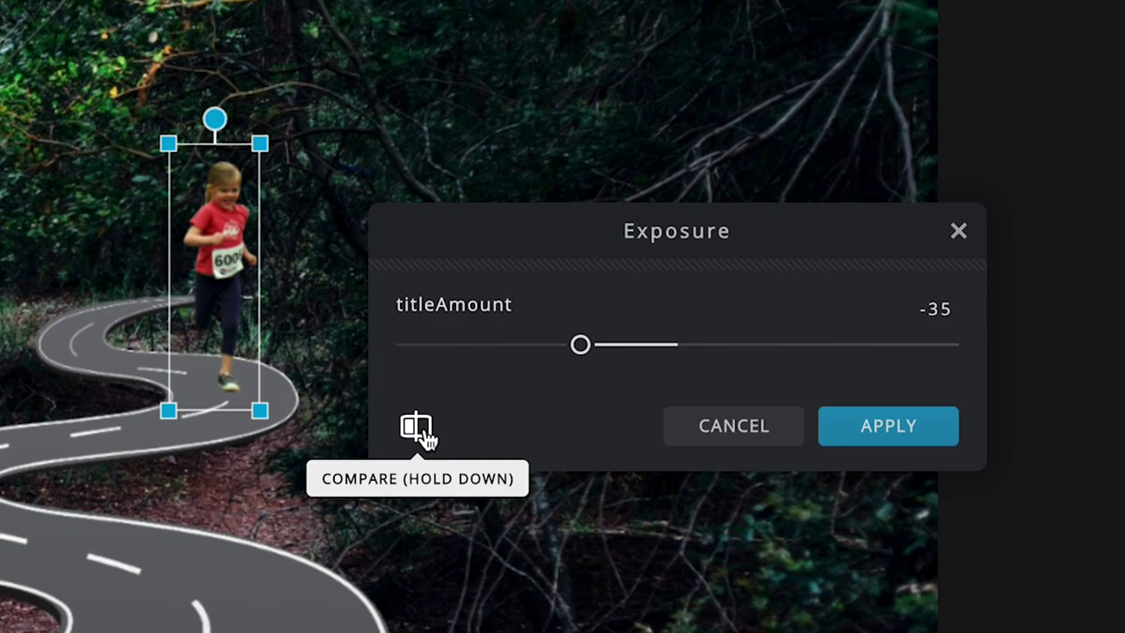
pyautogui.click(931, 422)
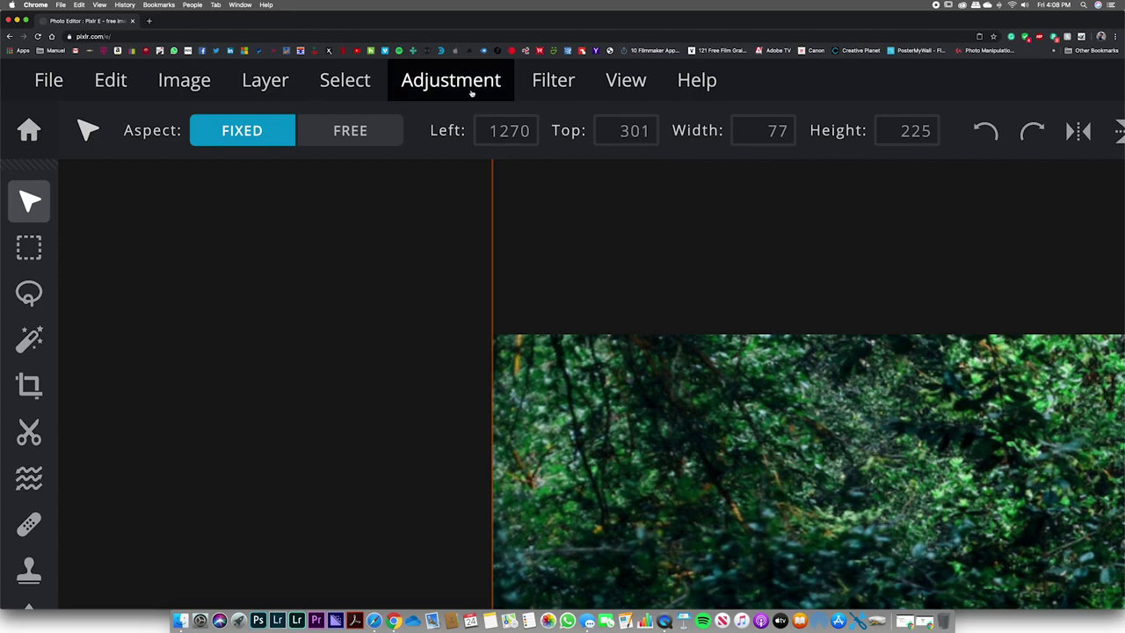
# Cool the girl layer with a Temperature & tint adjustment, setting the temperature to -30, and deselect the layer
pyautogui.click(472, 88)
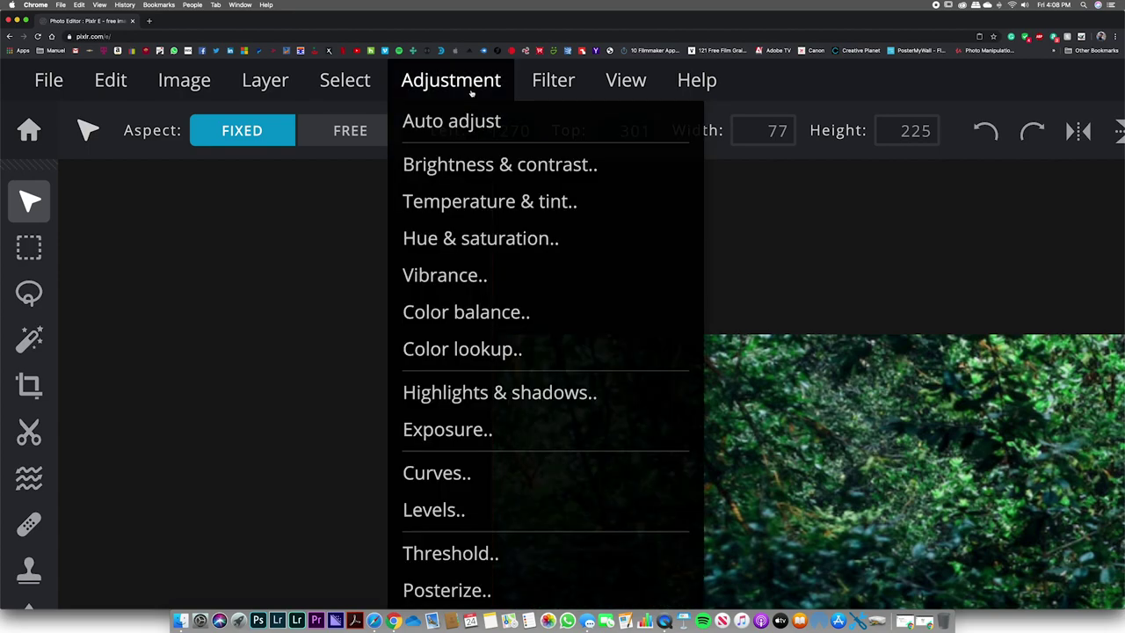
pyautogui.click(510, 203)
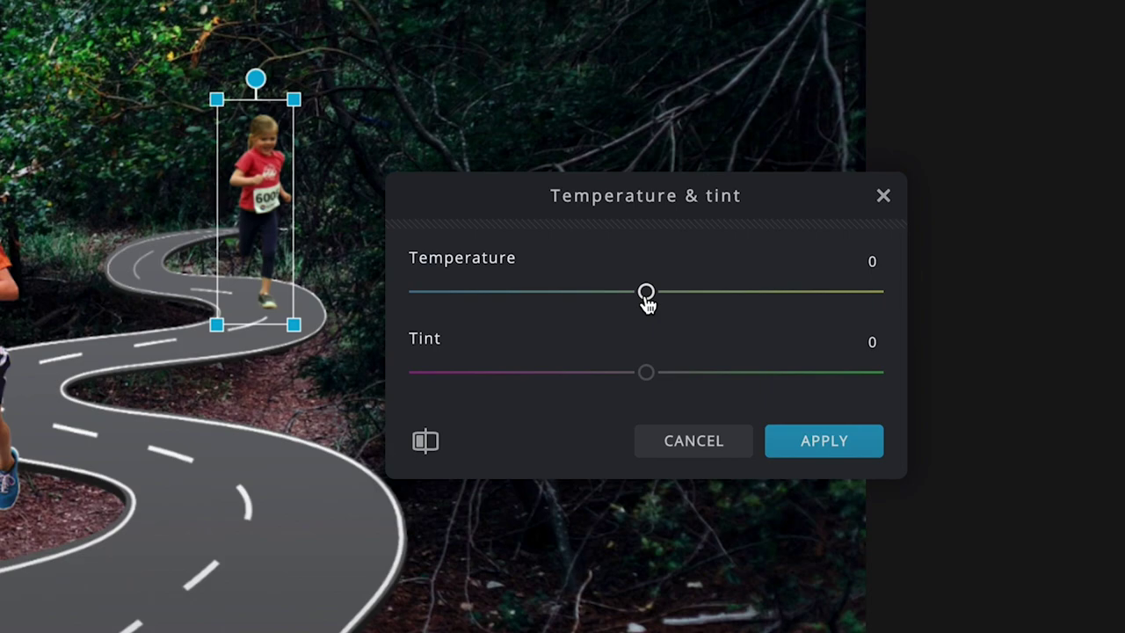
pyautogui.moveTo(646, 301); pyautogui.dragTo(578, 303)
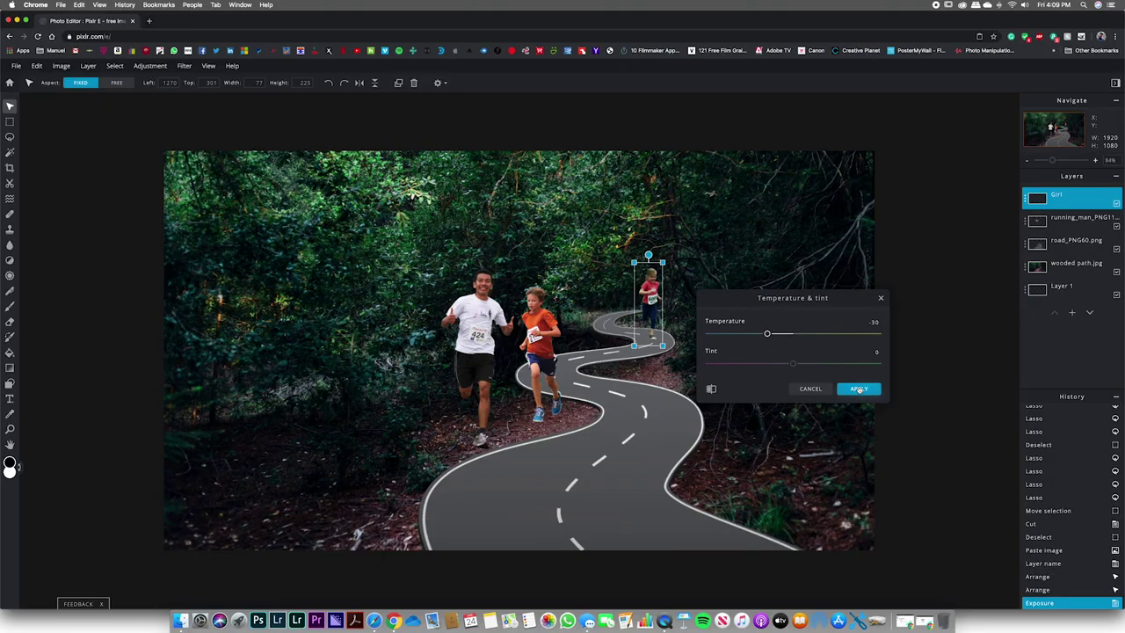
pyautogui.click(858, 389)
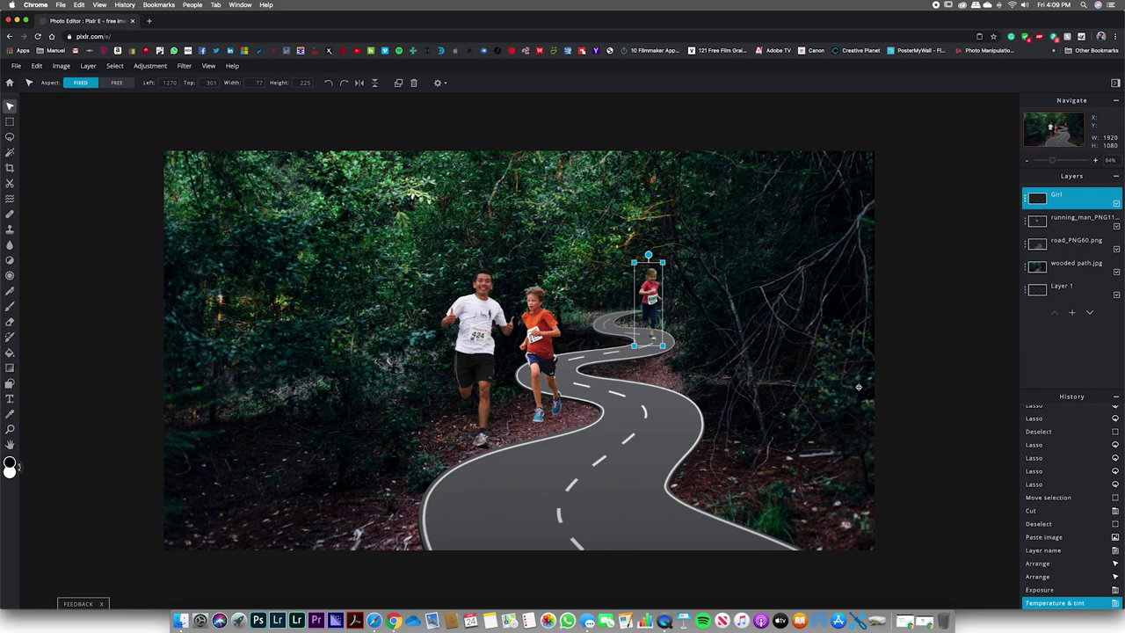
pyautogui.click(895, 312)
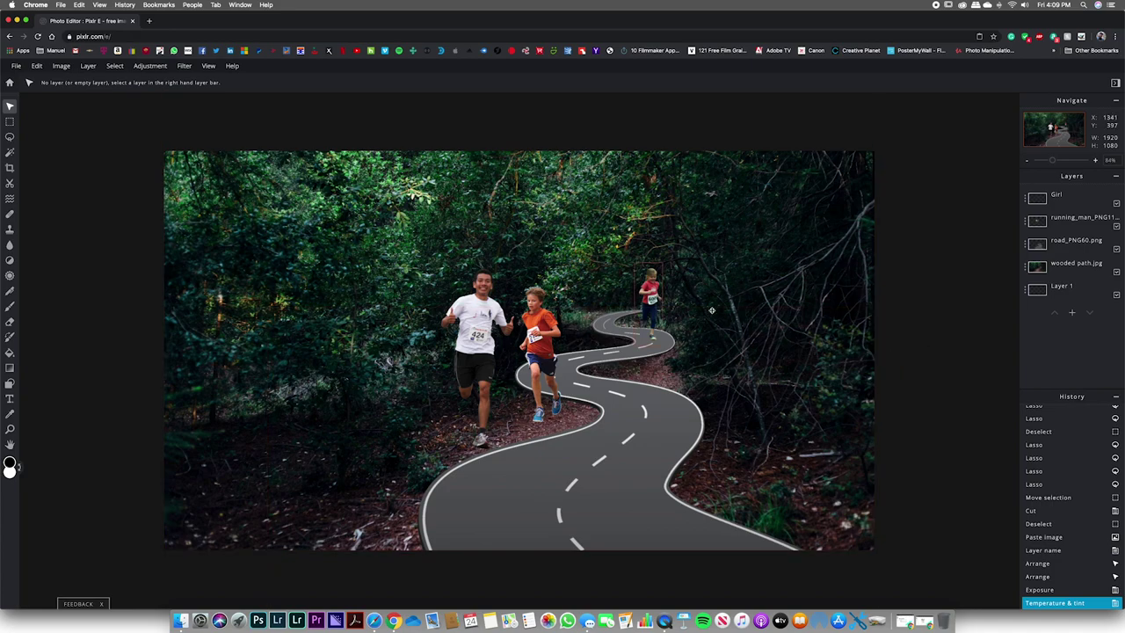
# Apply a black drop shadow to the girl with reduced opacity, offset x -10 px and offset y 3 px
pyautogui.click(652, 292)
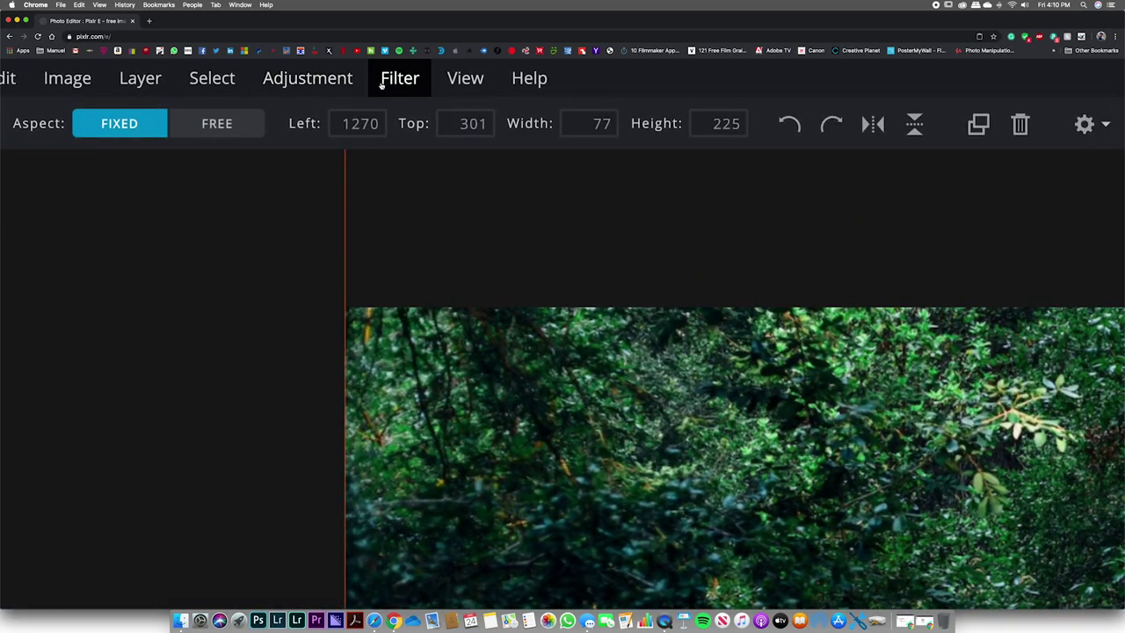
pyautogui.click(381, 84)
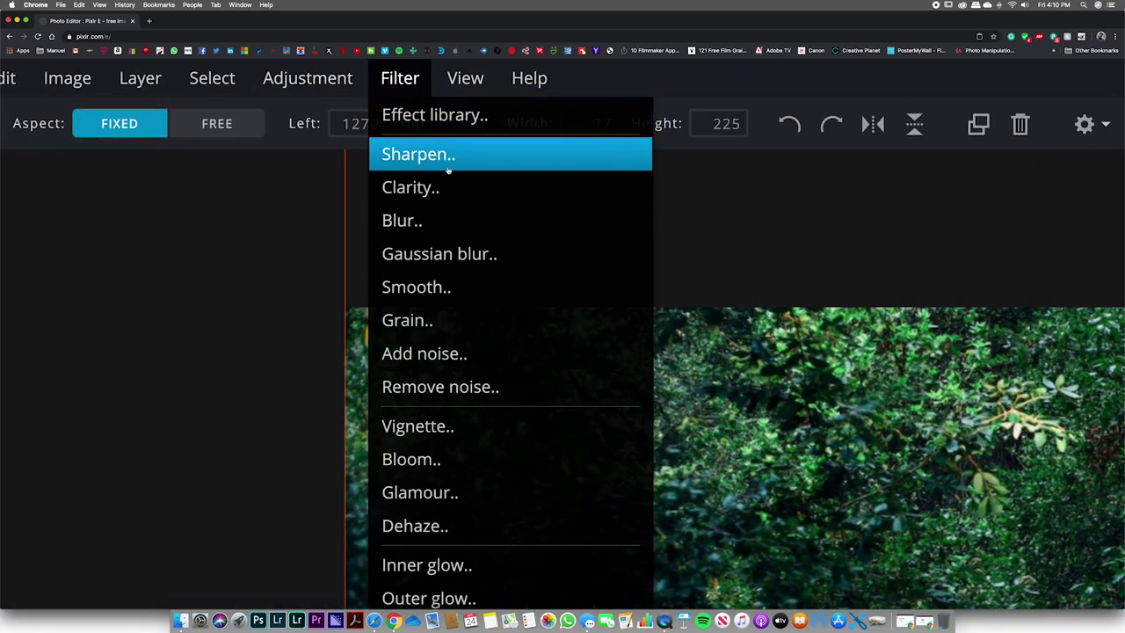
pyautogui.scroll(-4, 504, 250)
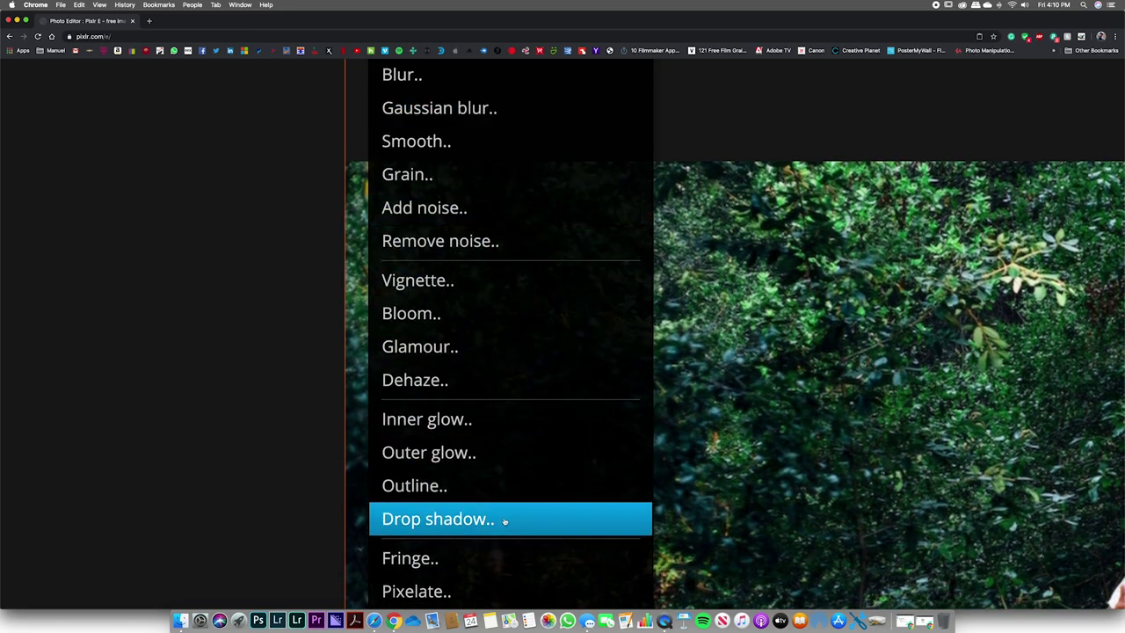
pyautogui.click(504, 521)
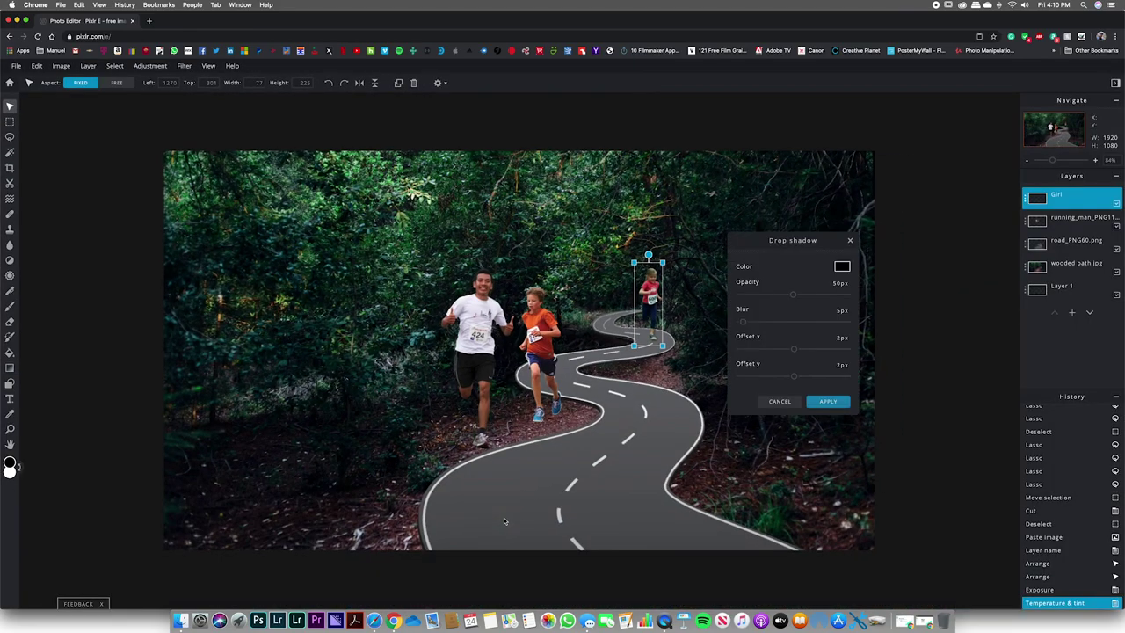
pyautogui.moveTo(792, 293)
pyautogui.mouseDown()
pyautogui.moveTo(774, 294)
pyautogui.moveTo(791, 295)
pyautogui.mouseUp()
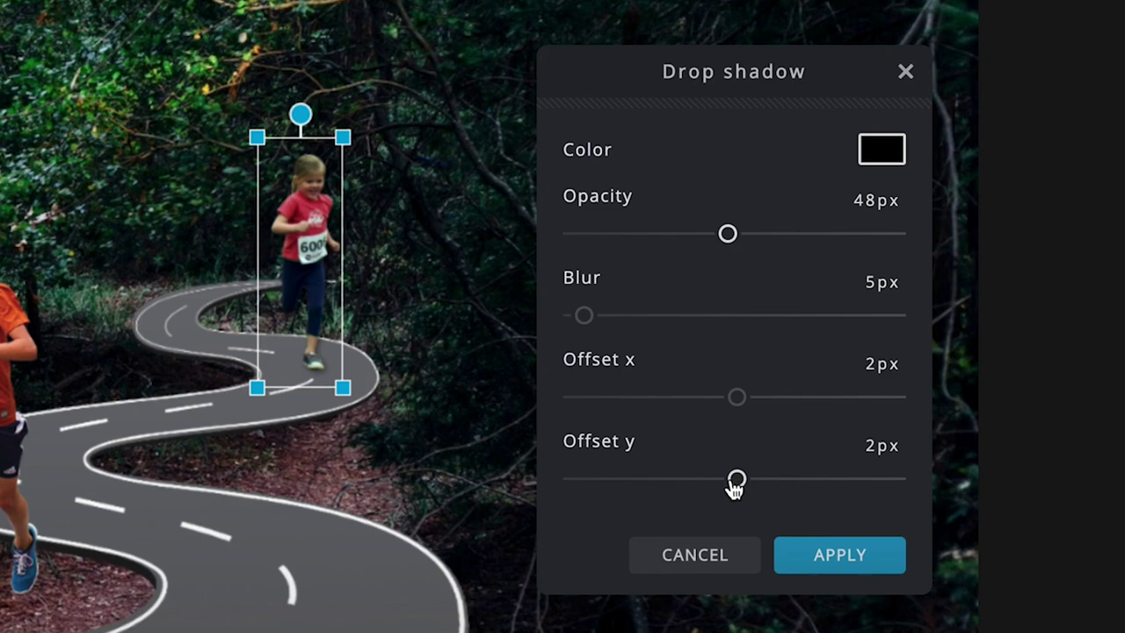
pyautogui.moveTo(736, 482)
pyautogui.mouseDown()
pyautogui.moveTo(725, 480)
pyautogui.moveTo(762, 482)
pyautogui.moveTo(752, 483)
pyautogui.mouseUp()
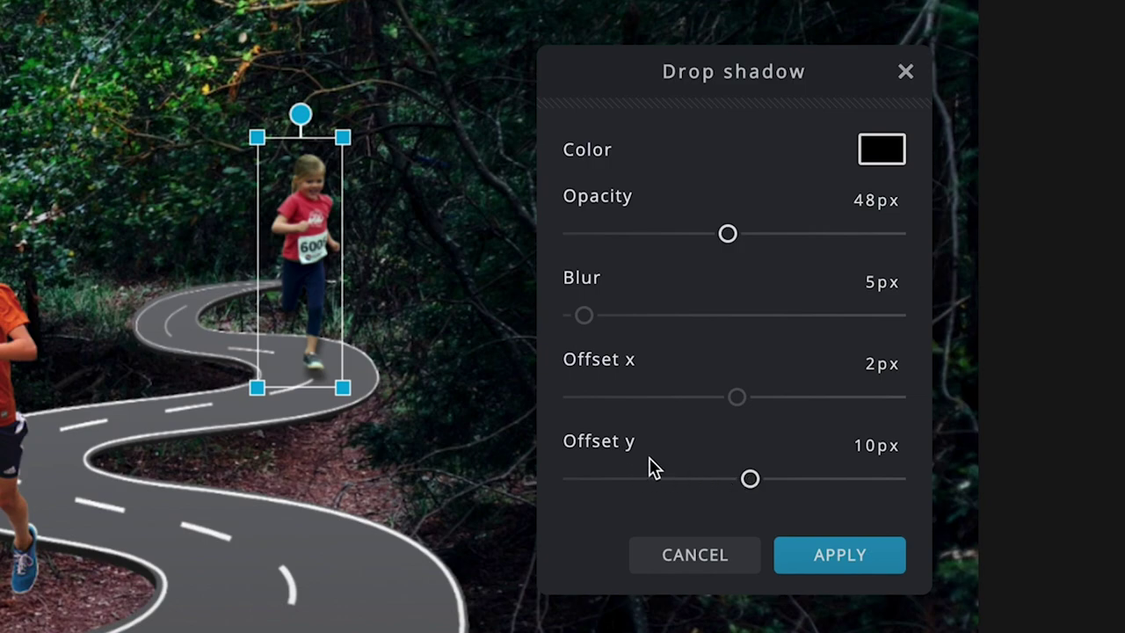
pyautogui.moveTo(744, 403); pyautogui.dragTo(721, 413)
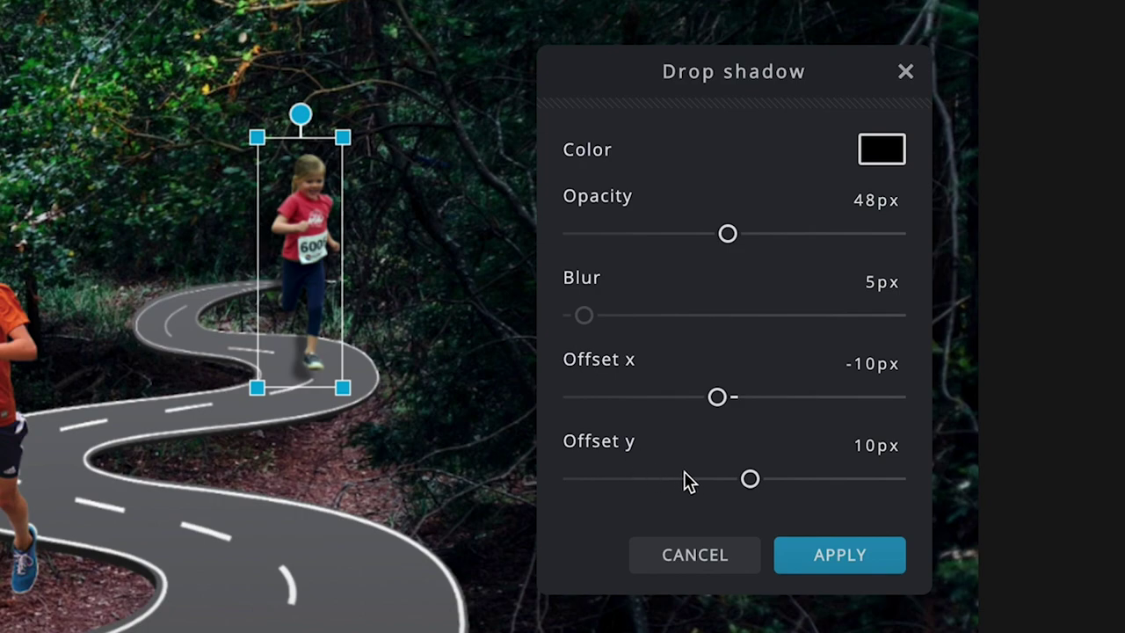
pyautogui.moveTo(750, 478); pyautogui.dragTo(741, 482)
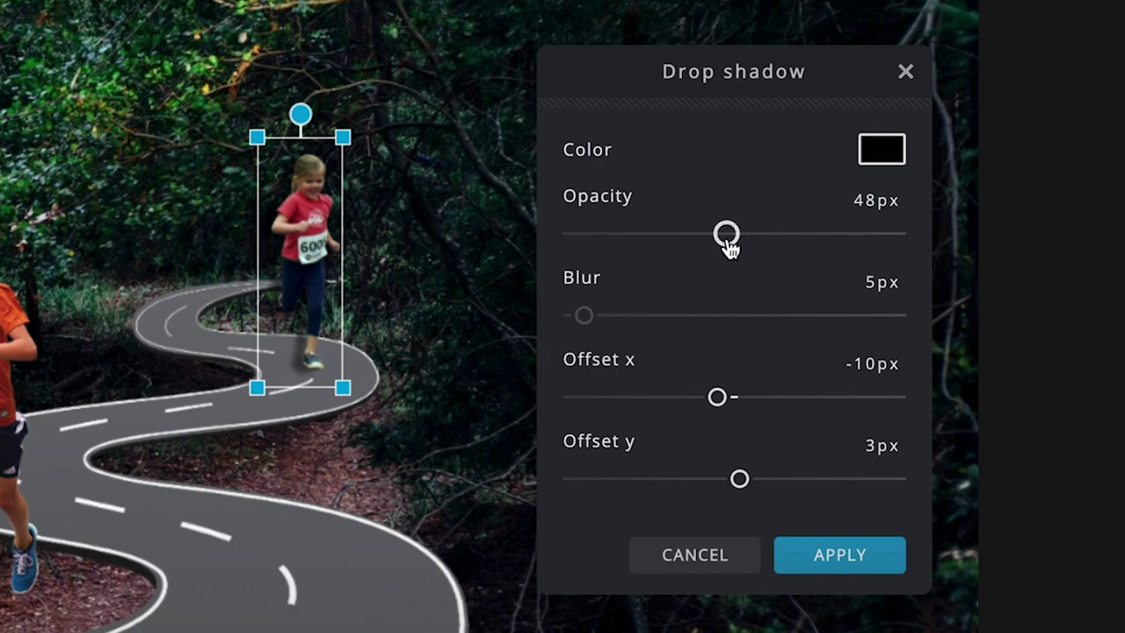
pyautogui.moveTo(729, 248)
pyautogui.mouseDown()
pyautogui.moveTo(782, 249)
pyautogui.moveTo(707, 247)
pyautogui.mouseUp()
pyautogui.click(844, 557)
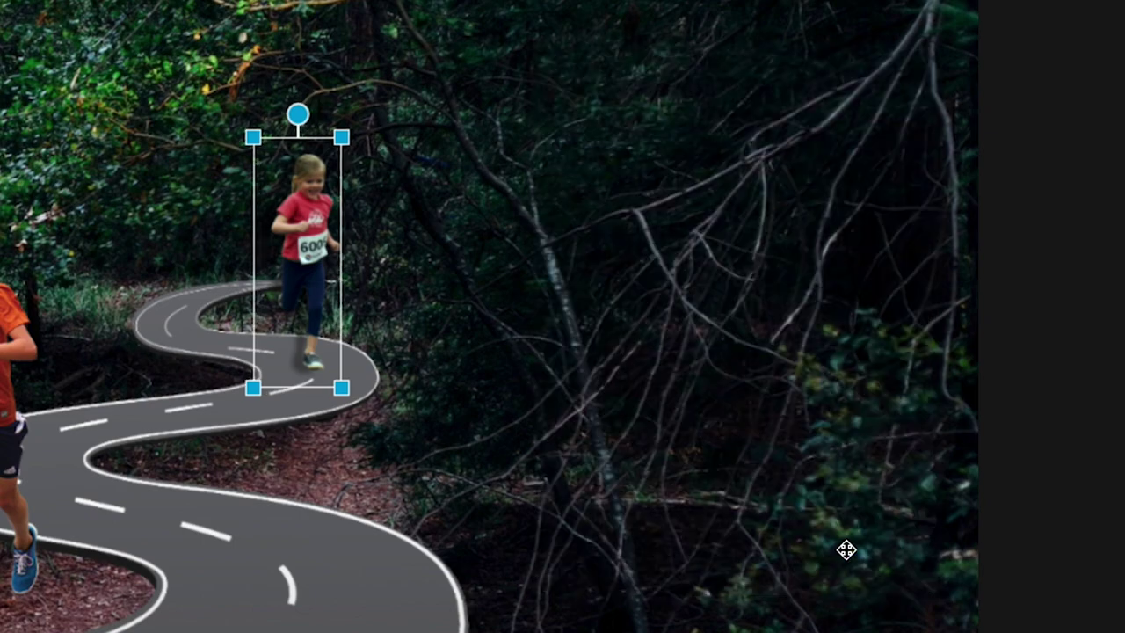
pyautogui.click(1010, 229)
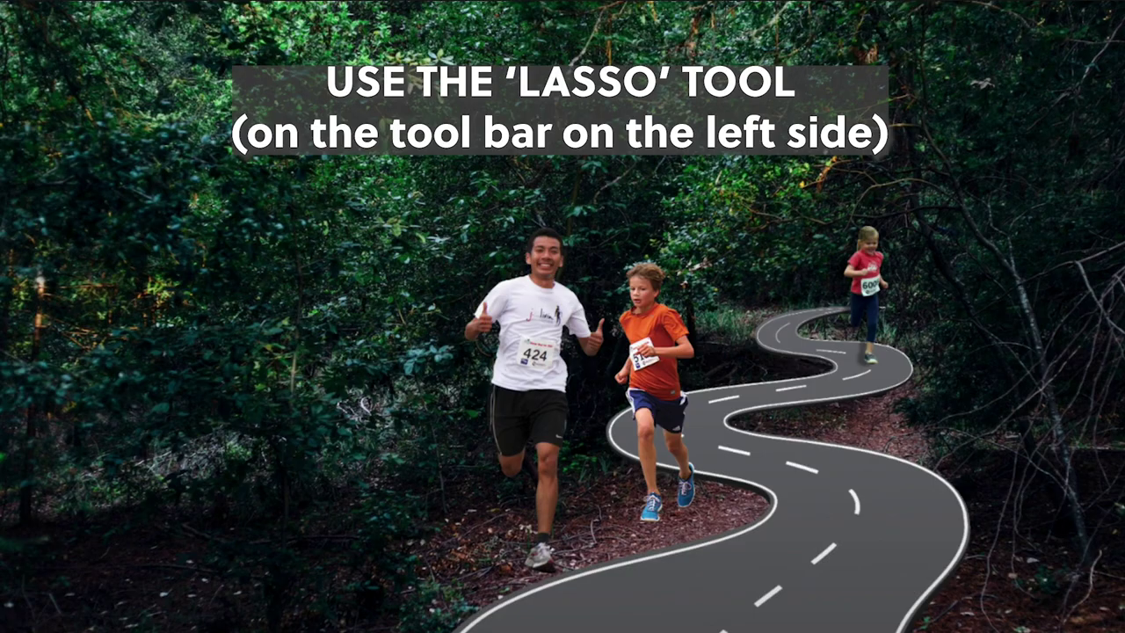
# Lasso the boy in the orange shirt, cut him out of the running man layer, and clear the selection
pyautogui.moveTo(528, 423); pyautogui.dragTo(515, 346)
pyautogui.moveTo(606, 370)
pyautogui.mouseDown()
pyautogui.moveTo(615, 299)
pyautogui.moveTo(662, 251)
pyautogui.moveTo(699, 314)
pyautogui.moveTo(705, 445)
pyautogui.moveTo(692, 527)
pyautogui.mouseUp()
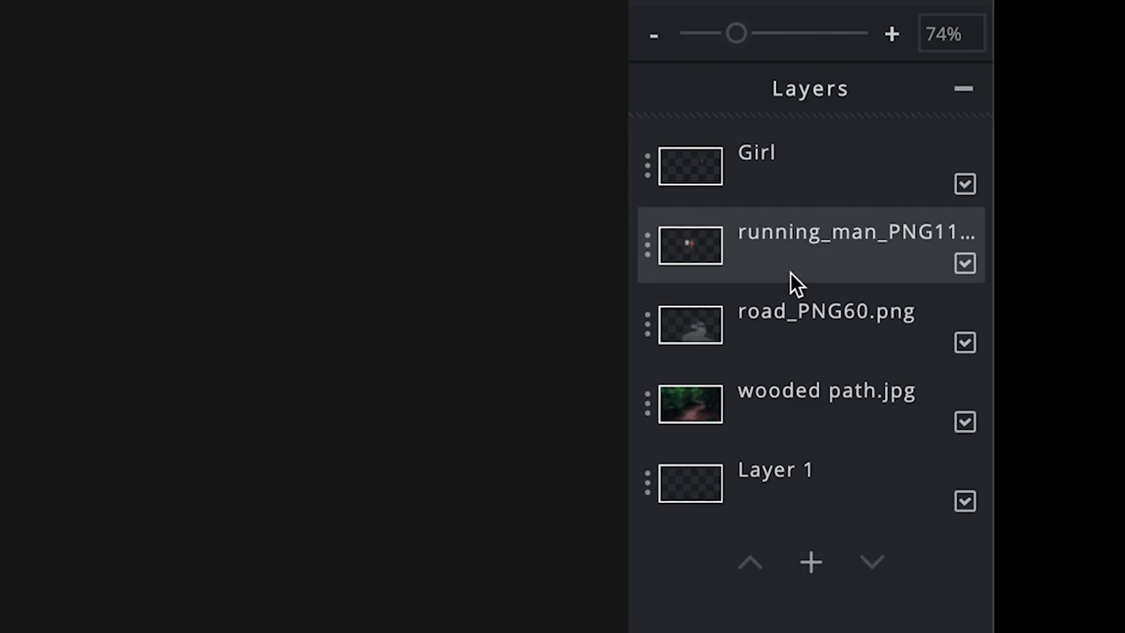
pyautogui.click(795, 274)
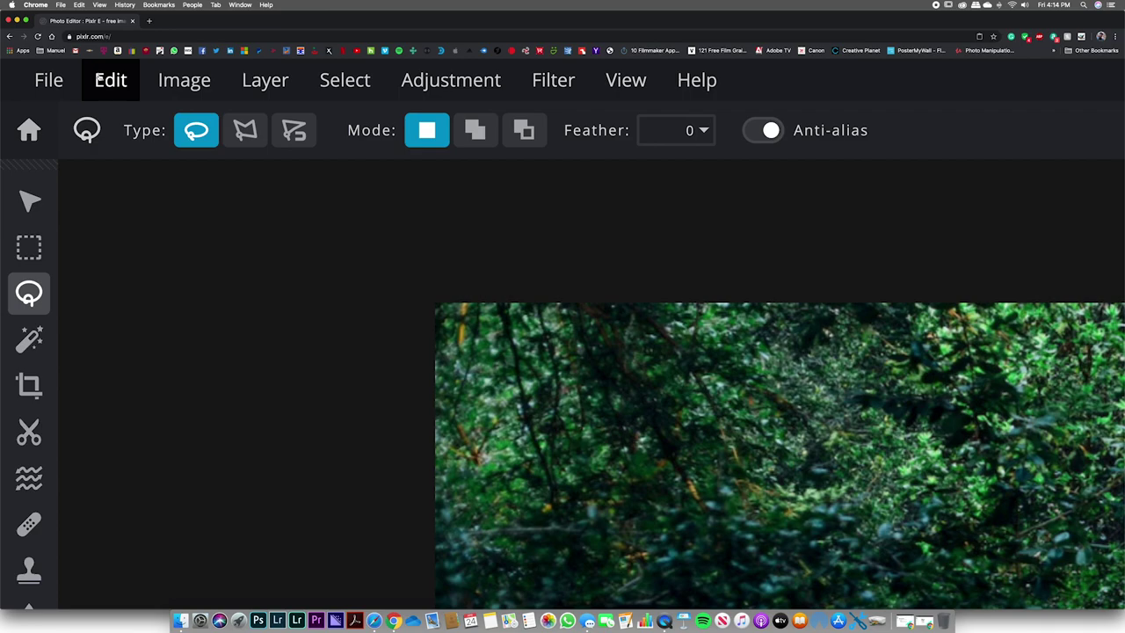
pyautogui.click(98, 81)
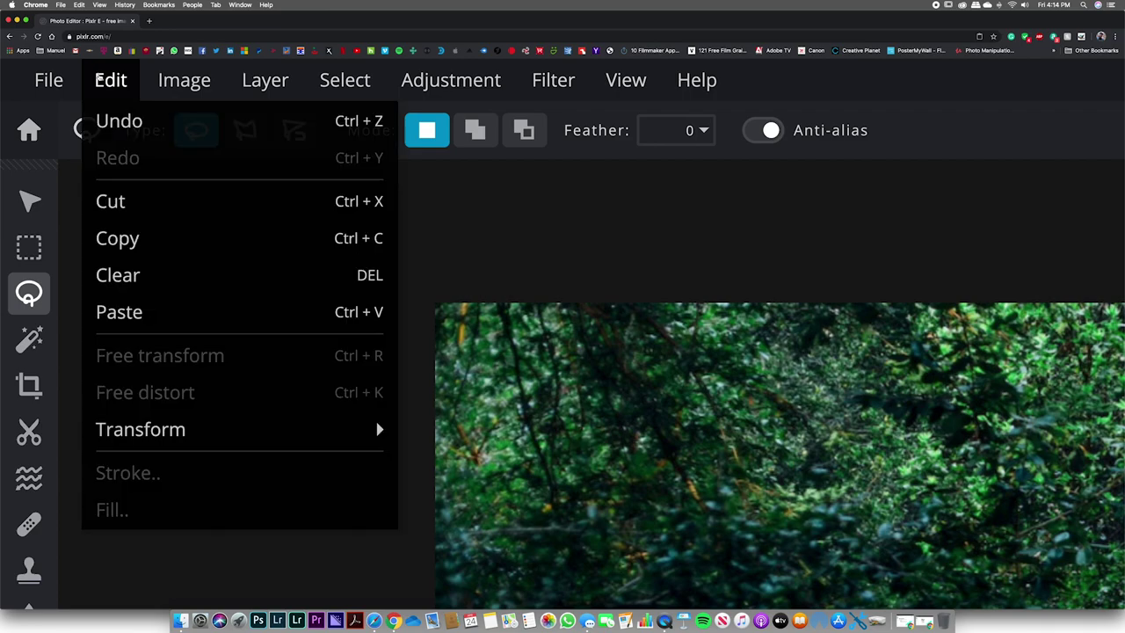
pyautogui.click(150, 201)
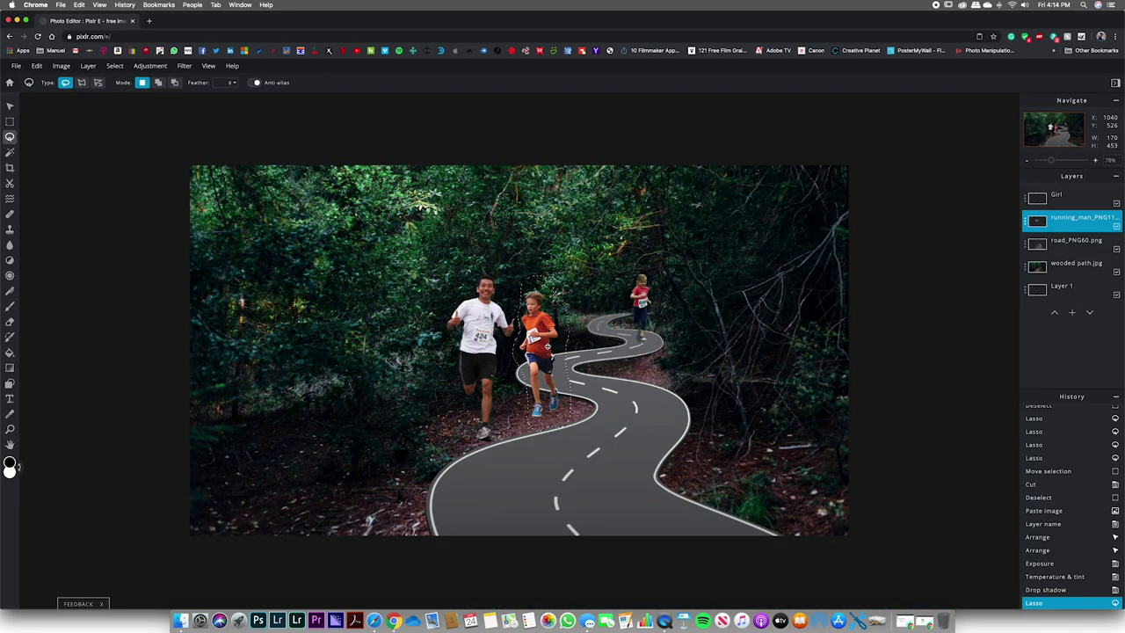
pyautogui.press('super+d')
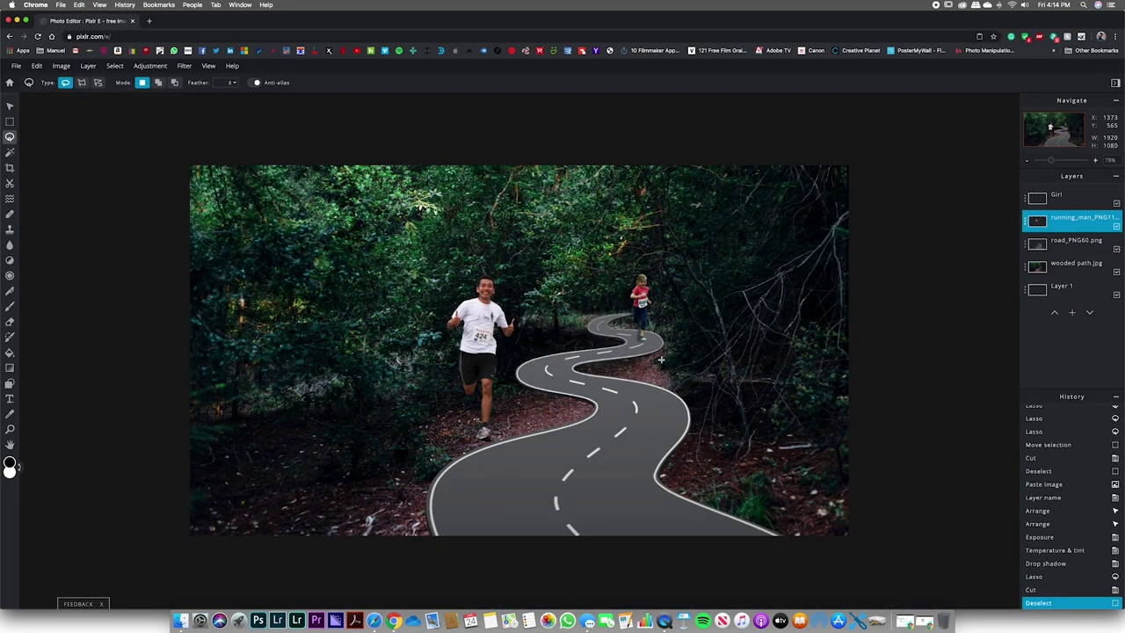
# Paste the cut-out boy as a new layer and rename that layer "Boy"
pyautogui.click(39, 67)
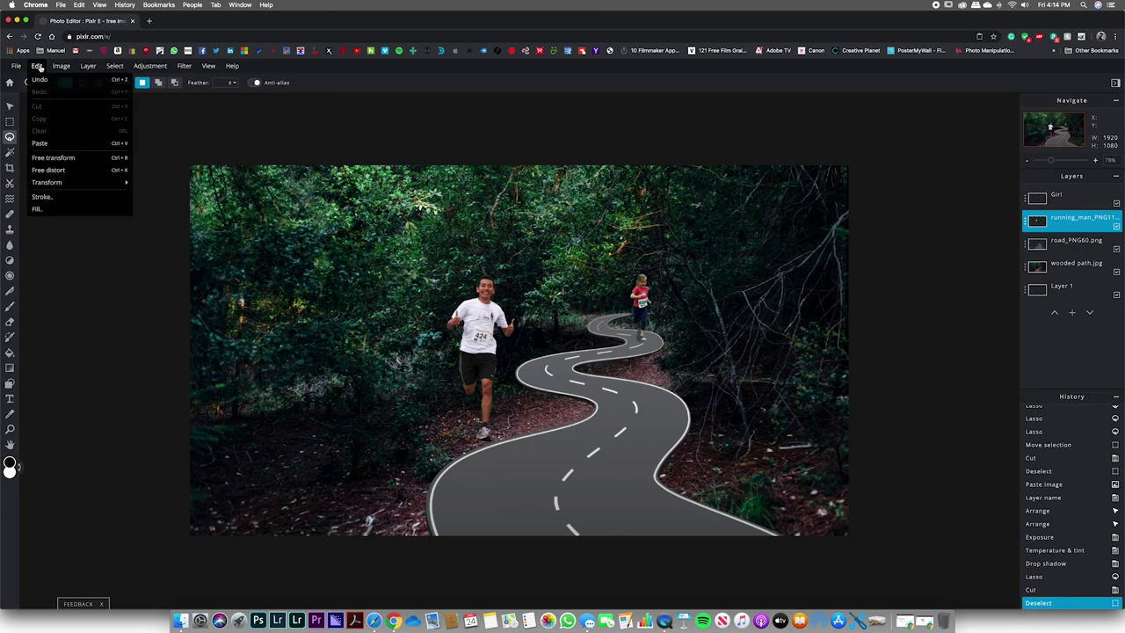
pyautogui.click(71, 143)
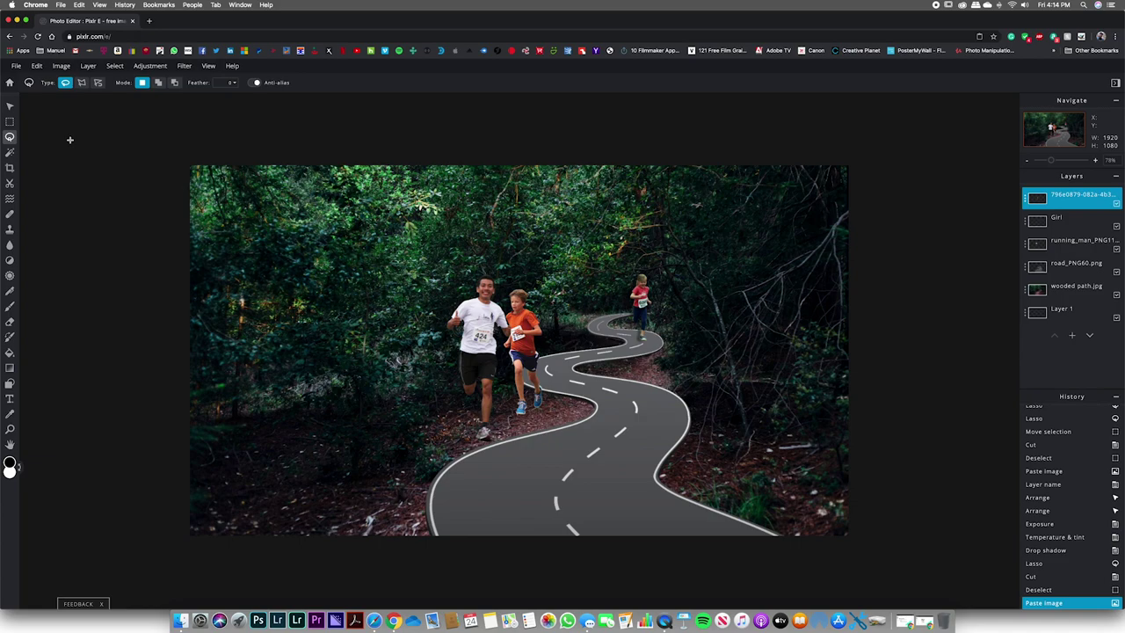
pyautogui.scroll(-2, 656, 277)
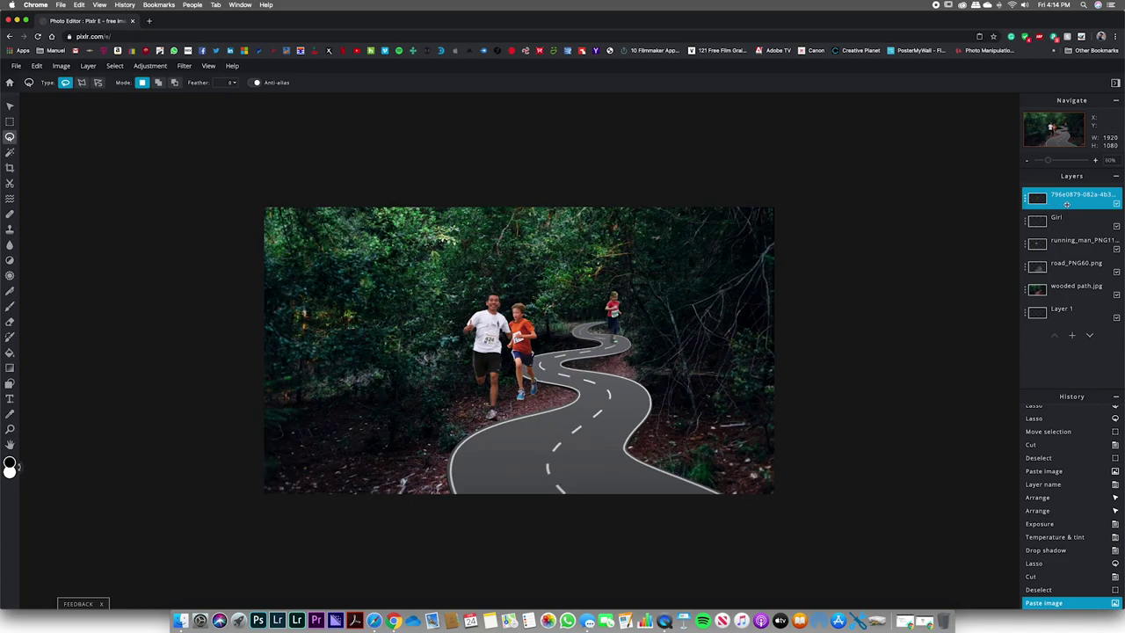
pyautogui.scroll(5, 1064, 204)
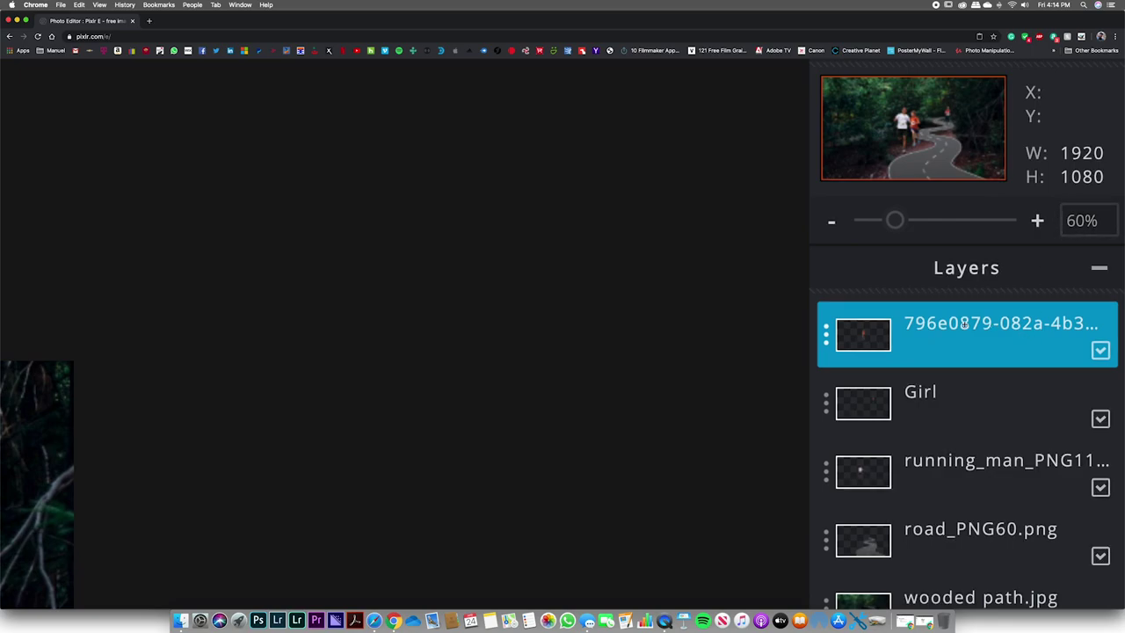
pyautogui.click(825, 350)
pyautogui.tripleClick(668, 354)
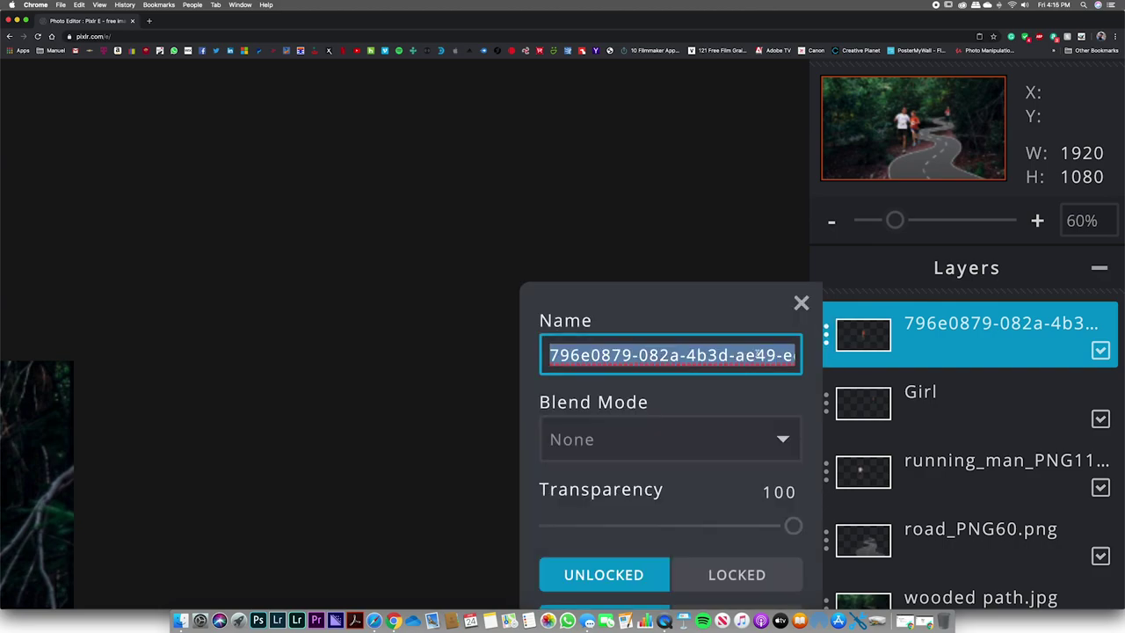
pyautogui.write('Boy')
pyautogui.click(798, 302)
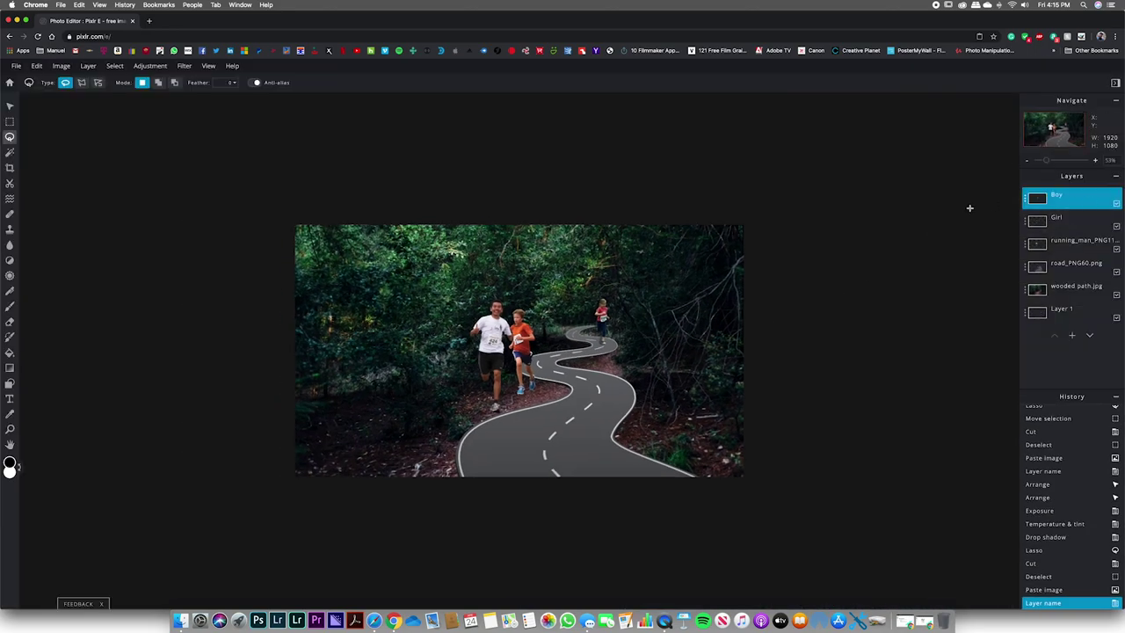
# Move the boy onto the road's middle bend below the girl and scale him down slightly to 129 x 439
pyautogui.press('super+minus')
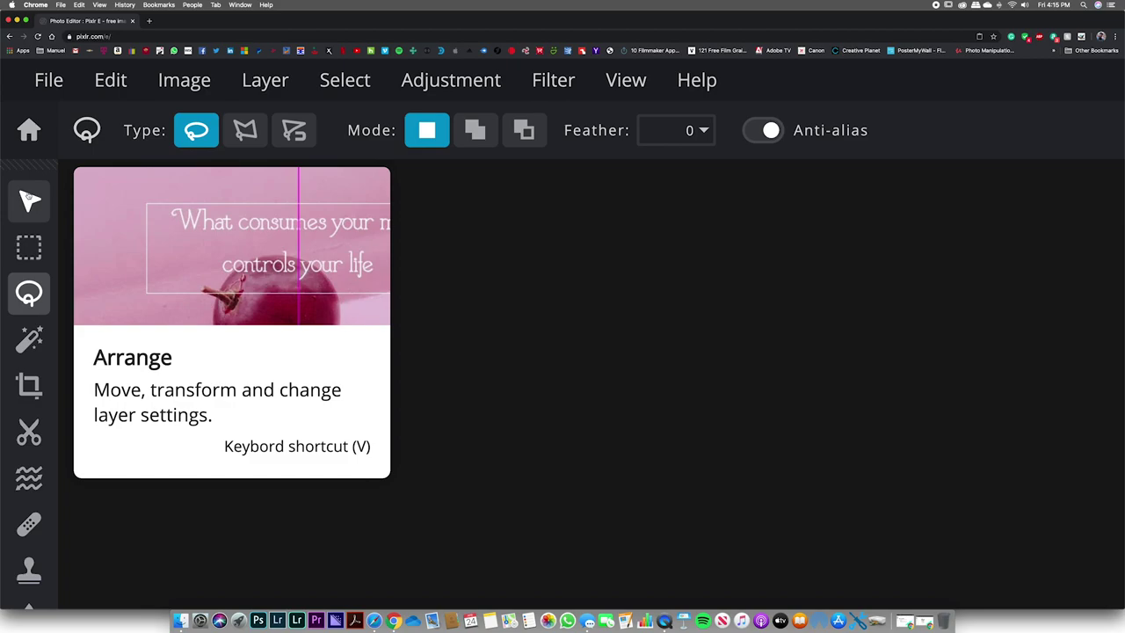
pyautogui.click(29, 200)
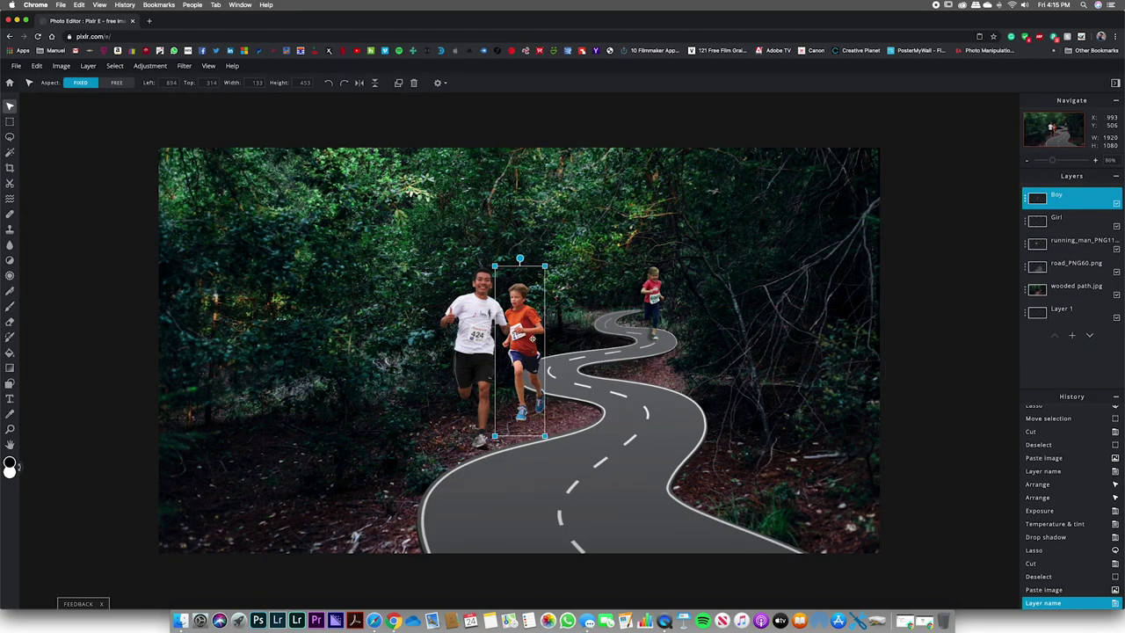
pyautogui.press('super+minus')
pyautogui.moveTo(520, 339); pyautogui.dragTo(651, 331)
pyautogui.press('super+minus')
pyautogui.press('super+plus')
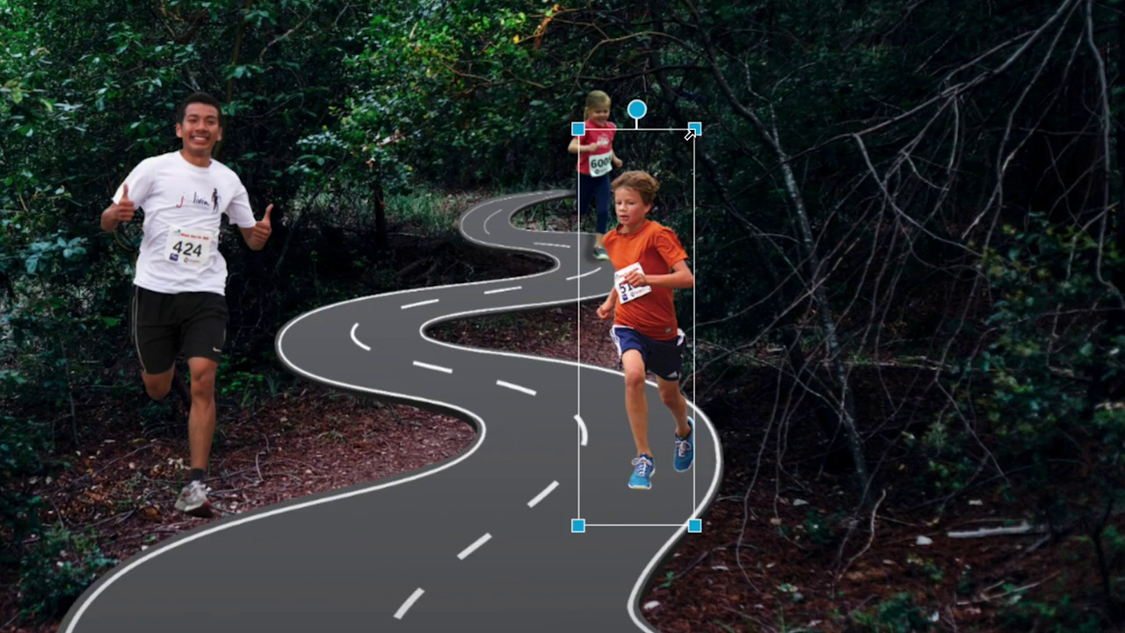
pyautogui.moveTo(692, 131); pyautogui.dragTo(685, 158)
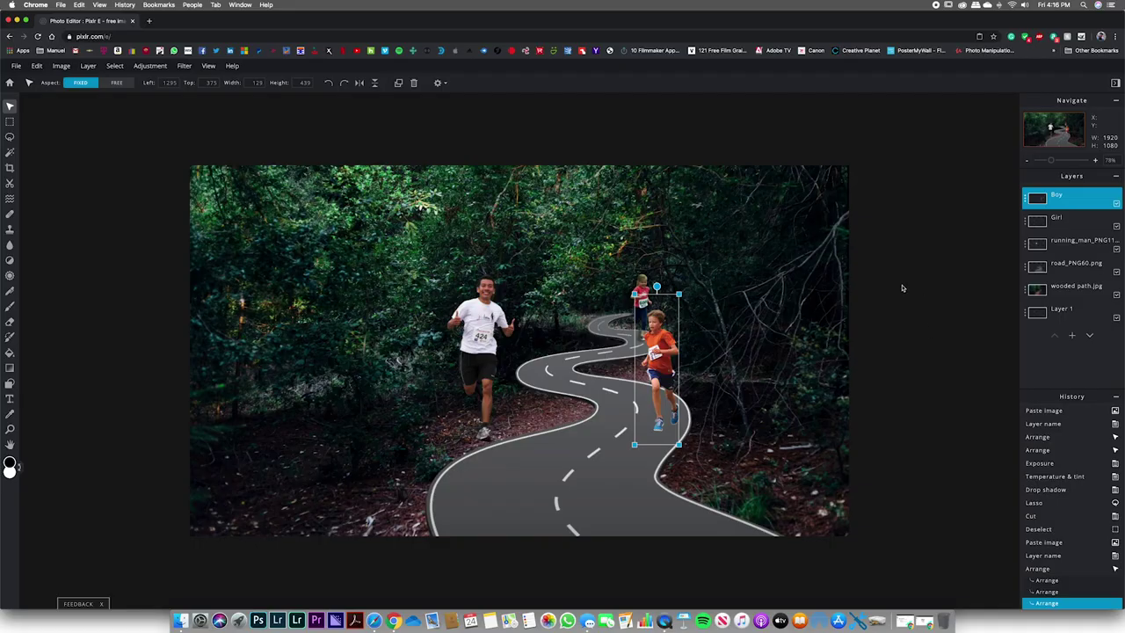
# Darken the boy by applying an exposure of -25, comparing the result with the original before applying
pyautogui.click(159, 68)
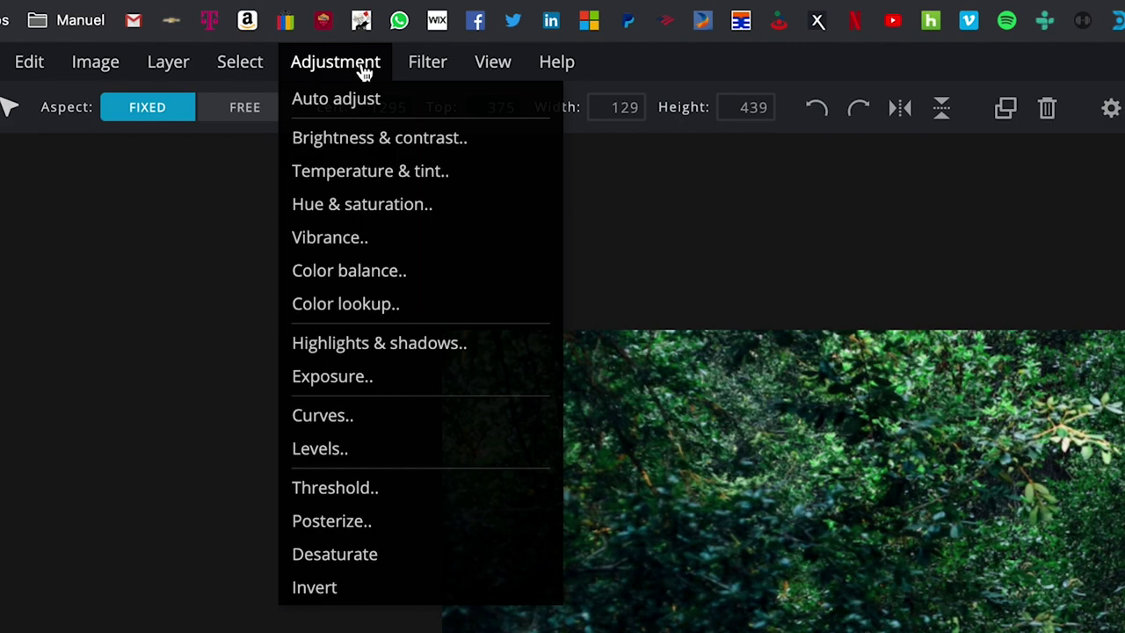
pyautogui.click(360, 376)
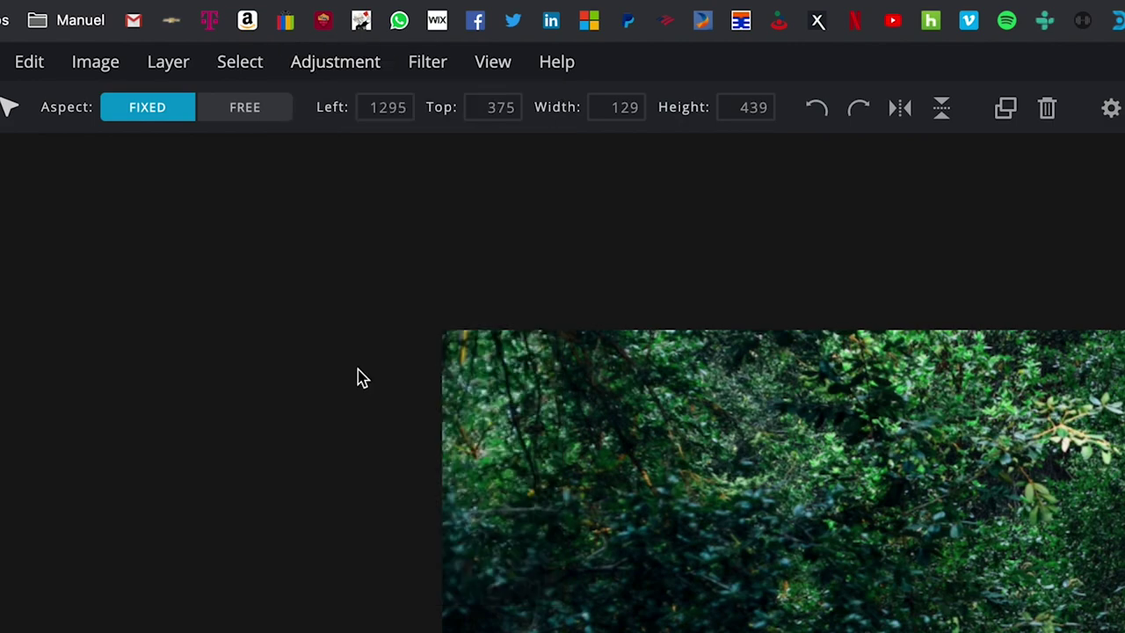
pyautogui.moveTo(794, 337); pyautogui.dragTo(772, 336)
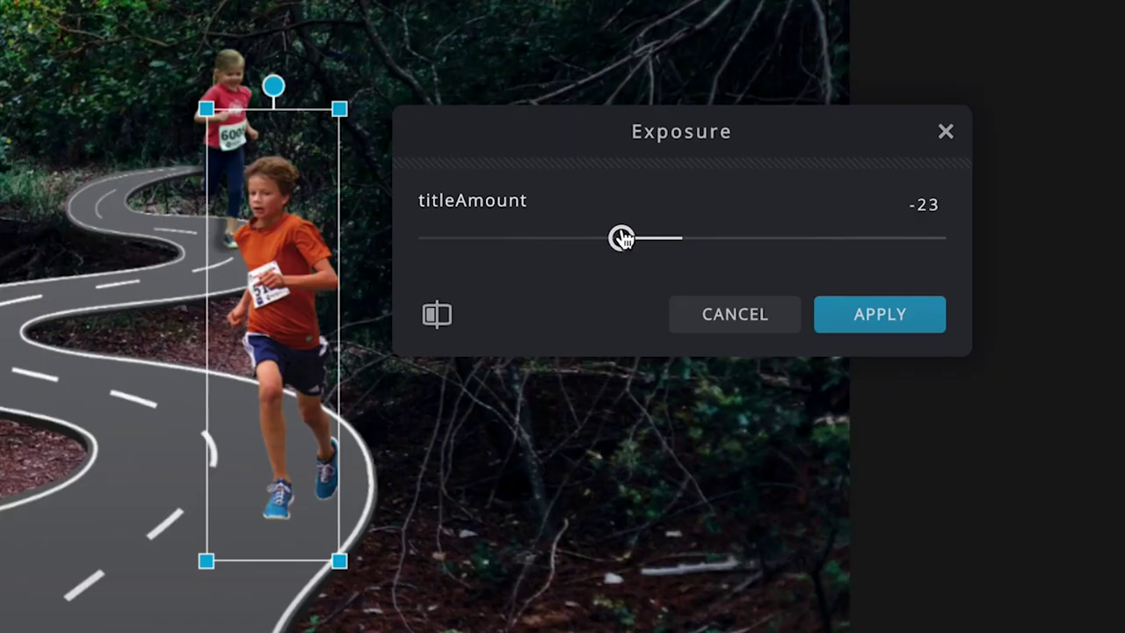
pyautogui.moveTo(621, 239); pyautogui.dragTo(619, 239)
pyautogui.moveTo(618, 238); pyautogui.dragTo(620, 249)
pyautogui.click(438, 316)
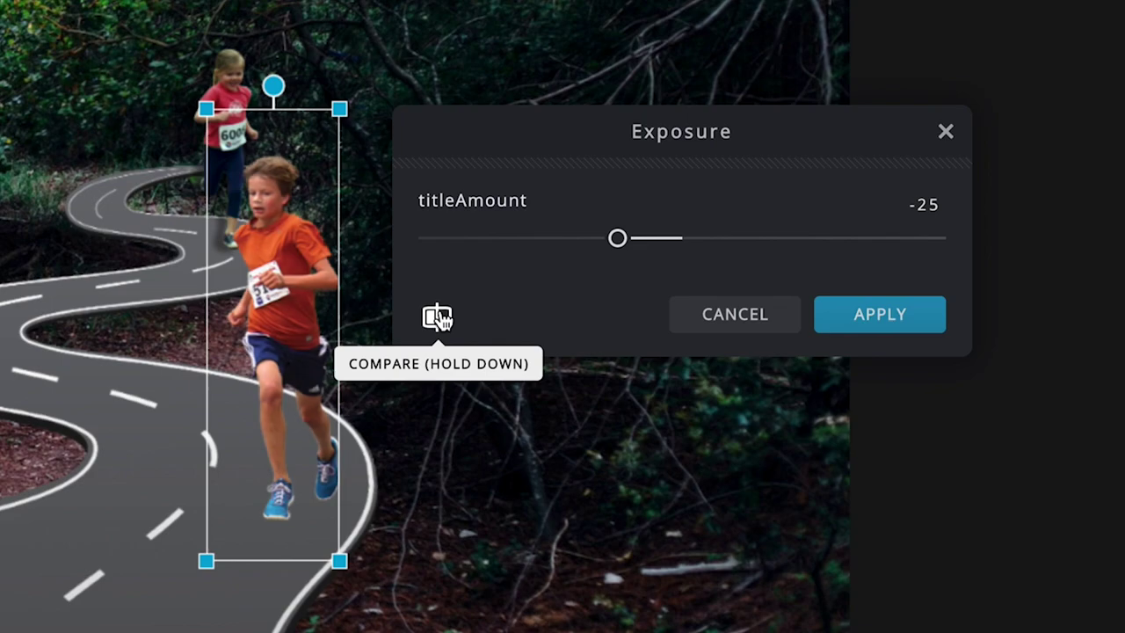
pyautogui.moveTo(437, 318); pyautogui.dragTo(438, 318)
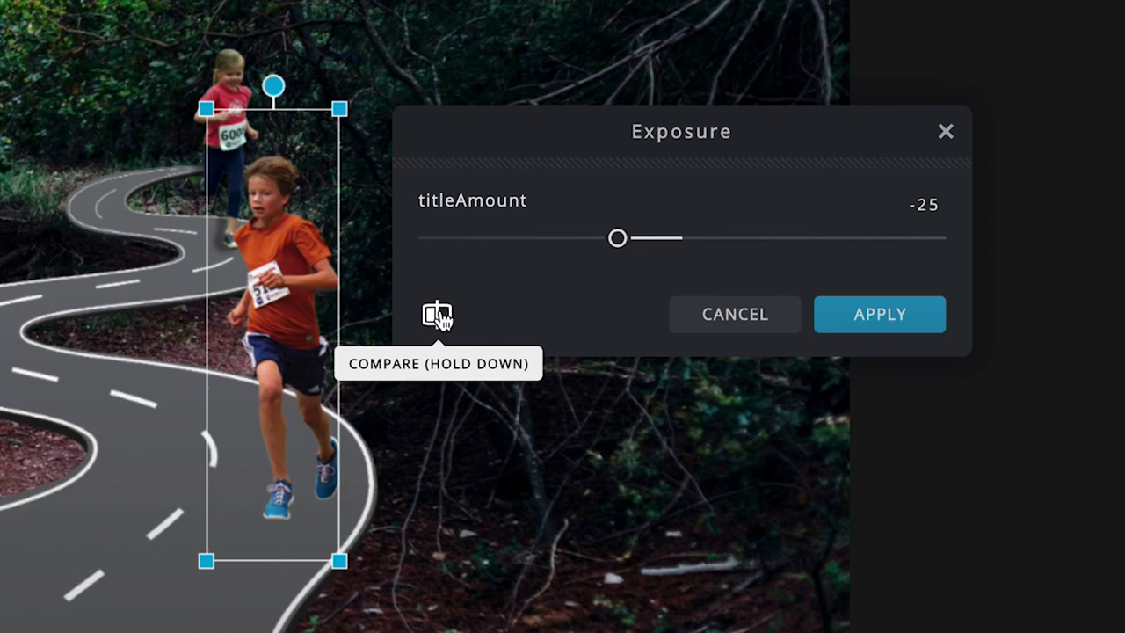
pyautogui.click(439, 316)
pyautogui.click(438, 316)
pyautogui.click(834, 329)
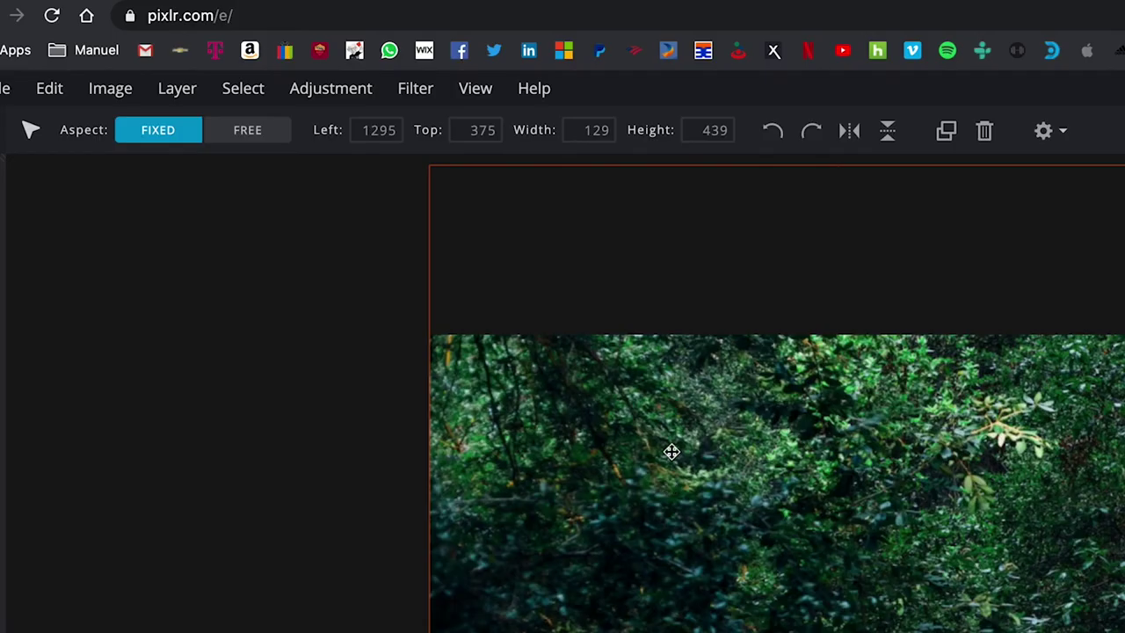
# Apply a black drop shadow to the boy with opacity 48 px, blur 20 px, offset x -7 px and offset y 7 px
pyautogui.click(183, 66)
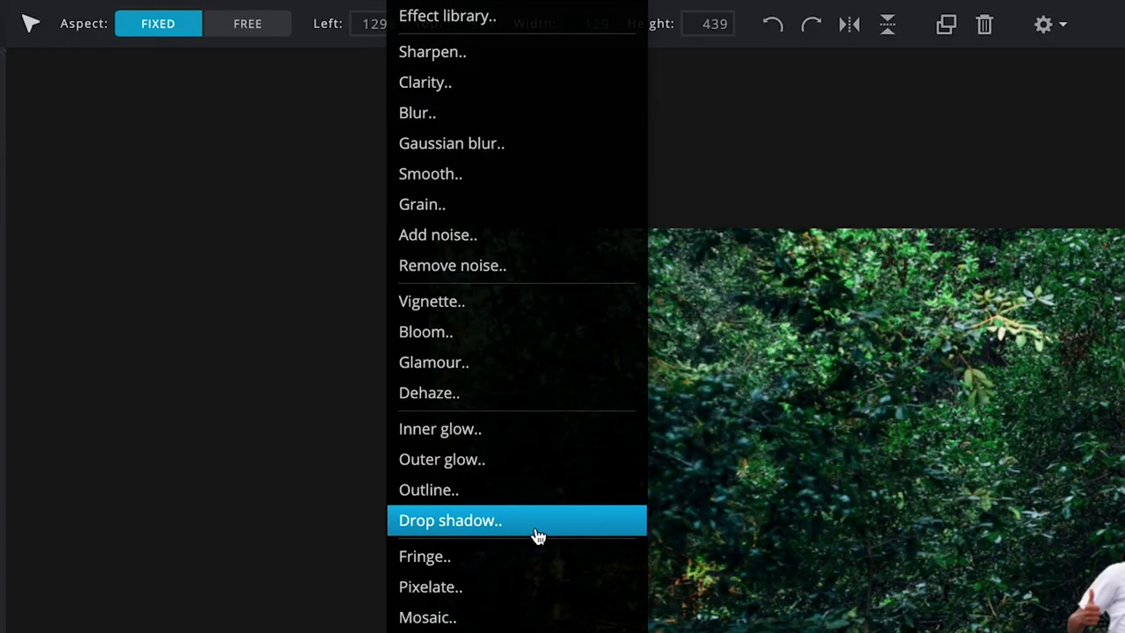
pyautogui.click(536, 531)
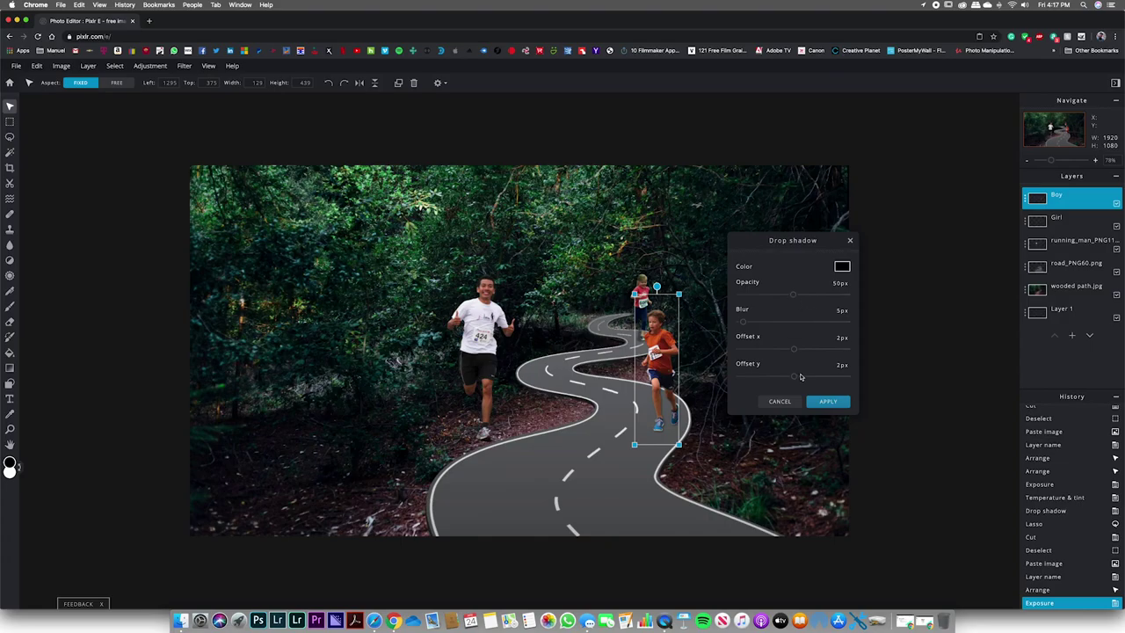
pyautogui.moveTo(800, 376)
pyautogui.mouseDown()
pyautogui.moveTo(815, 379)
pyautogui.moveTo(799, 376)
pyautogui.mouseUp()
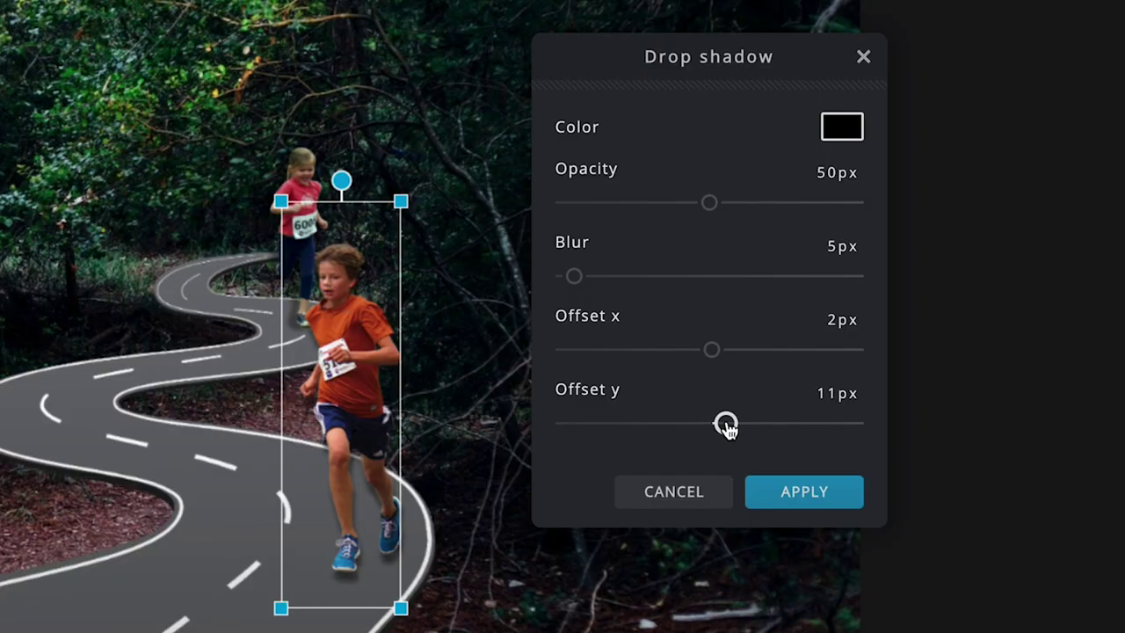
pyautogui.moveTo(712, 349); pyautogui.dragTo(691, 349)
pyautogui.moveTo(726, 424); pyautogui.dragTo(707, 422)
pyautogui.moveTo(693, 349); pyautogui.dragTo(697, 349)
pyautogui.moveTo(707, 423); pyautogui.dragTo(719, 423)
pyautogui.moveTo(714, 204)
pyautogui.mouseDown()
pyautogui.moveTo(687, 205)
pyautogui.moveTo(701, 203)
pyautogui.mouseUp()
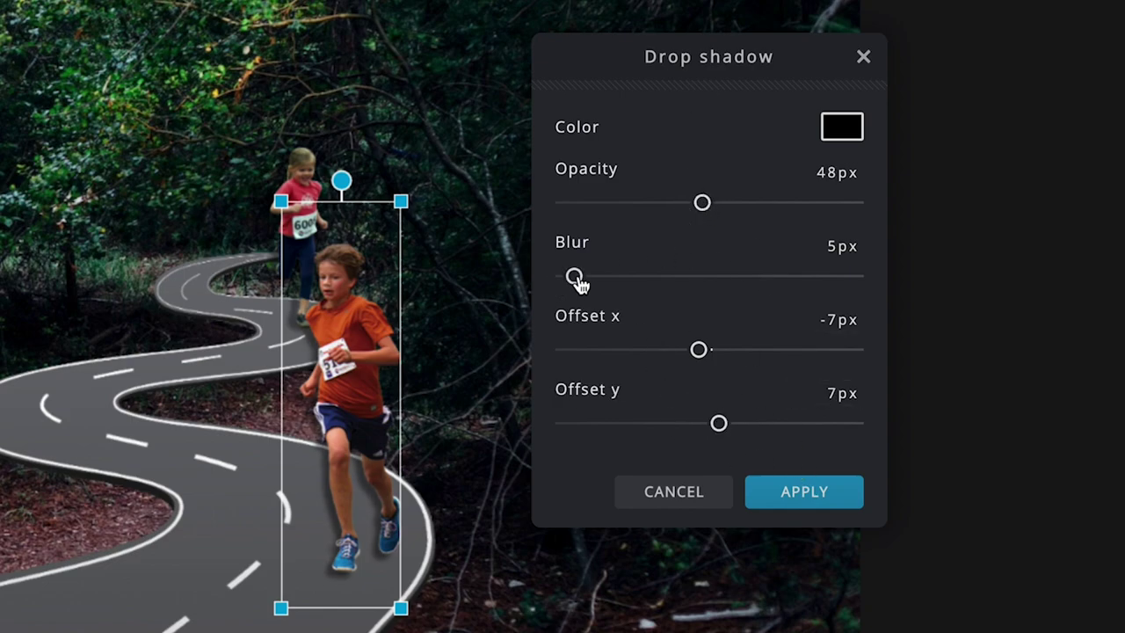
pyautogui.moveTo(577, 280); pyautogui.dragTo(601, 303)
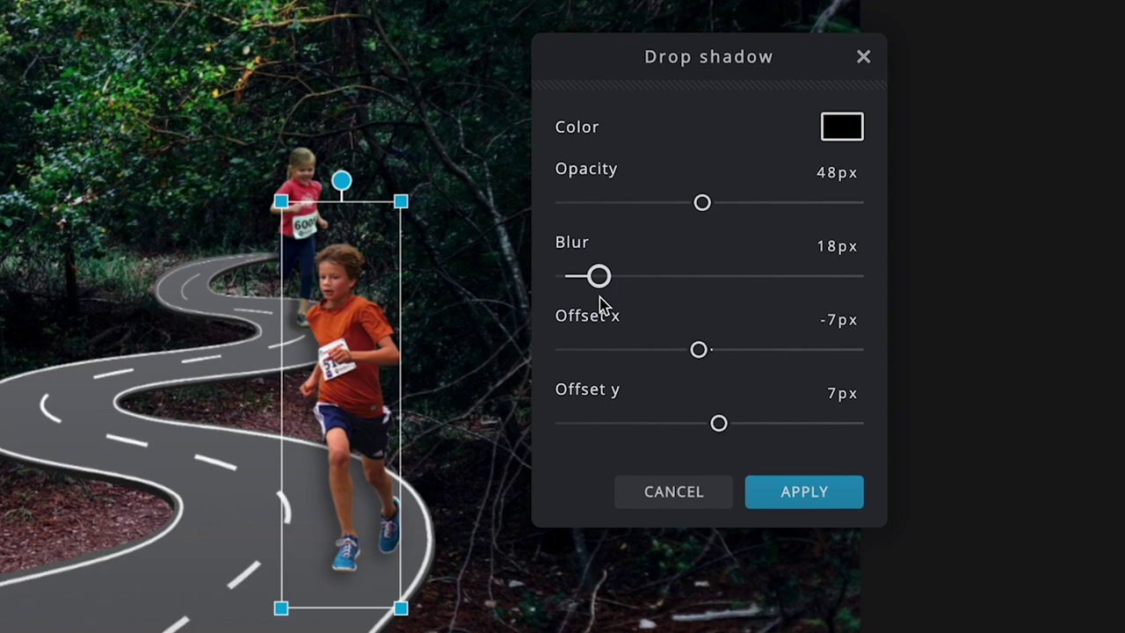
pyautogui.moveTo(600, 296); pyautogui.dragTo(604, 294)
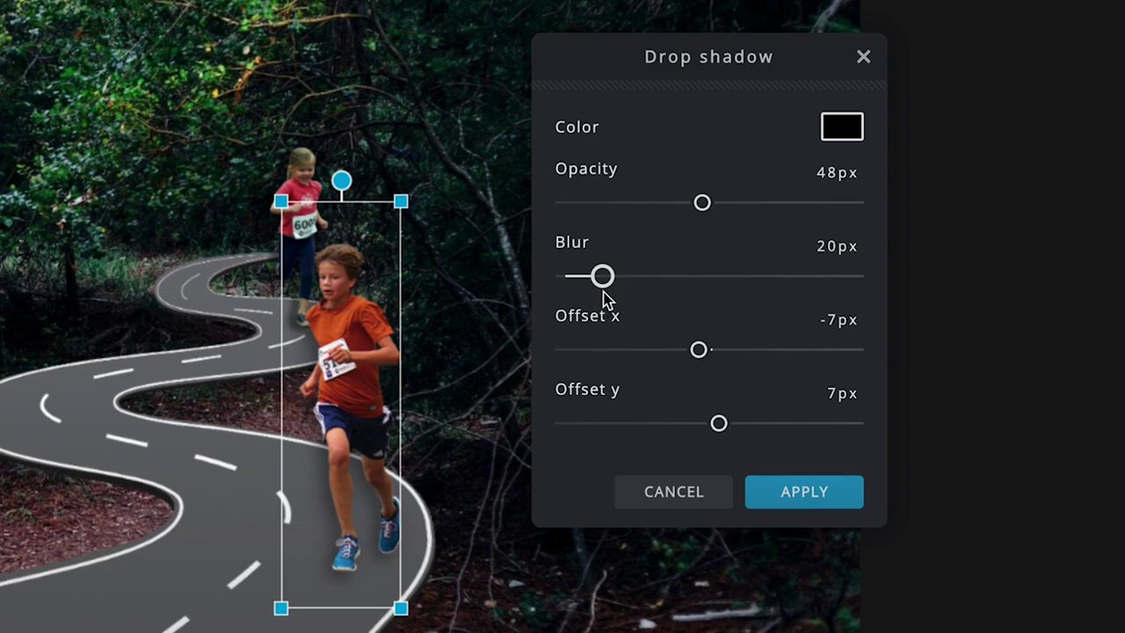
pyautogui.click(841, 491)
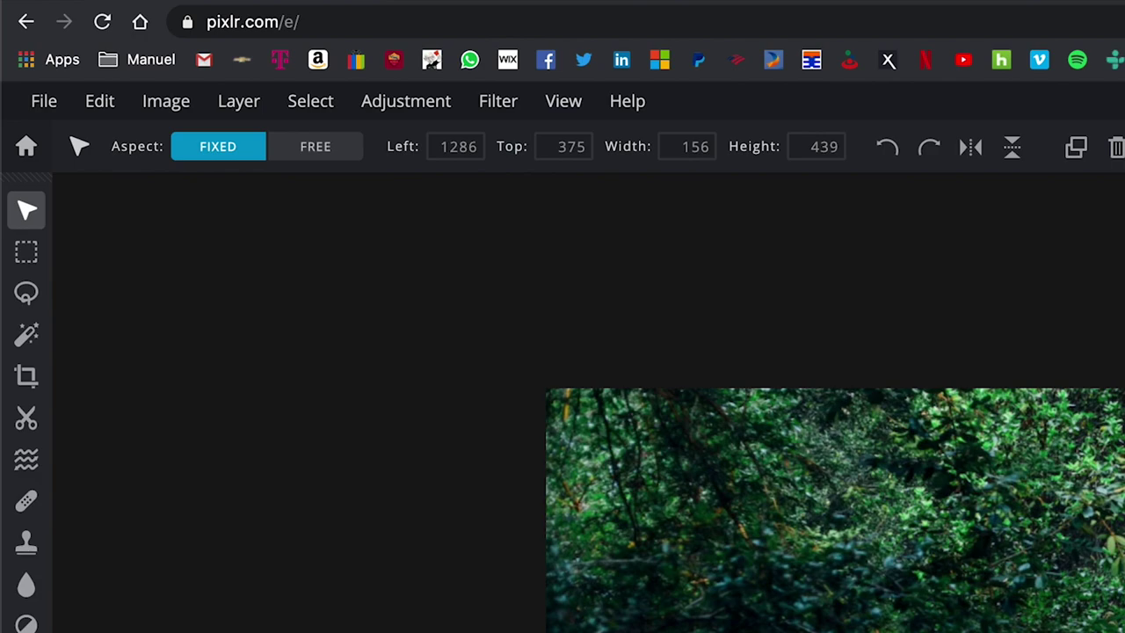
# Try to cool the boy's colours with a temperature of -25
pyautogui.click(448, 108)
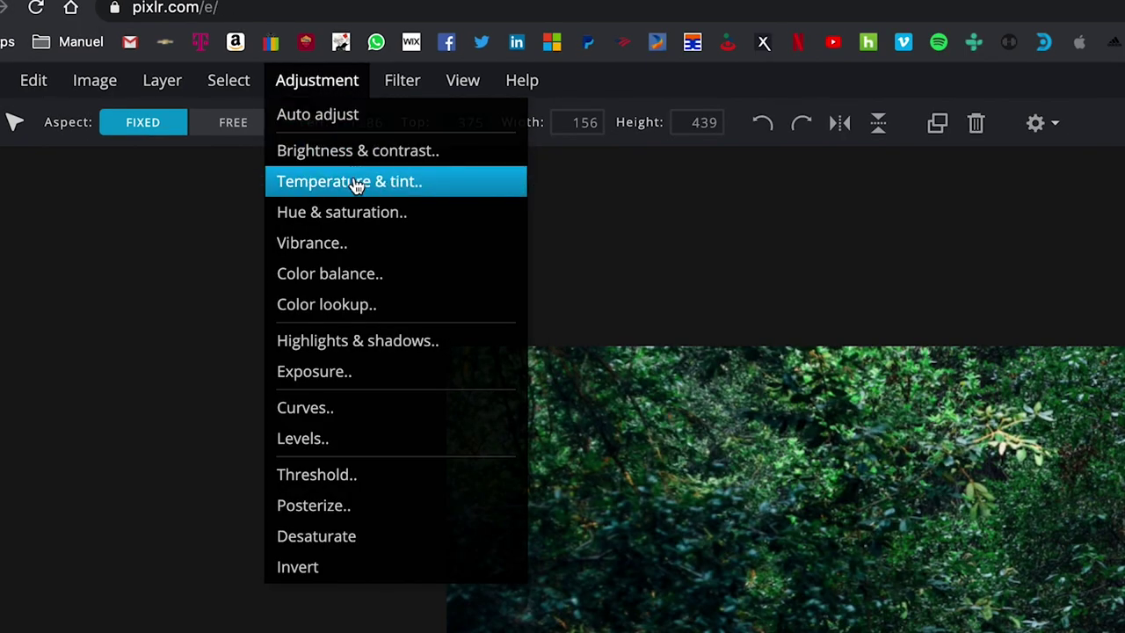
pyautogui.click(356, 182)
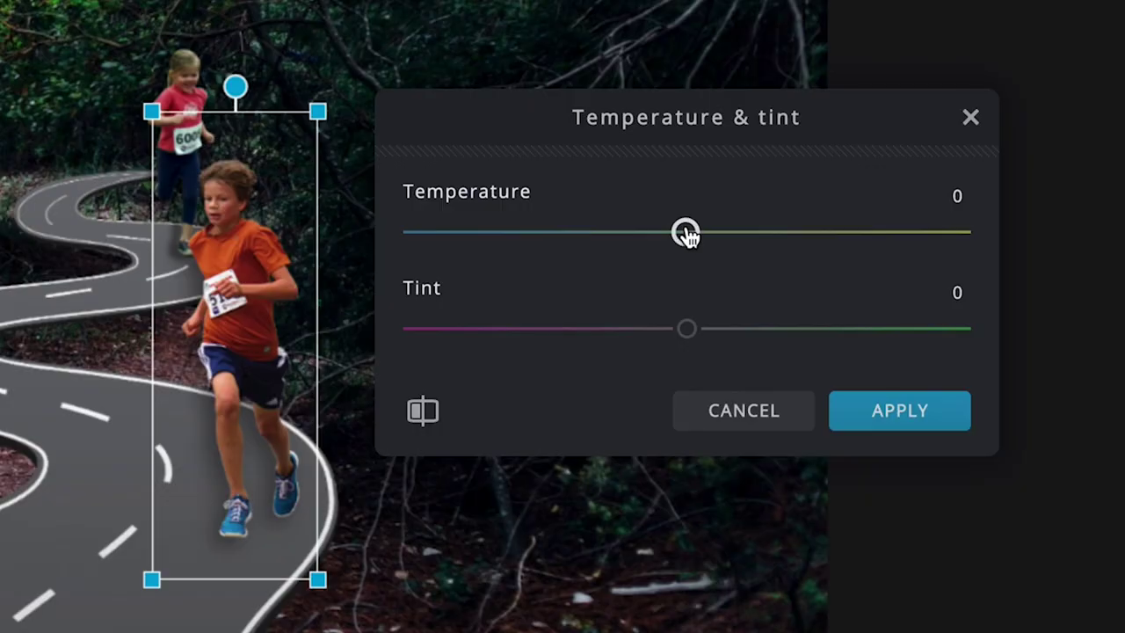
pyautogui.moveTo(685, 231); pyautogui.dragTo(618, 238)
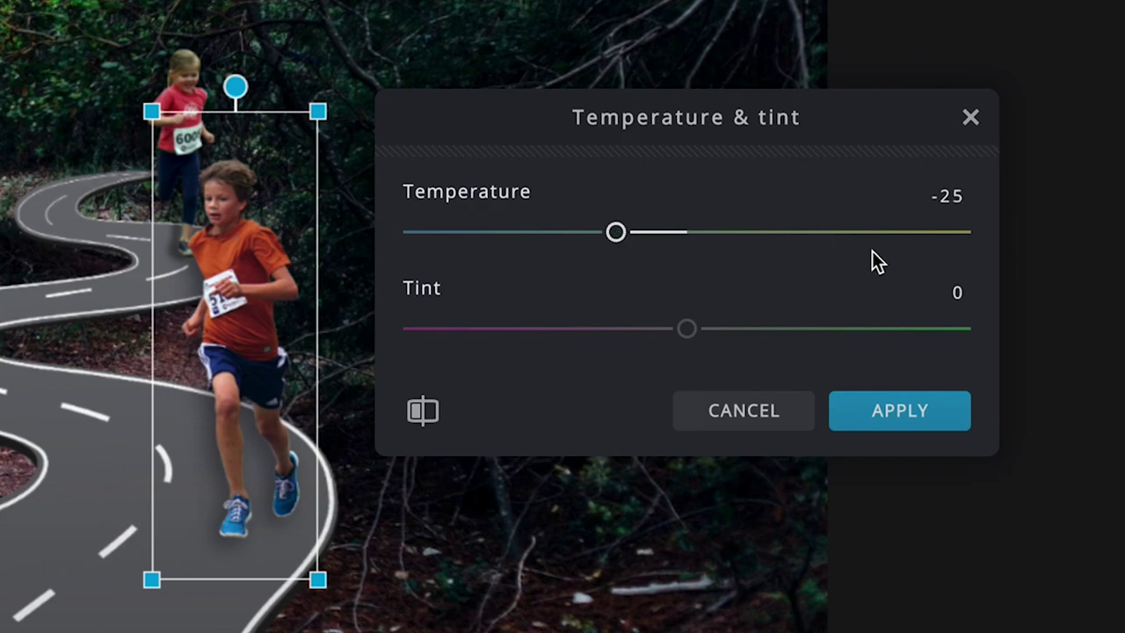
pyautogui.click(878, 407)
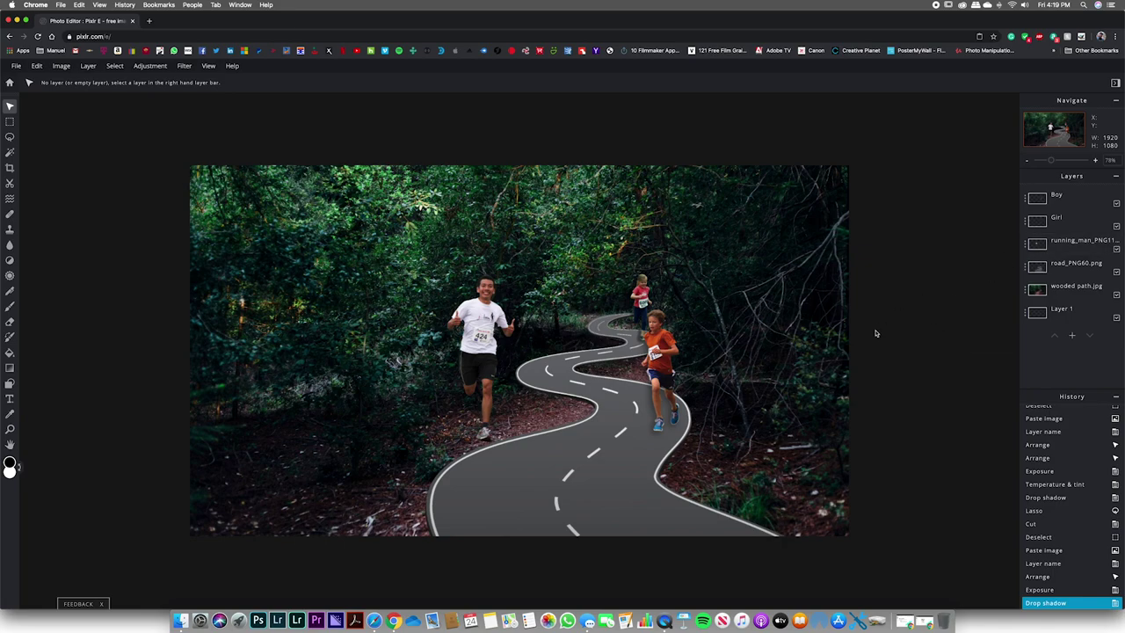
# Rename the running man layer "Man" and close its layer settings
pyautogui.click(1078, 246)
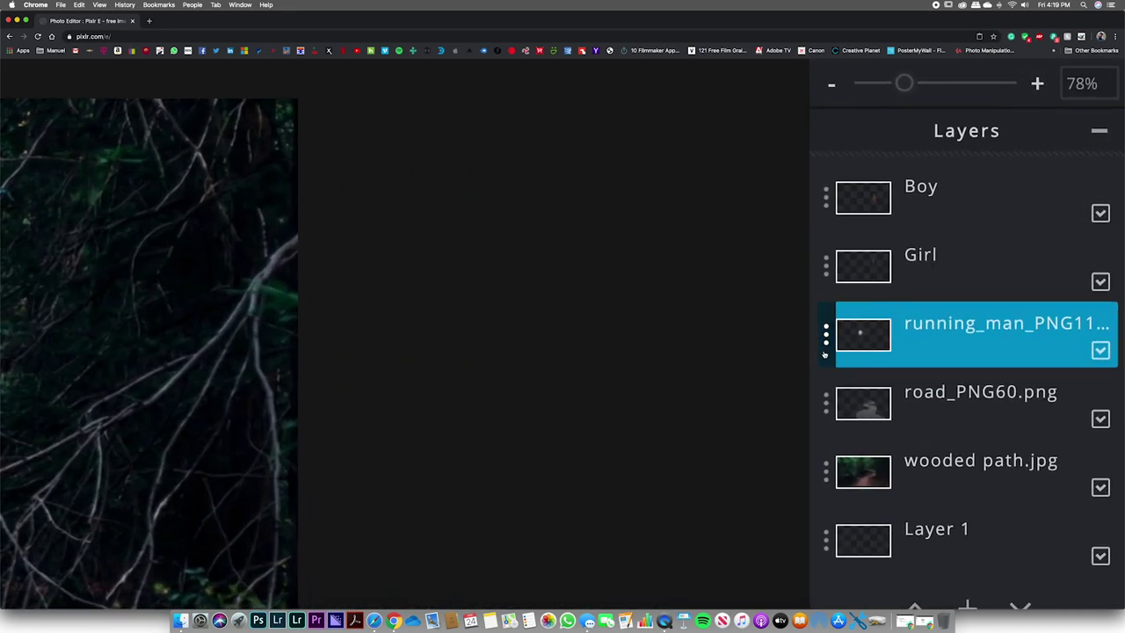
pyautogui.click(824, 353)
pyautogui.click(764, 355)
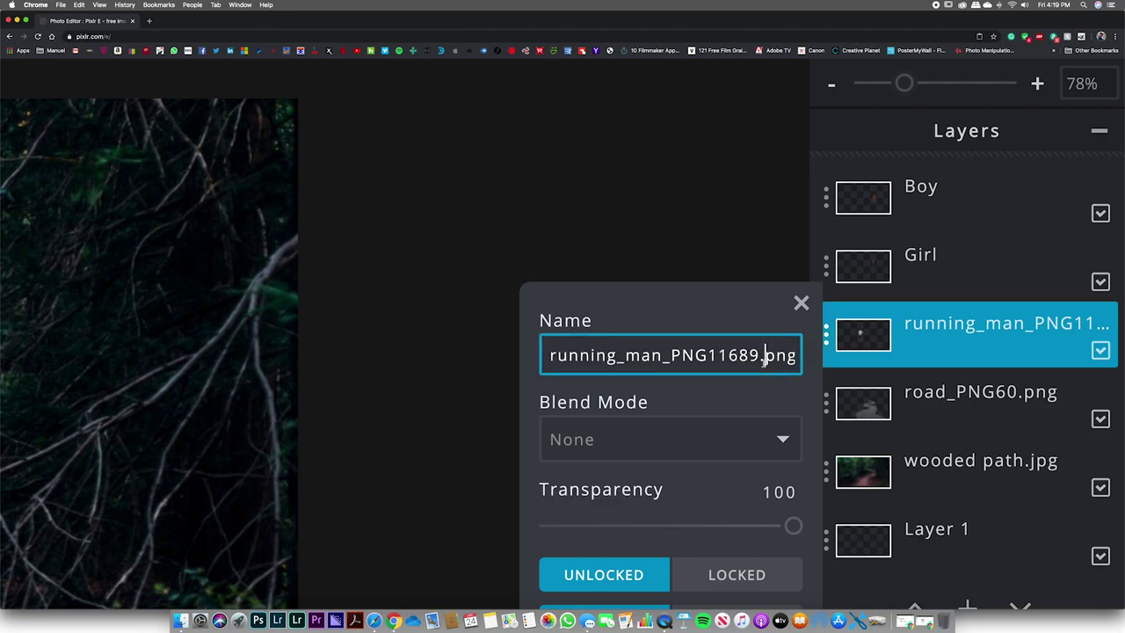
pyautogui.tripleClick(763, 361)
pyautogui.write('Man')
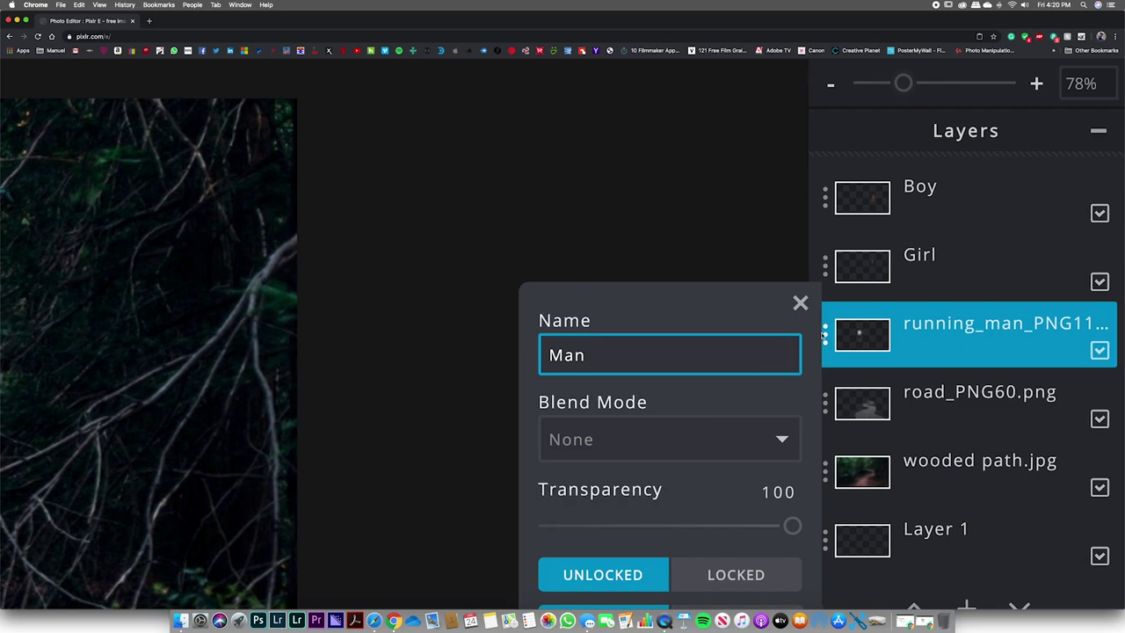
pyautogui.click(801, 303)
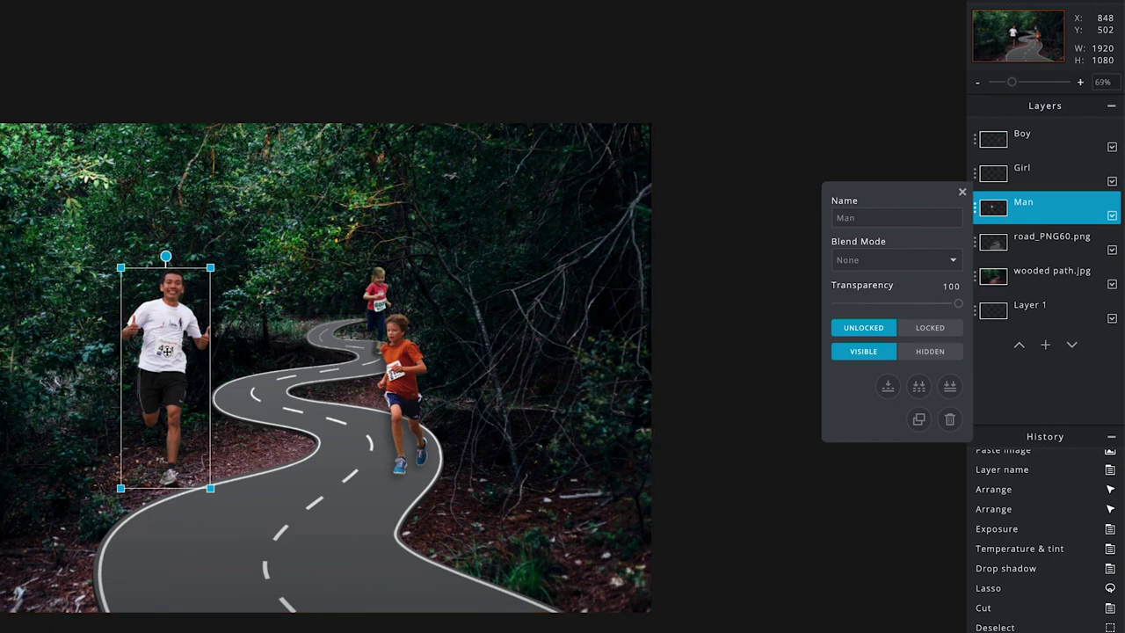
# Move the man onto the foreground stretch of the road and scale him up to 274 x 677
pyautogui.click(166, 351)
pyautogui.moveTo(166, 350); pyautogui.dragTo(219, 435)
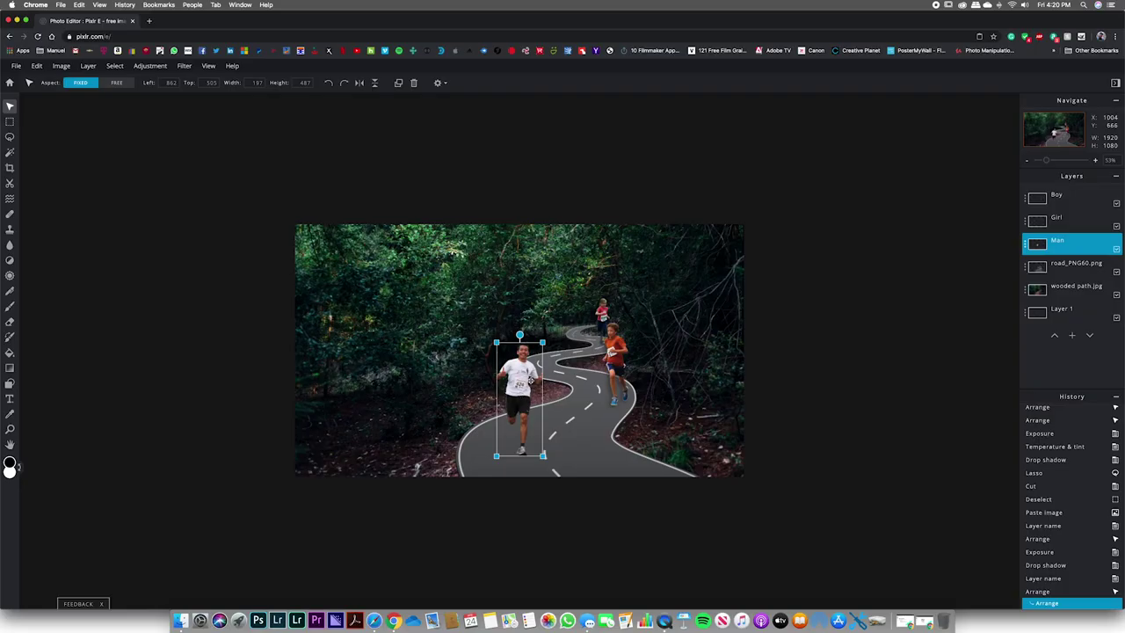
pyautogui.press('super+equal')
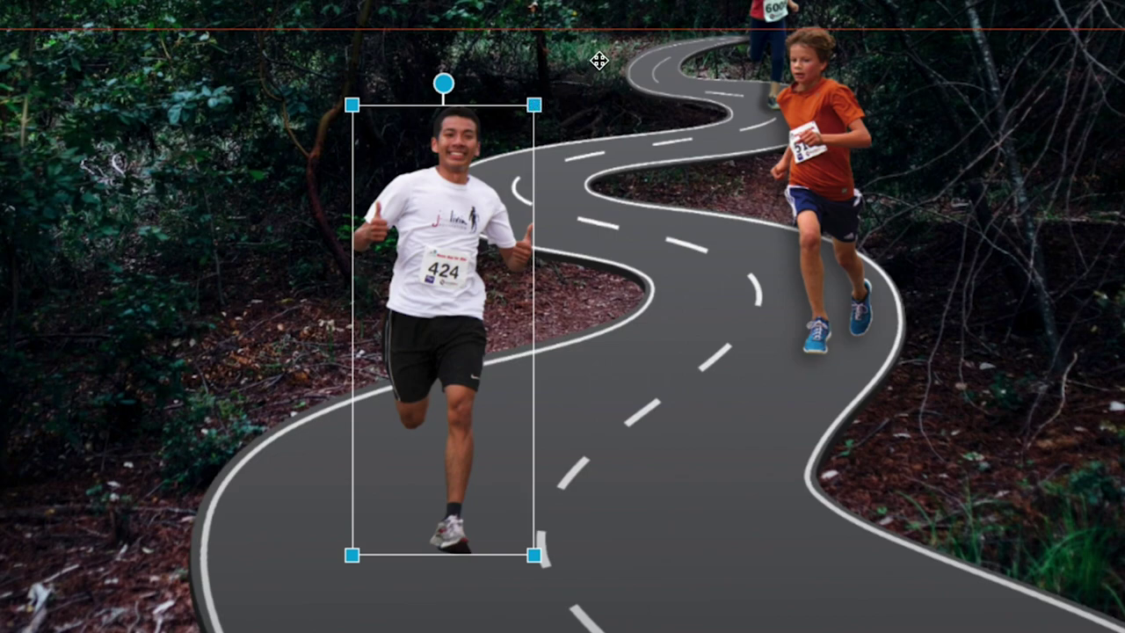
pyautogui.moveTo(531, 106); pyautogui.dragTo(591, 0)
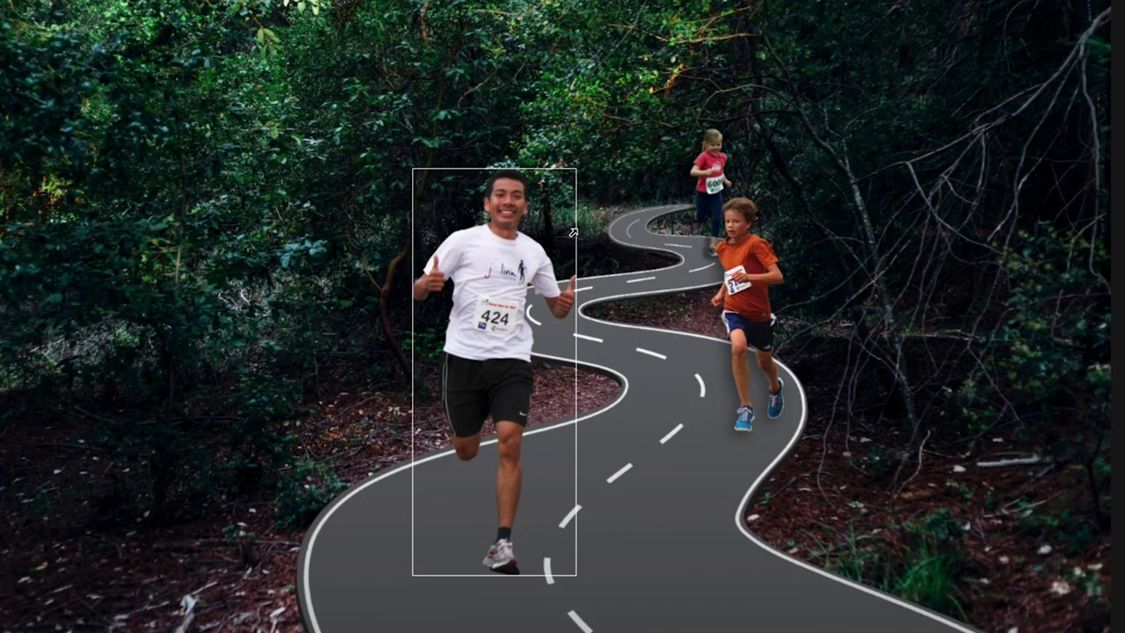
pyautogui.moveTo(571, 233); pyautogui.dragTo(586, 228)
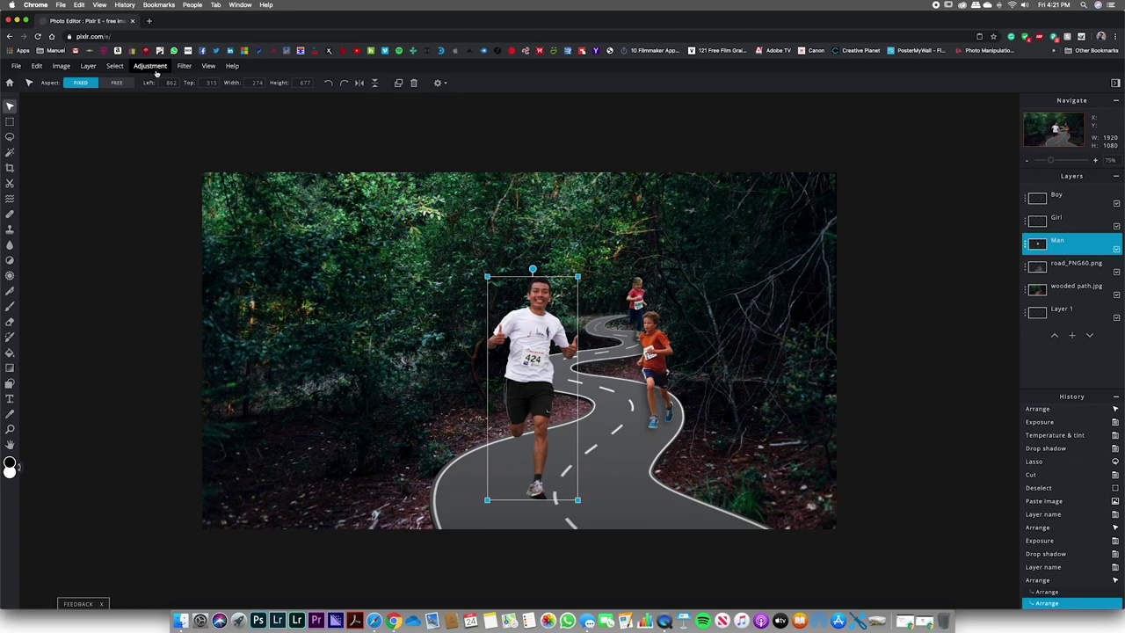
# Cool the man's colours by applying a temperature of -20
pyautogui.click(156, 69)
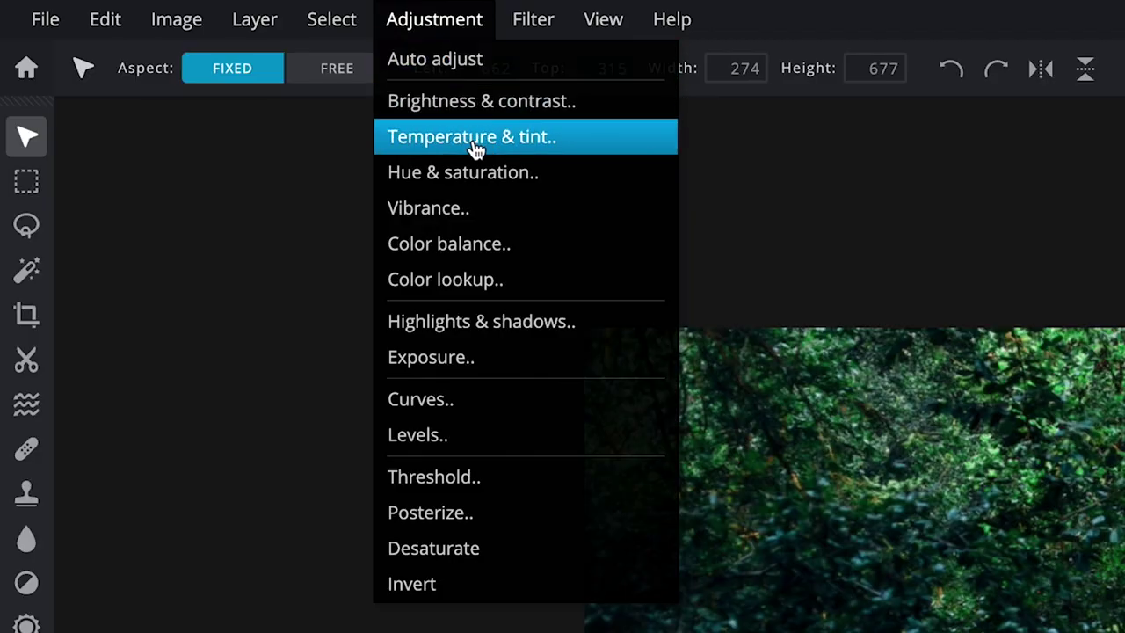
pyautogui.click(474, 138)
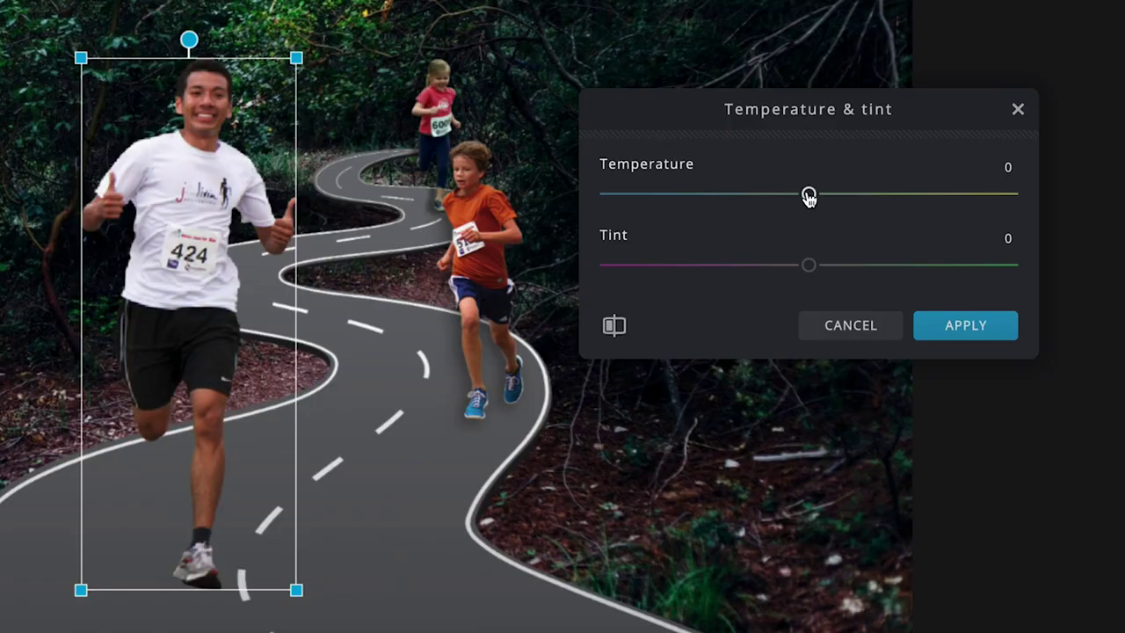
pyautogui.moveTo(808, 196); pyautogui.dragTo(770, 197)
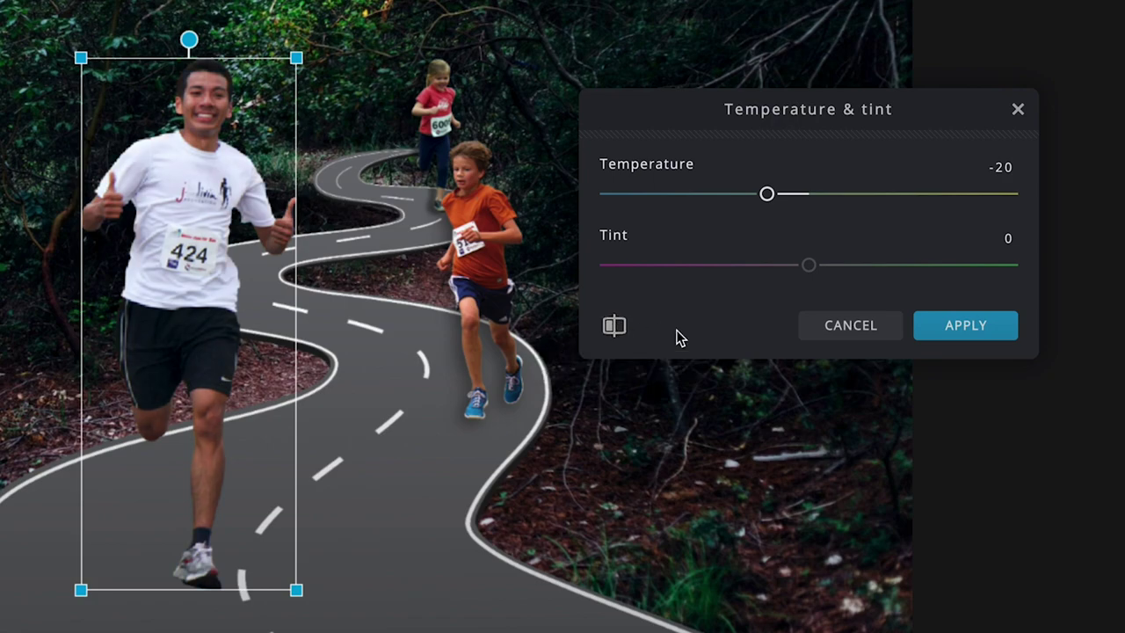
pyautogui.click(942, 326)
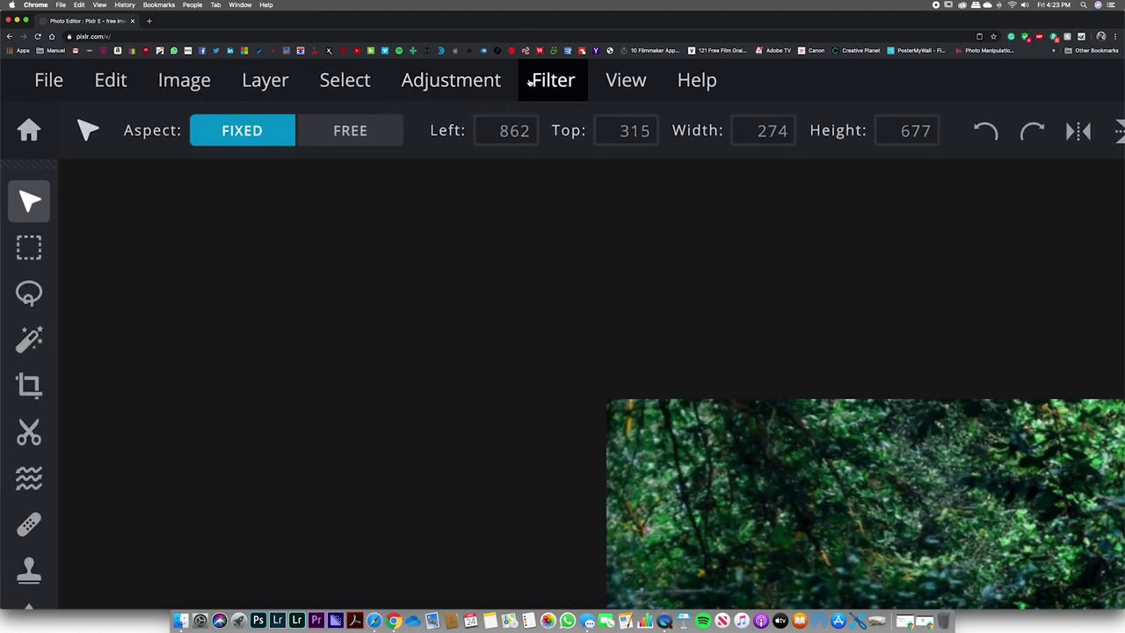
# Give the man a drop shadow with a 19 px blur, 3 px X offset and 18 px Y offset
pyautogui.click(529, 80)
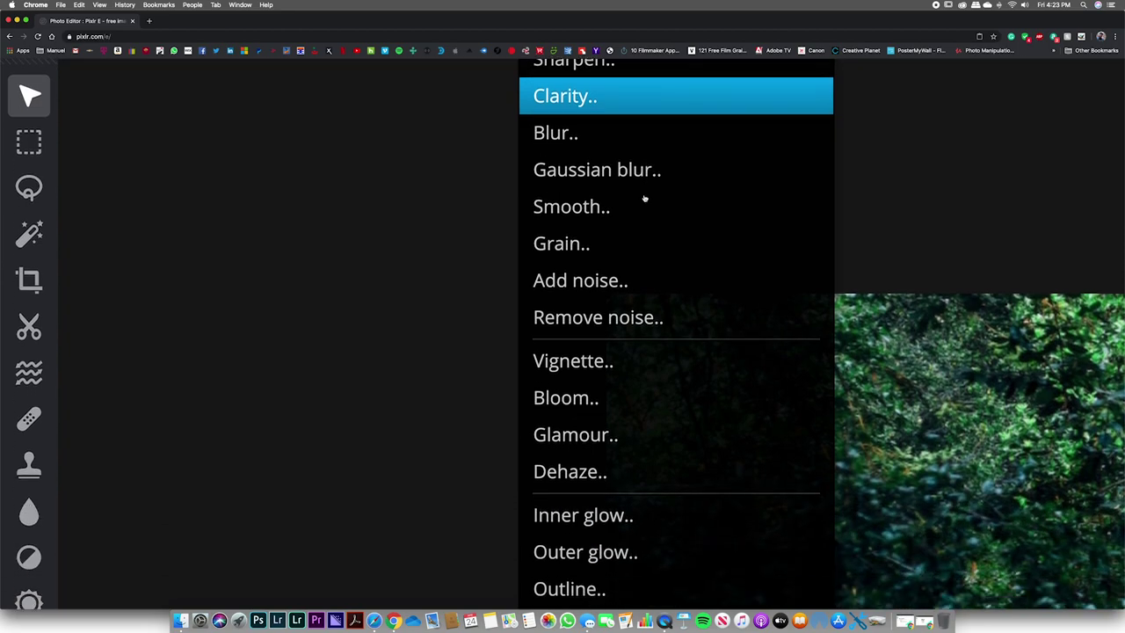
pyautogui.scroll(-3, 645, 197)
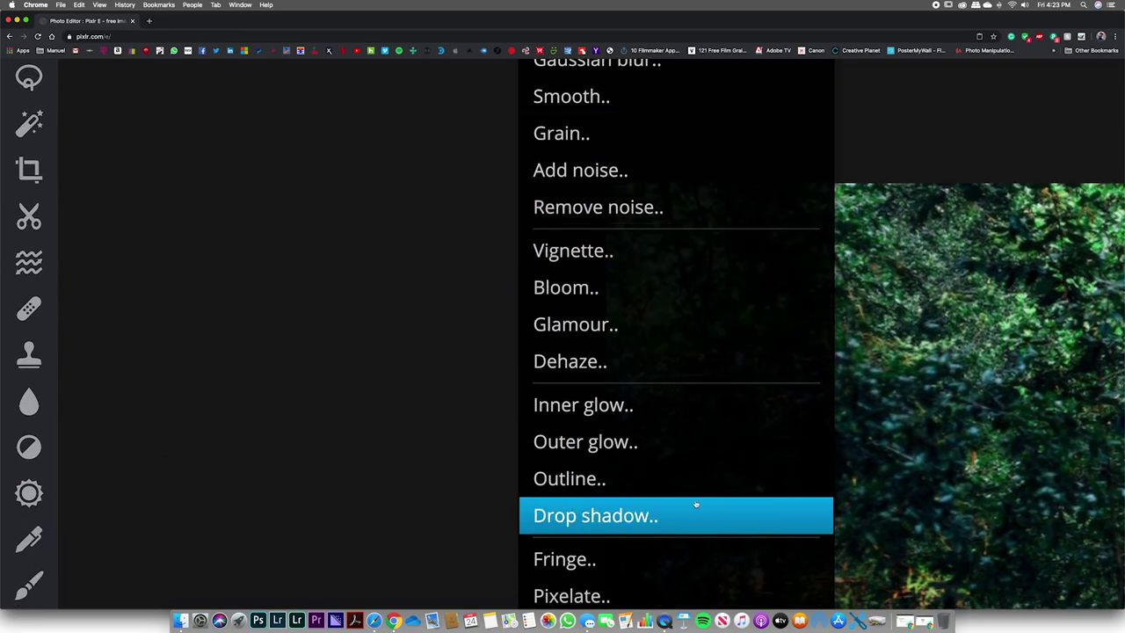
pyautogui.click(692, 508)
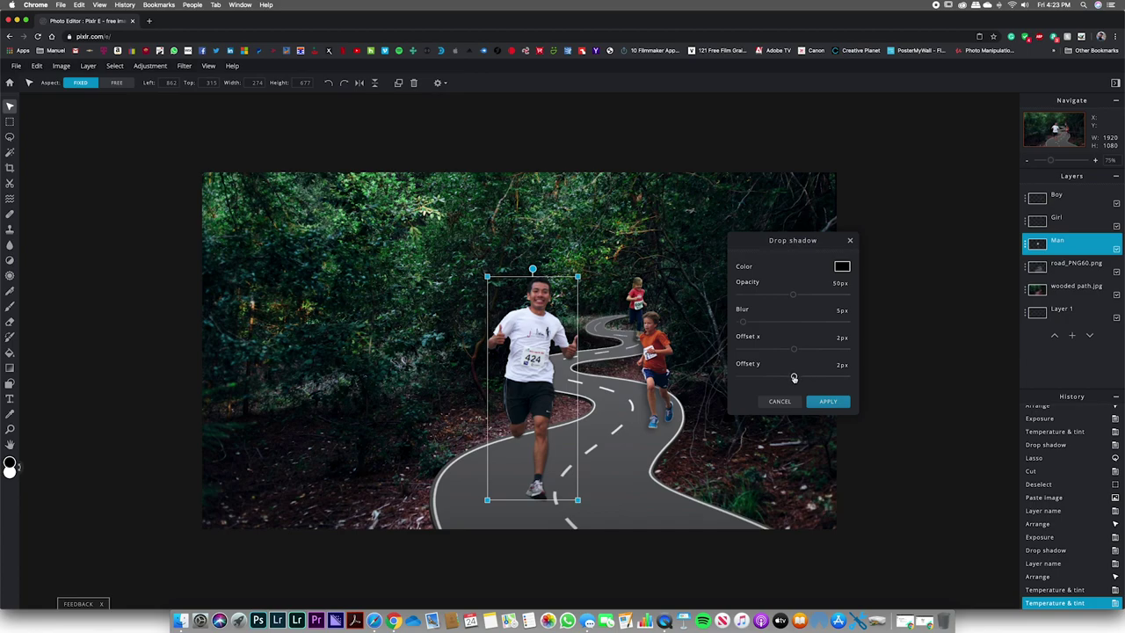
pyautogui.moveTo(793, 377); pyautogui.dragTo(803, 378)
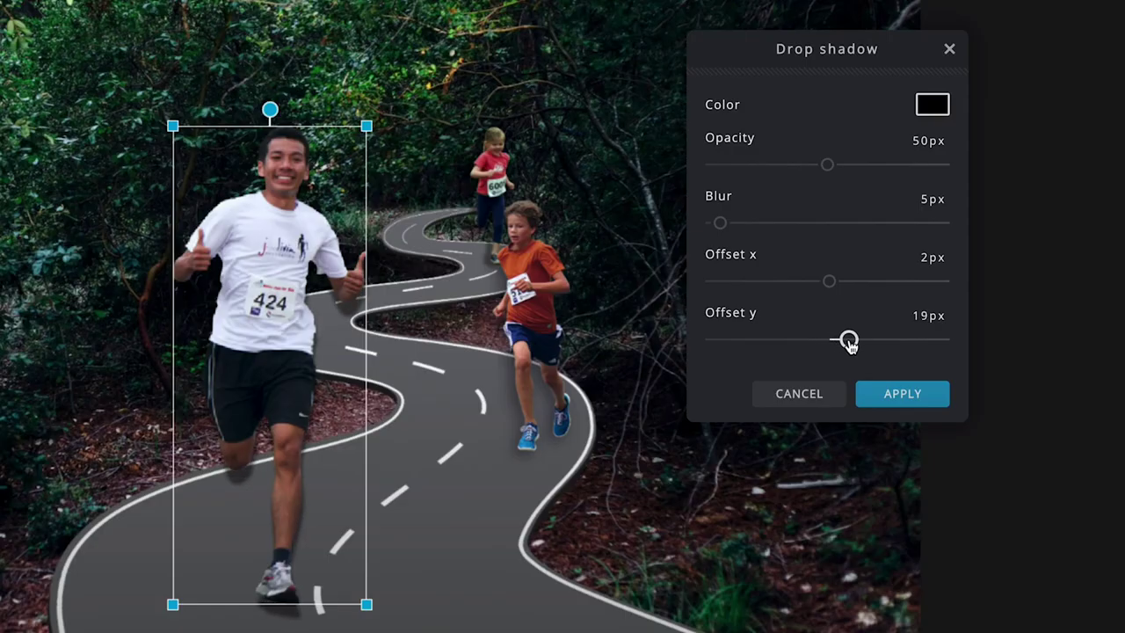
pyautogui.moveTo(848, 343); pyautogui.dragTo(847, 340)
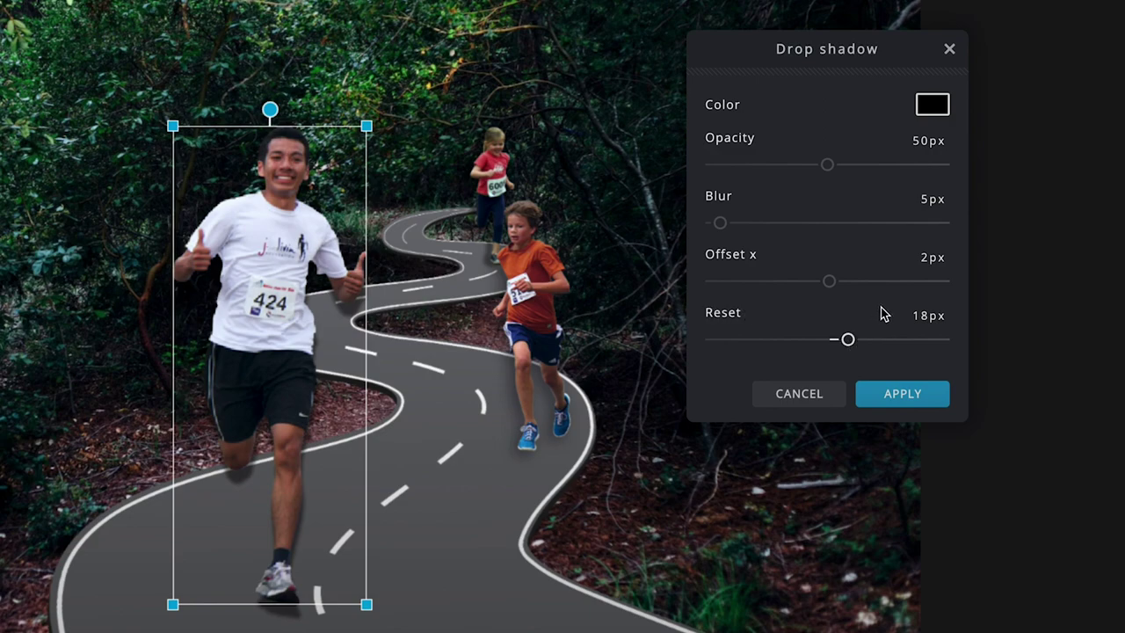
pyautogui.moveTo(828, 282); pyautogui.dragTo(832, 291)
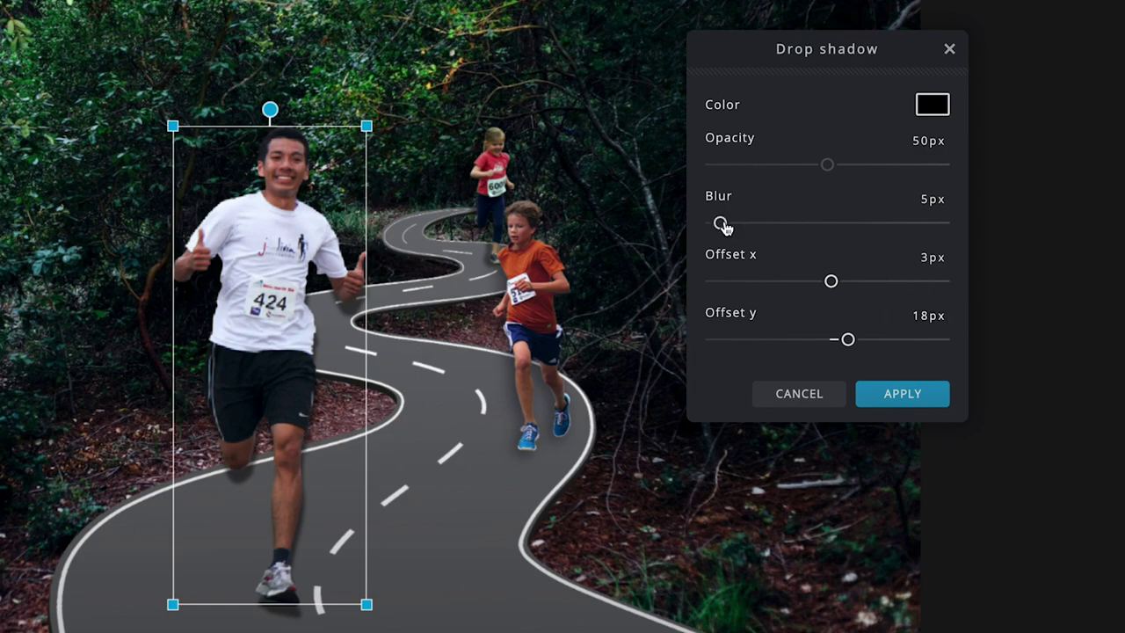
pyautogui.moveTo(722, 226); pyautogui.dragTo(742, 227)
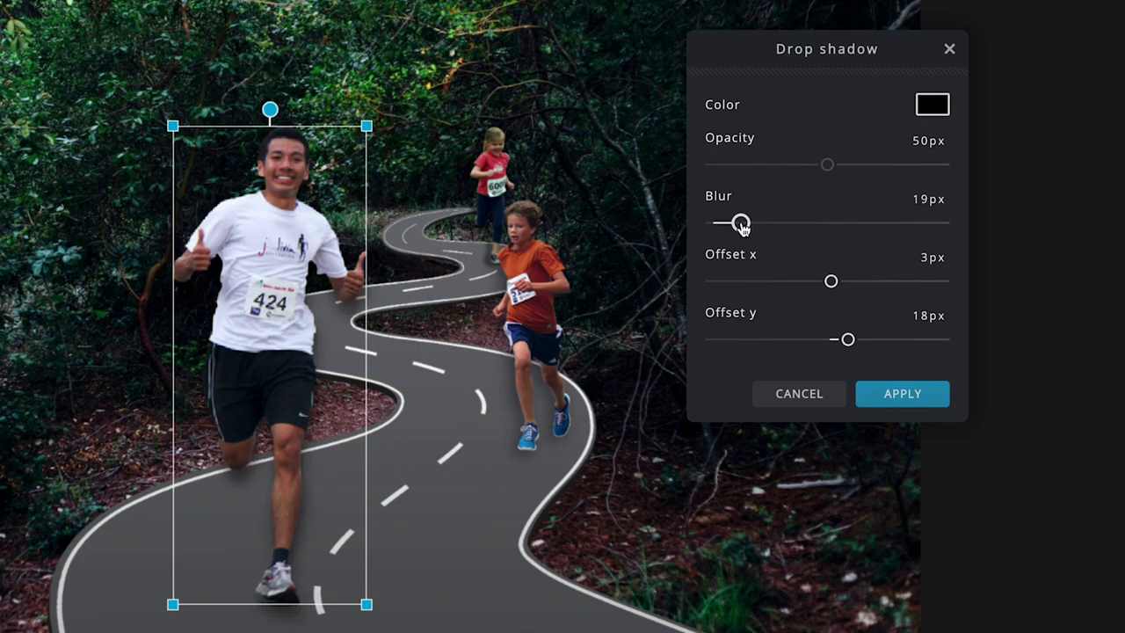
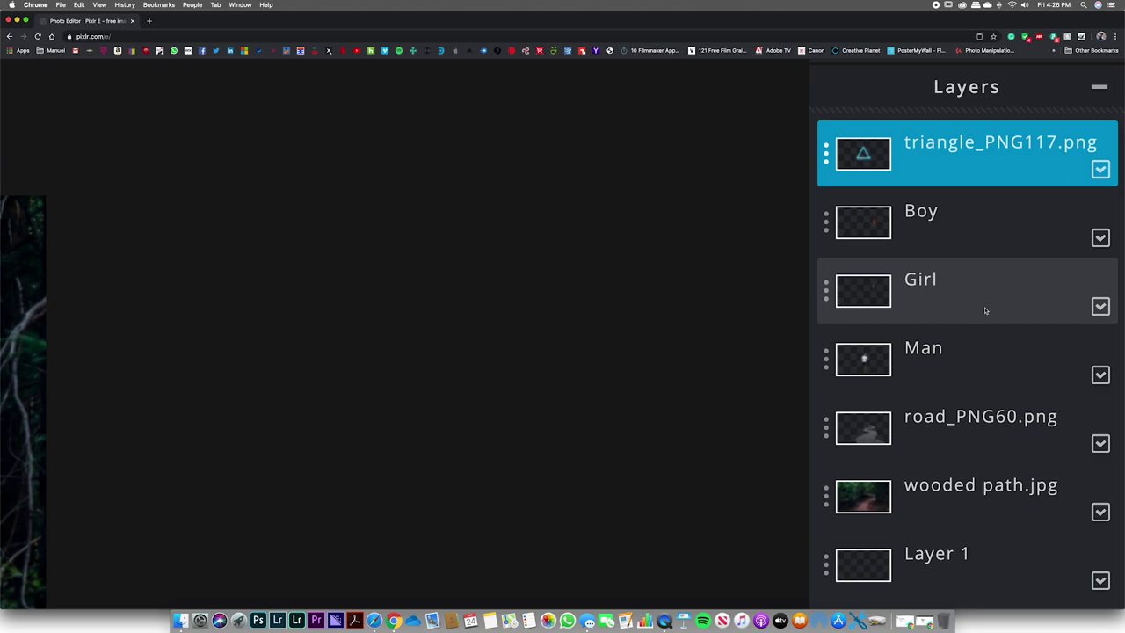
# Reorder the runner layers so Girl sits directly above the road and Boy lies between Man and Girl
pyautogui.click(956, 479)
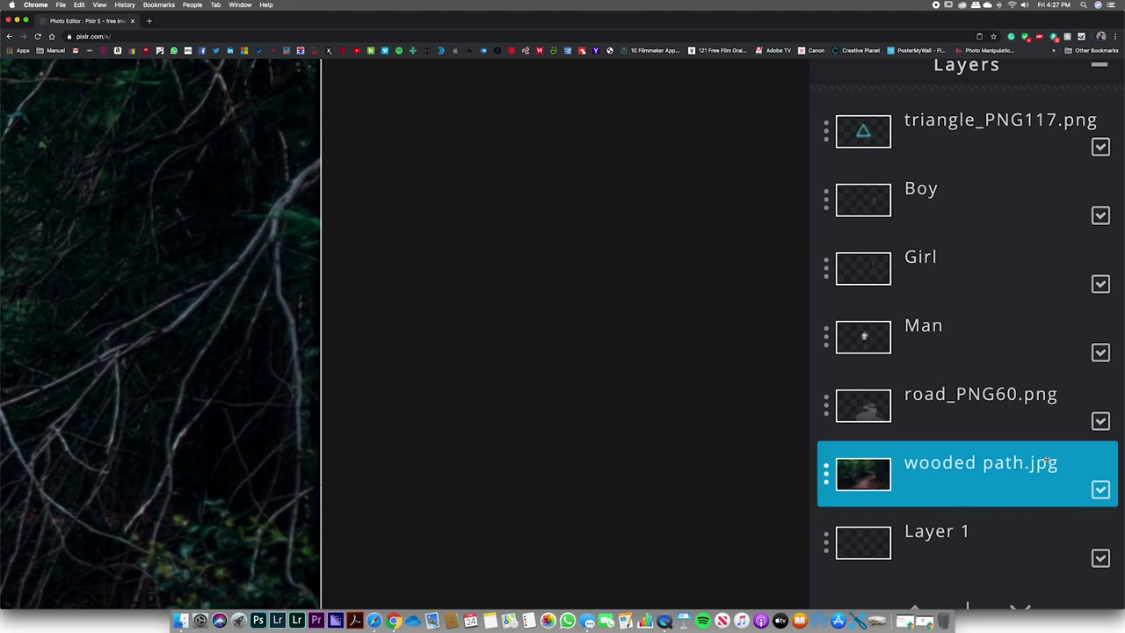
pyautogui.click(952, 420)
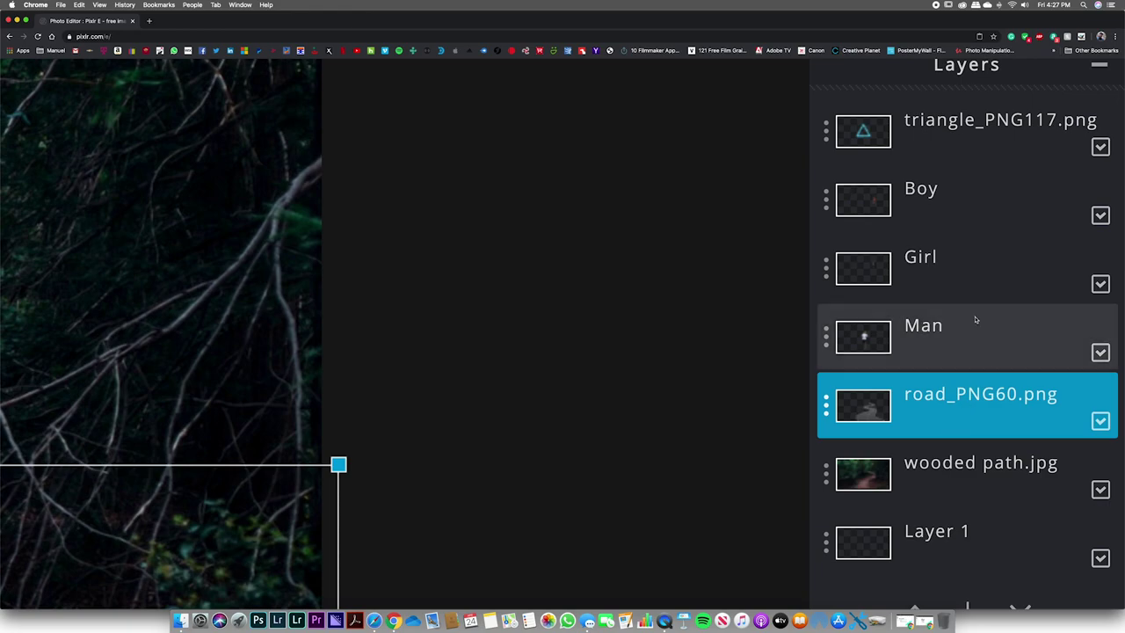
pyautogui.click(1005, 276)
pyautogui.moveTo(997, 259); pyautogui.dragTo(996, 257)
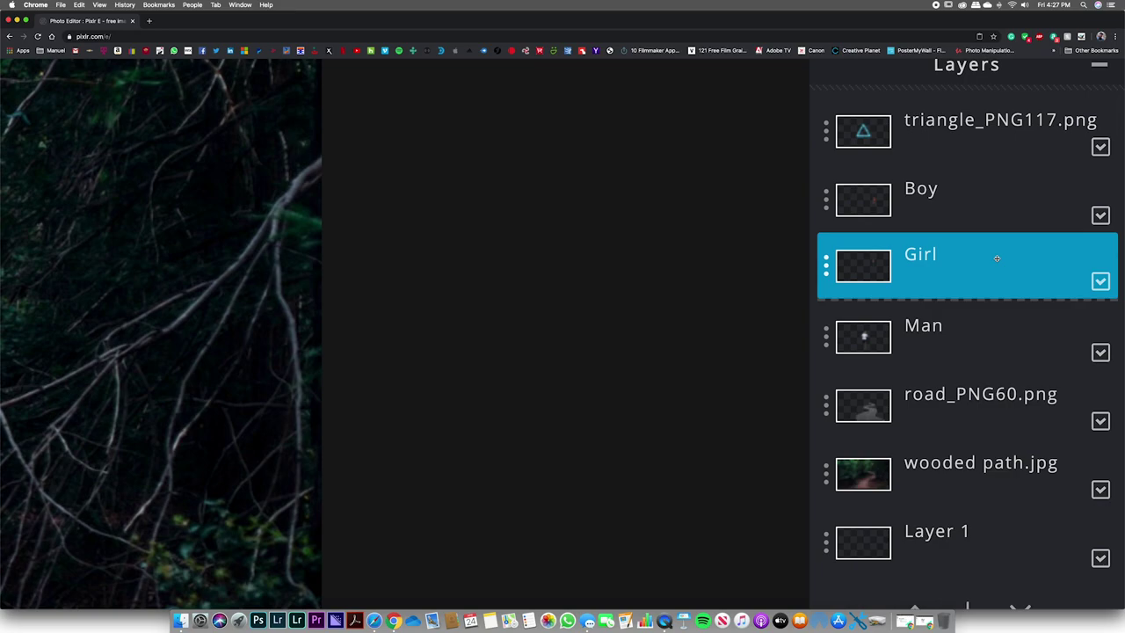
pyautogui.moveTo(996, 258); pyautogui.dragTo(995, 326)
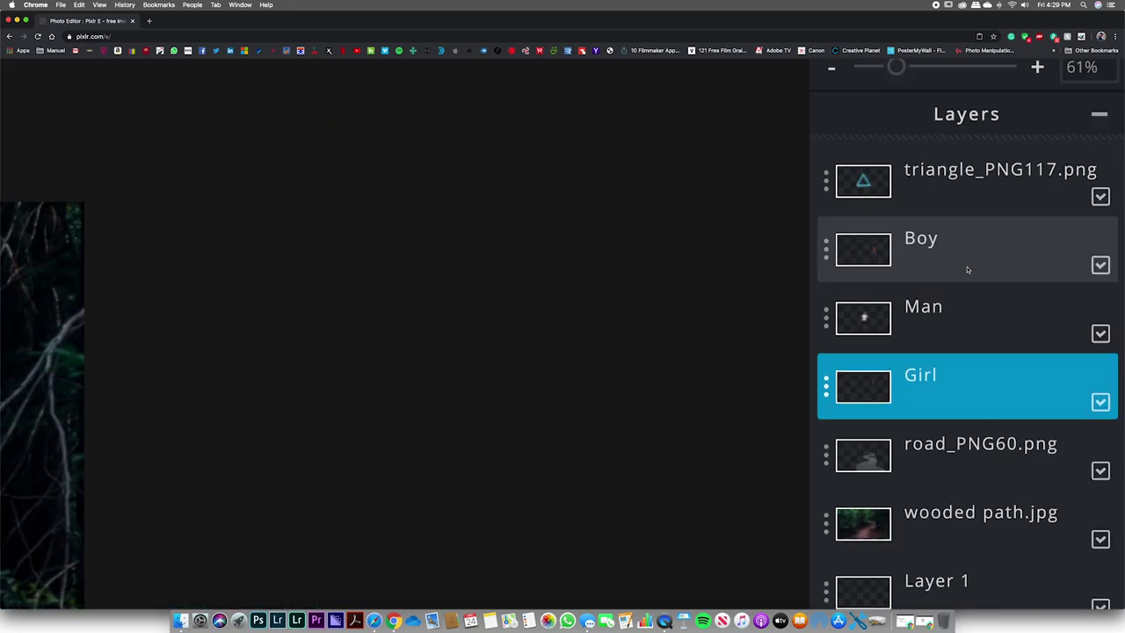
pyautogui.moveTo(969, 243); pyautogui.dragTo(974, 309)
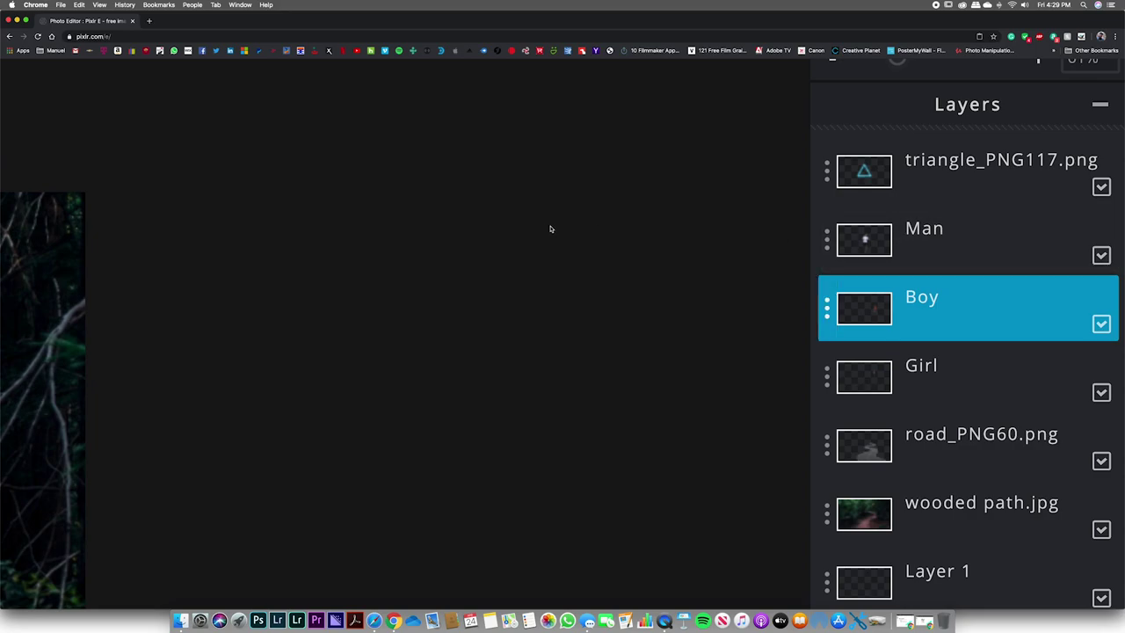
# Move the triangle_PNG117.png layer directly below the Man layer and deselect it
pyautogui.scroll(-5, 734, 252)
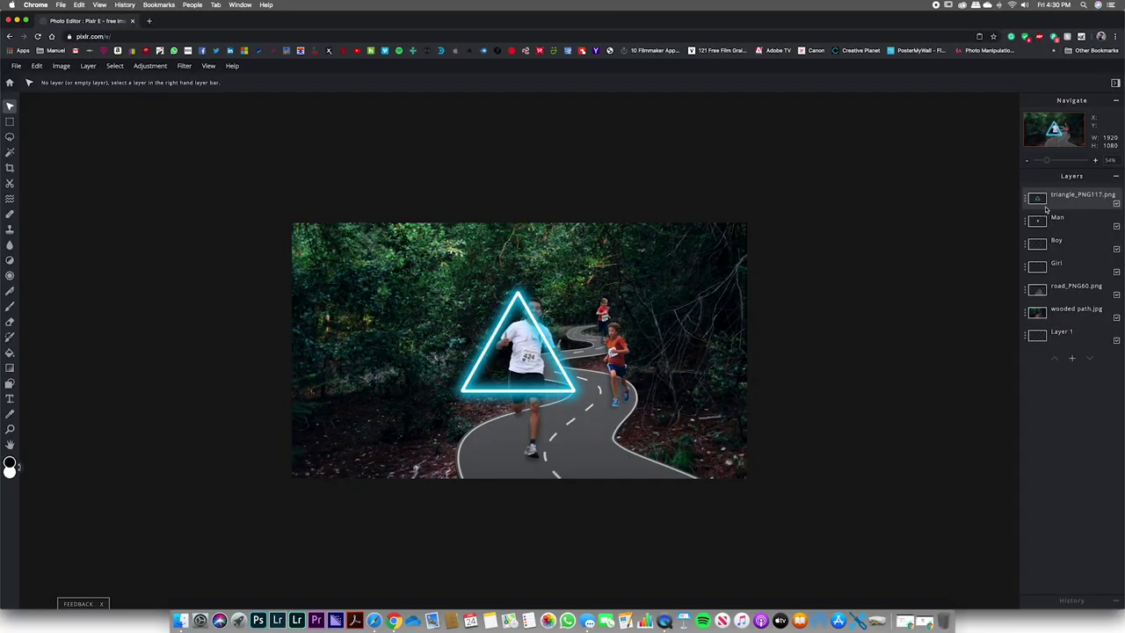
pyautogui.scroll(5, 1045, 211)
pyautogui.scroll(2, 1044, 213)
pyautogui.click(1024, 343)
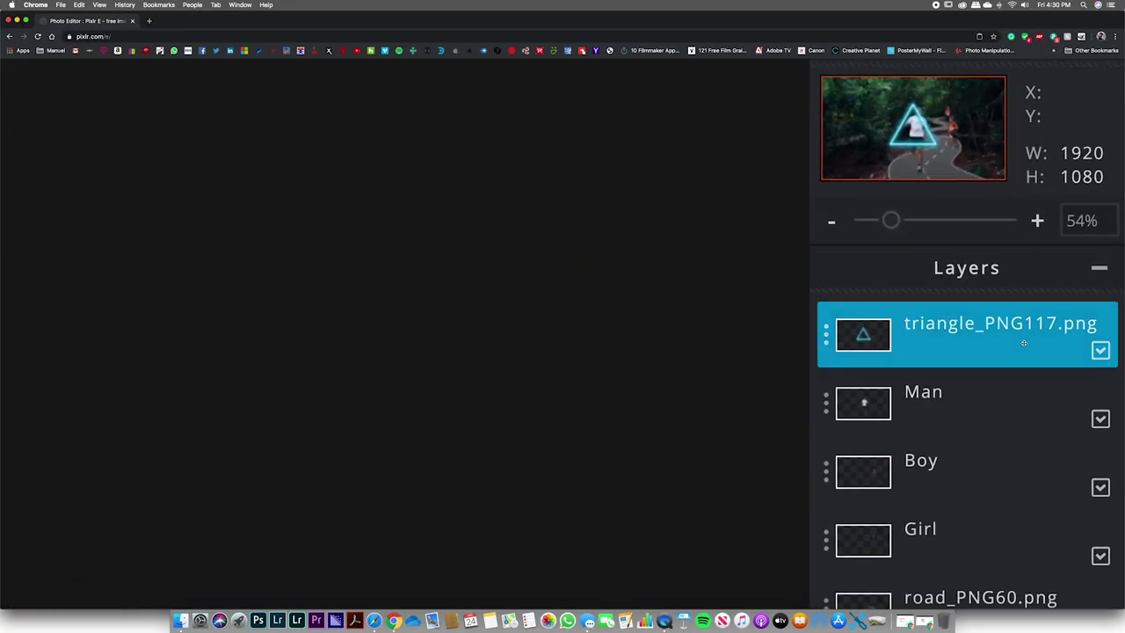
pyautogui.moveTo(1016, 344); pyautogui.dragTo(1011, 418)
pyautogui.scroll(-3, 1011, 418)
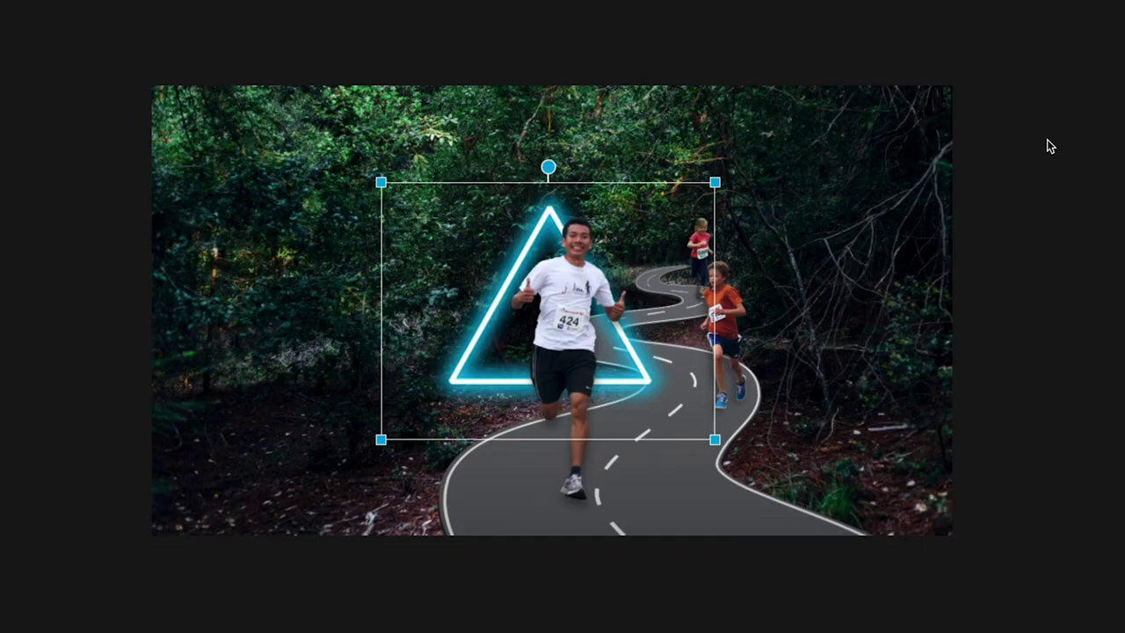
pyautogui.click(599, 299)
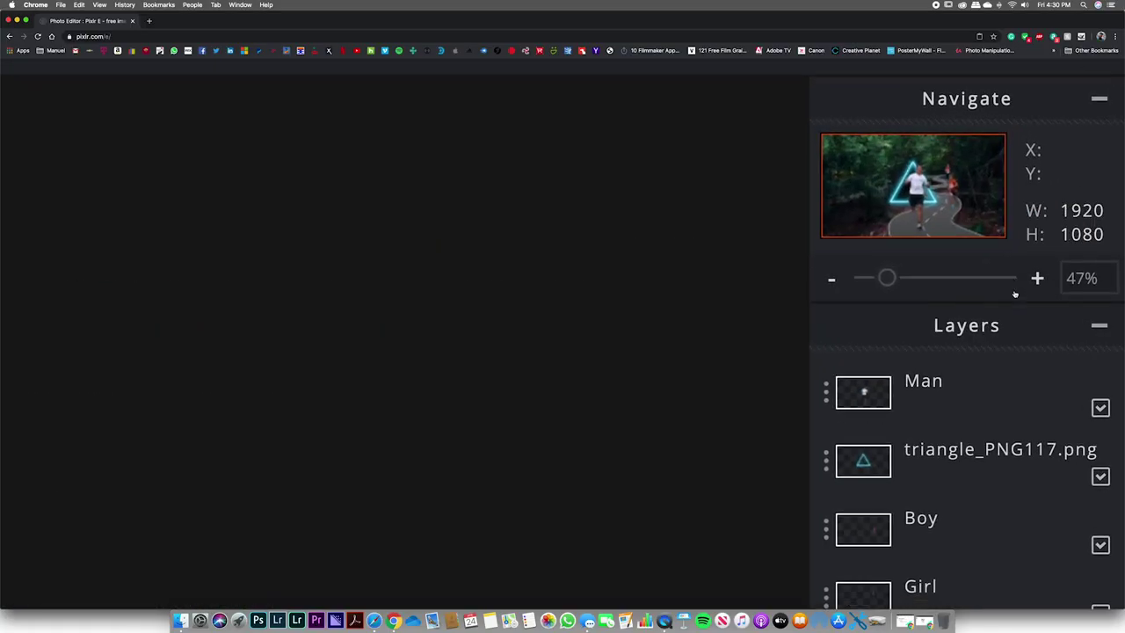
# Centre the neon triangle behind the man's upper body, enlarge it to about 842 px wide and deselect it
pyautogui.scroll(-4, 1015, 294)
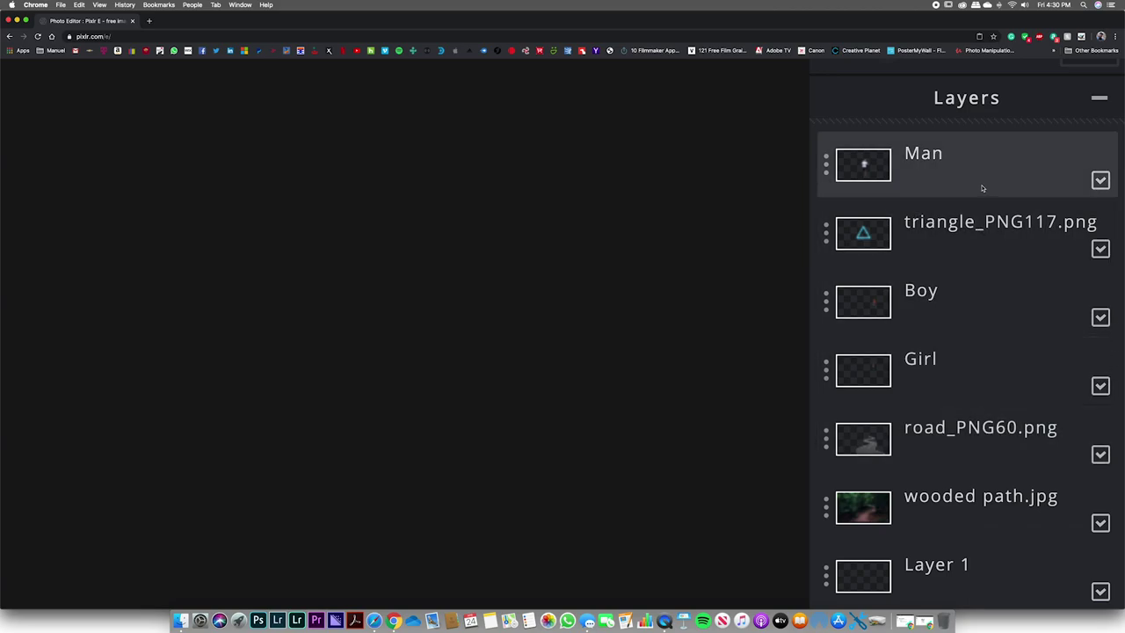
pyautogui.click(994, 158)
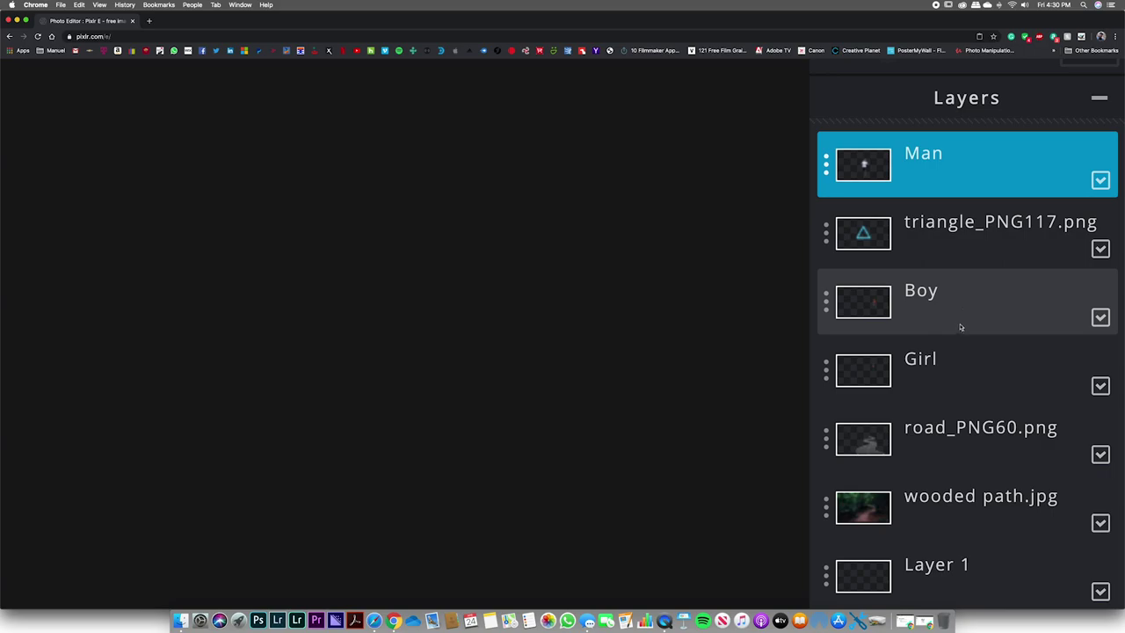
pyautogui.press('super+0')
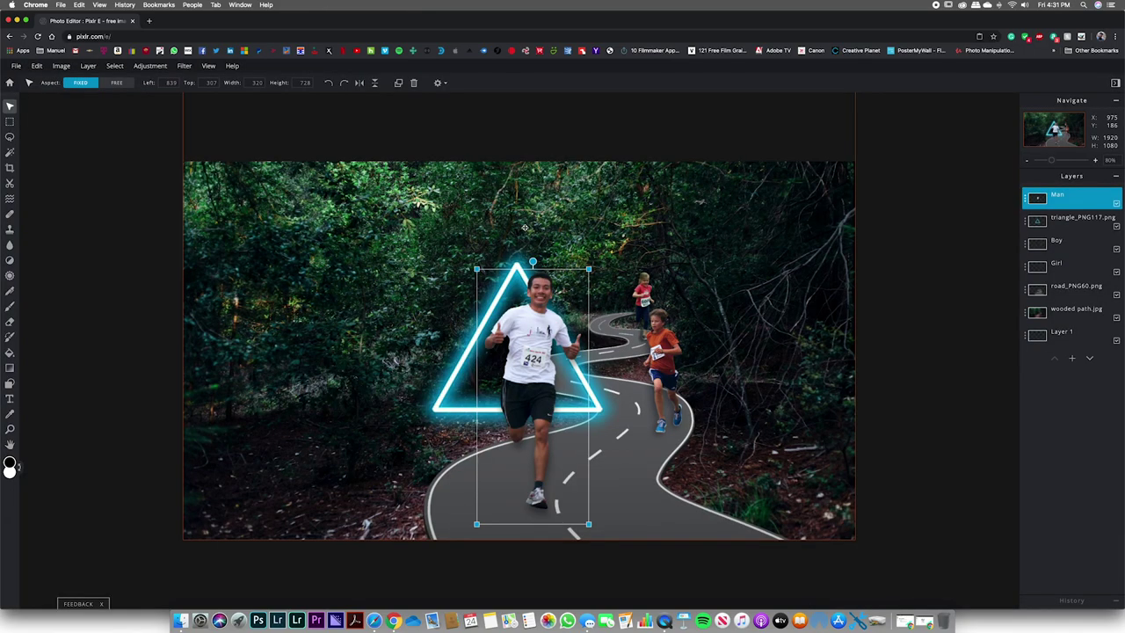
pyautogui.click(1078, 228)
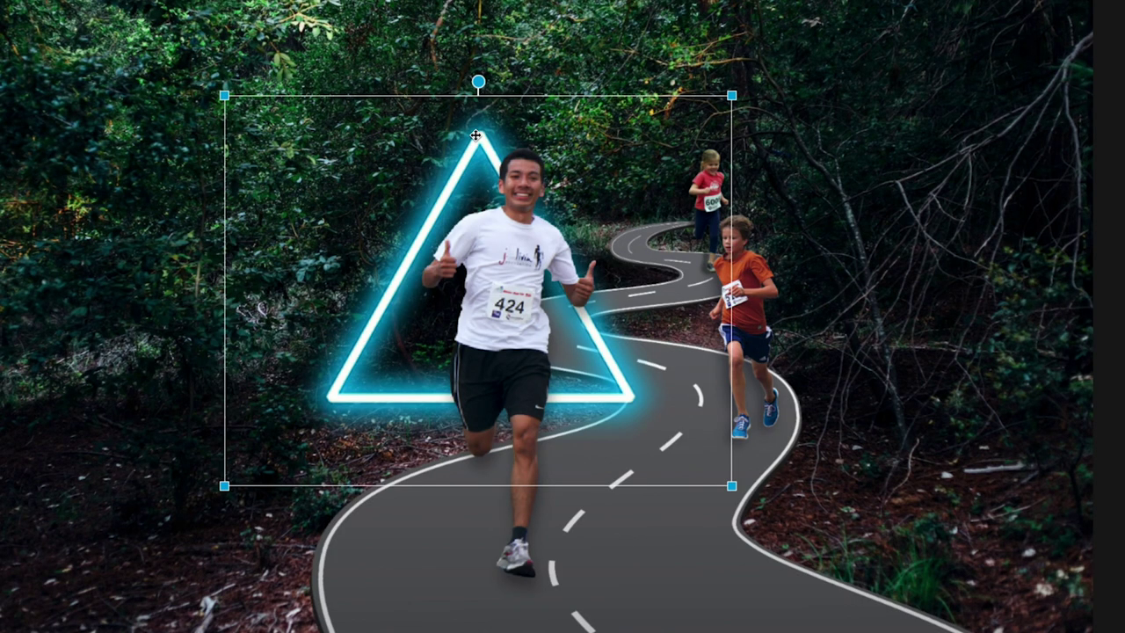
pyautogui.moveTo(476, 134); pyautogui.dragTo(503, 85)
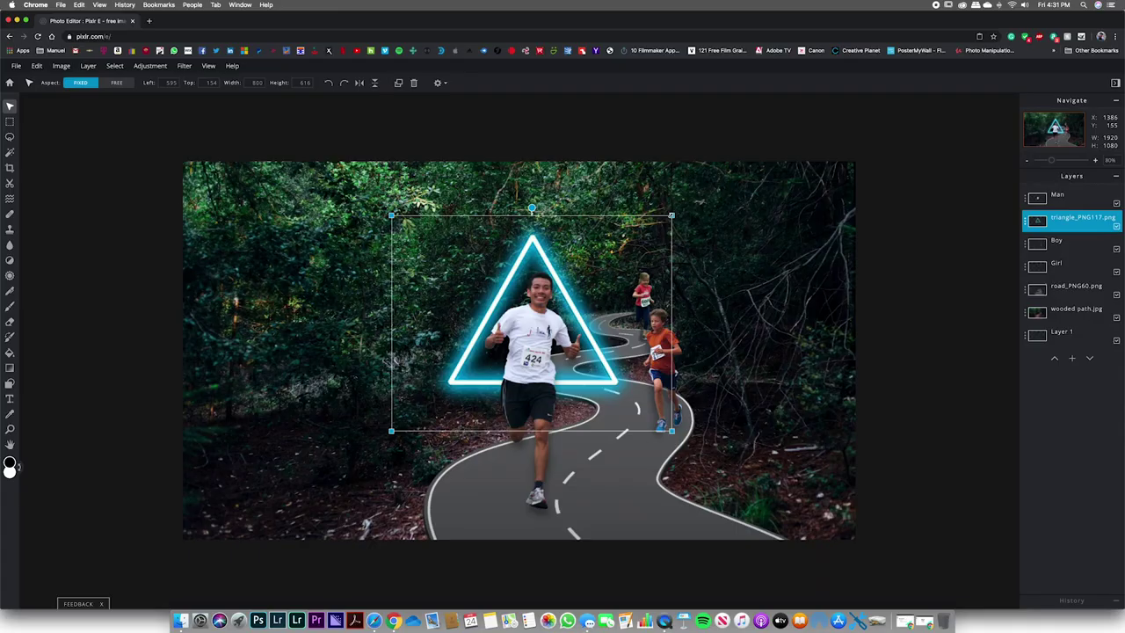
pyautogui.moveTo(672, 214); pyautogui.dragTo(679, 209)
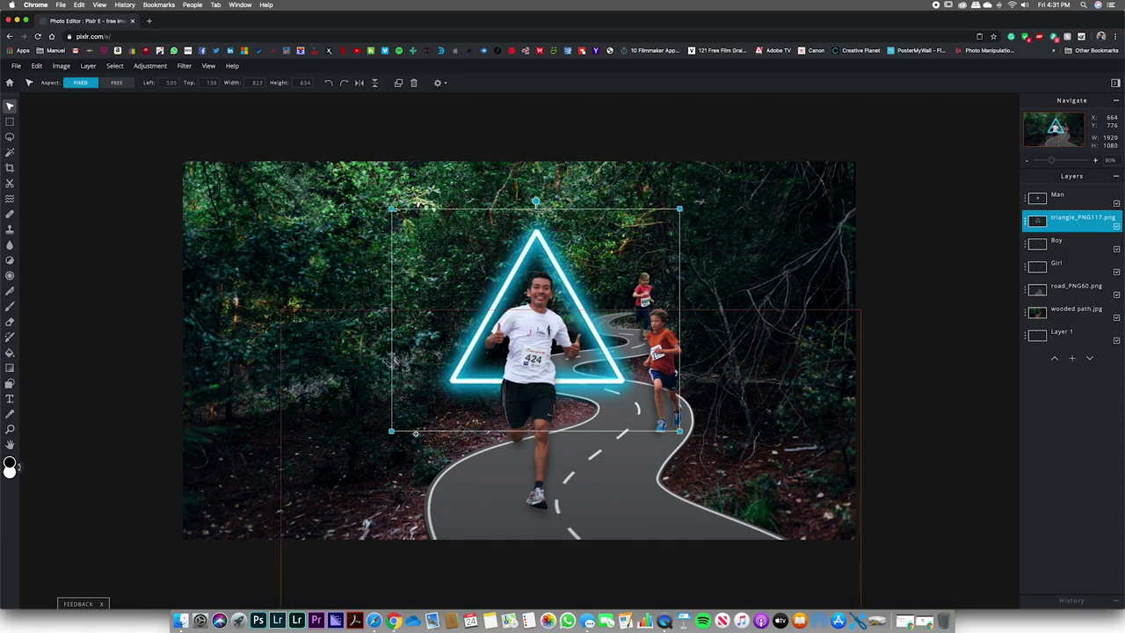
pyautogui.moveTo(391, 432); pyautogui.dragTo(384, 435)
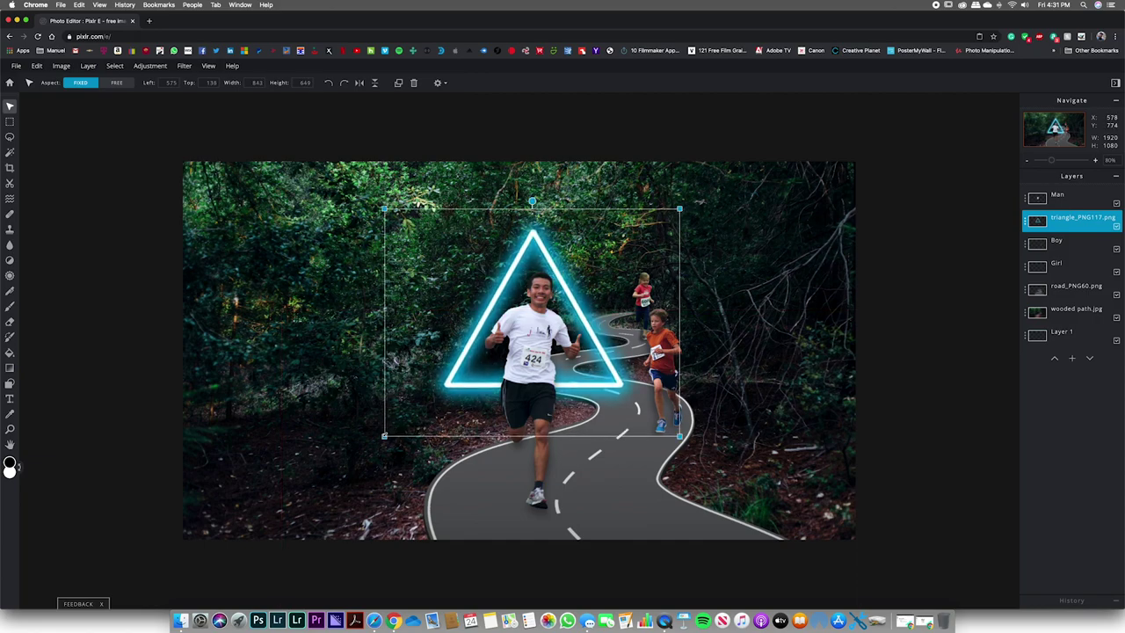
pyautogui.click(937, 350)
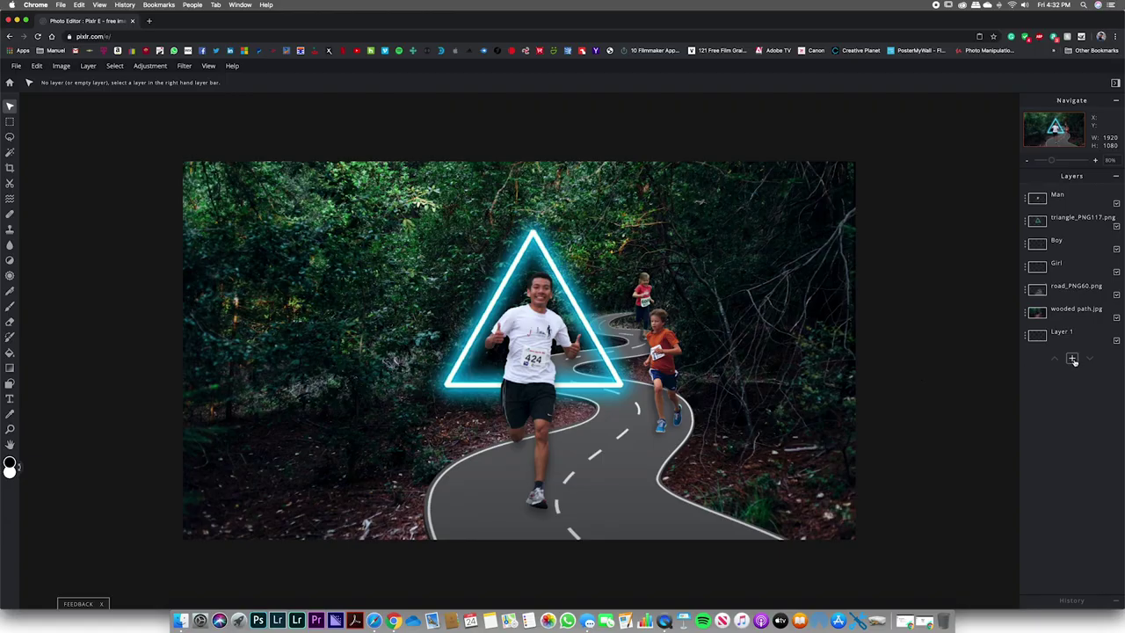
# Add wait.png from the Materials folder as a new image layer
pyautogui.click(1071, 358)
pyautogui.click(804, 334)
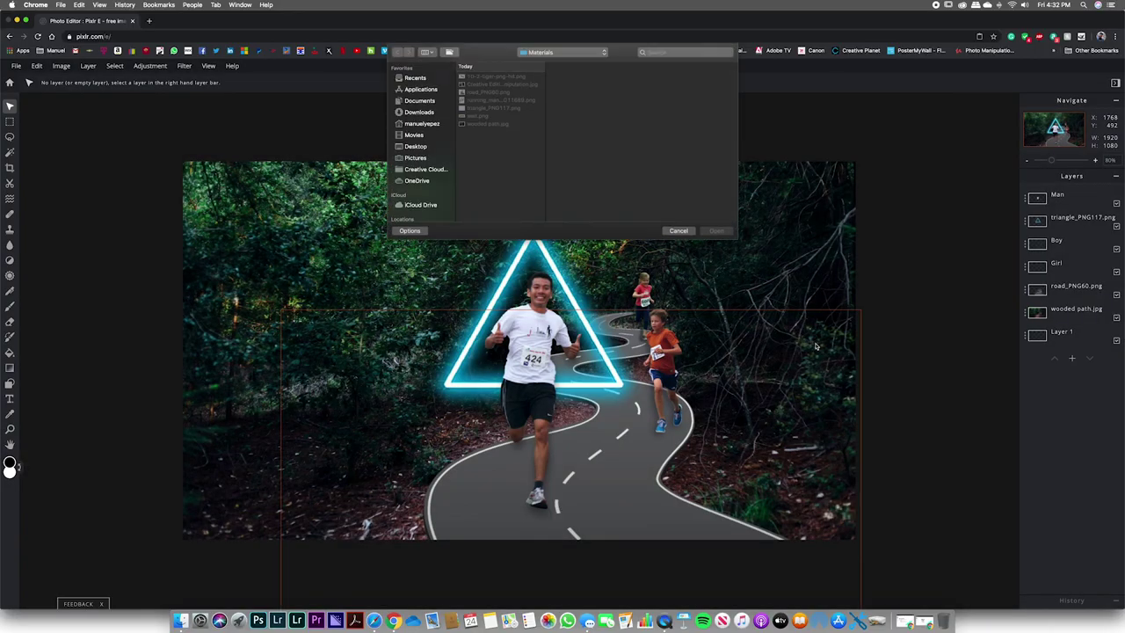
pyautogui.click(479, 118)
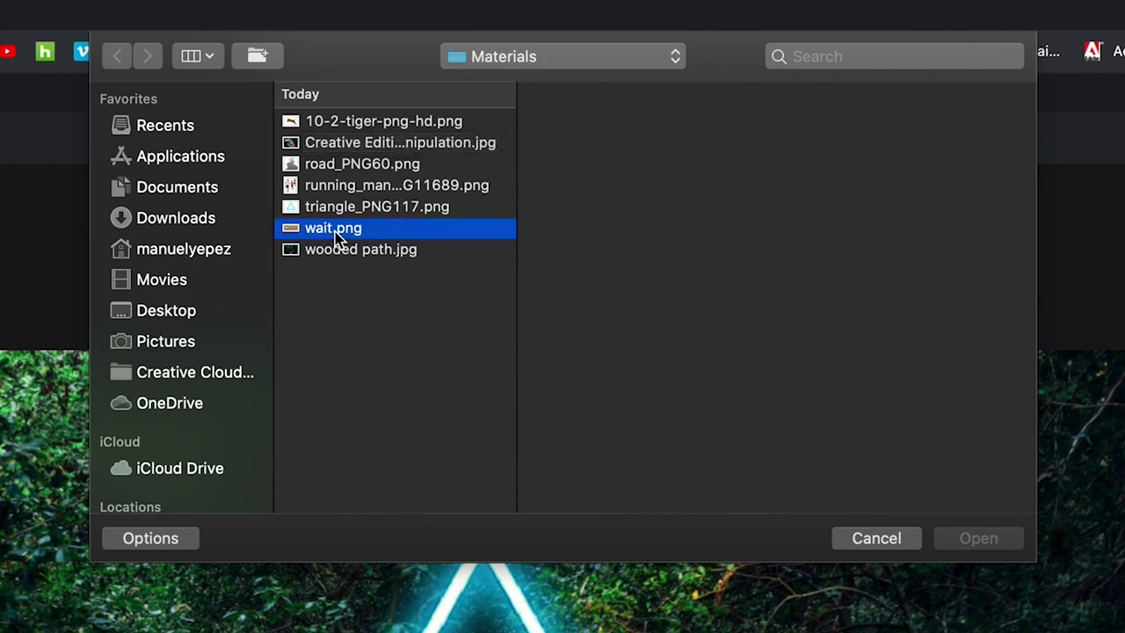
pyautogui.click(991, 537)
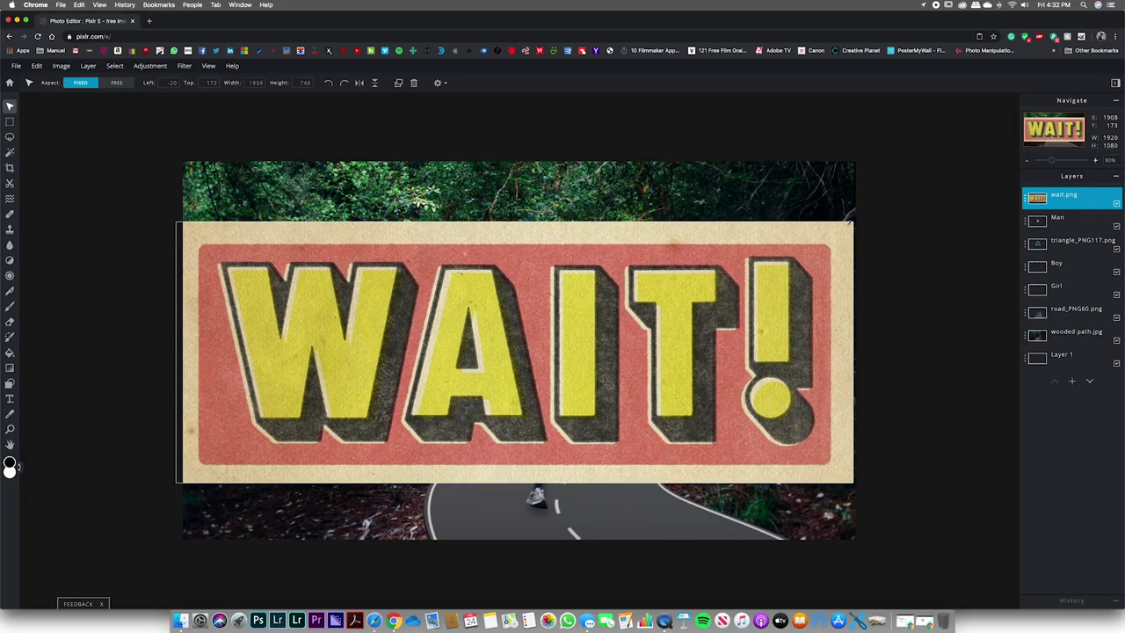
# Scale the WAIT! sign to 684 x 264, place it in the picture's upper-left corner and tilt it slightly counterclockwise
pyautogui.moveTo(728, 201); pyautogui.dragTo(267, 332)
pyautogui.moveTo(668, 272); pyautogui.dragTo(414, 328)
pyautogui.scroll(-1, 413, 328)
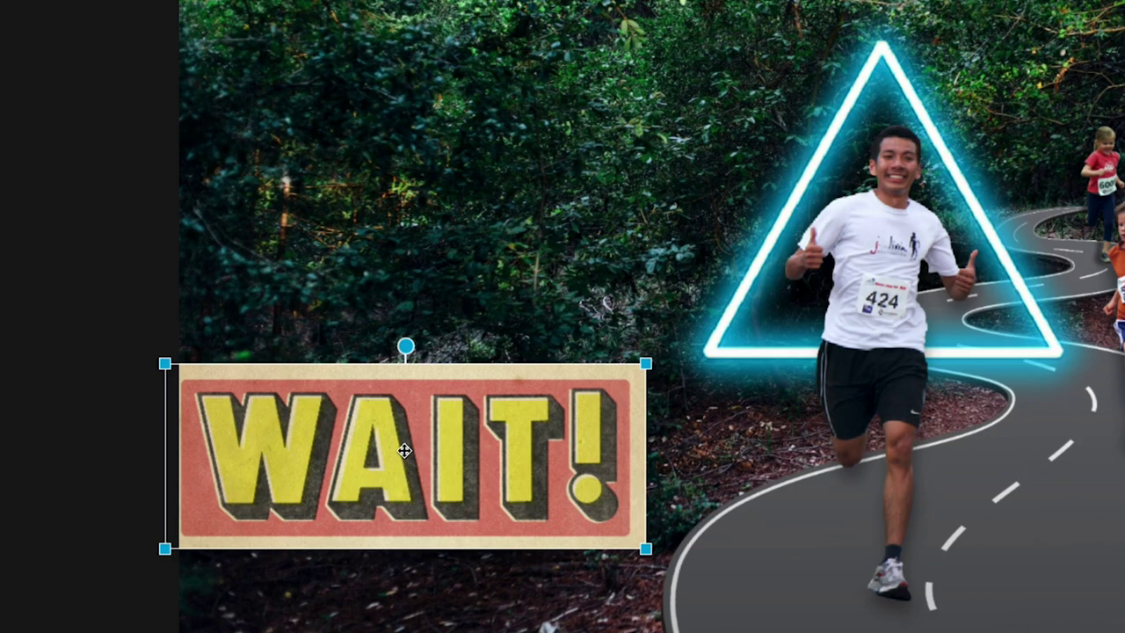
pyautogui.moveTo(407, 450); pyautogui.dragTo(630, 221)
pyautogui.moveTo(509, 187); pyautogui.dragTo(483, 52)
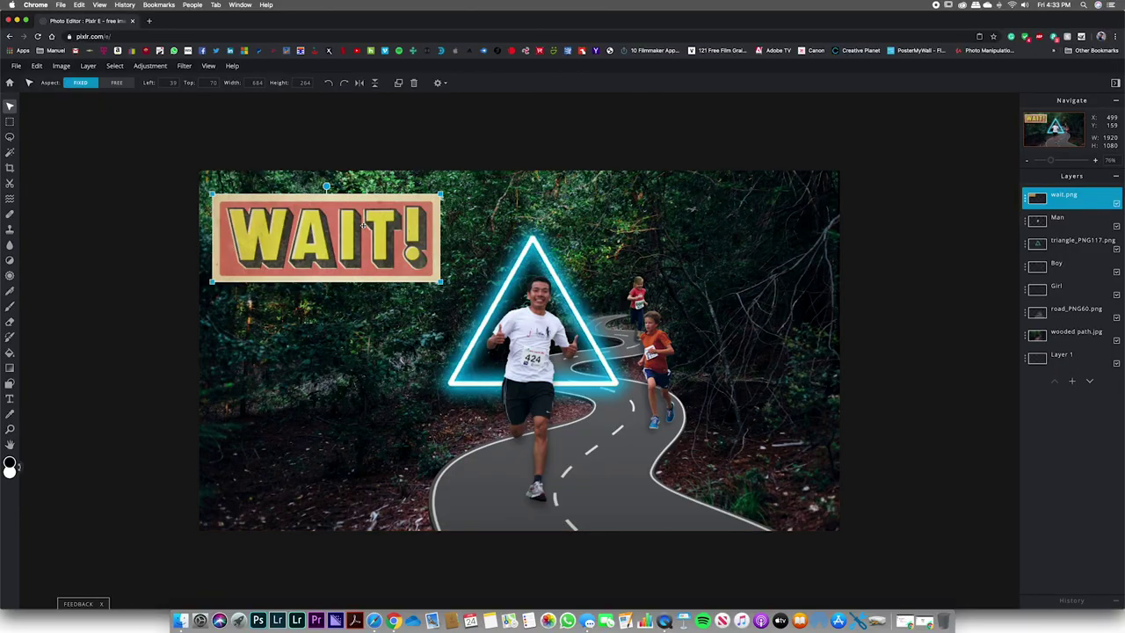
pyautogui.moveTo(363, 225); pyautogui.dragTo(360, 231)
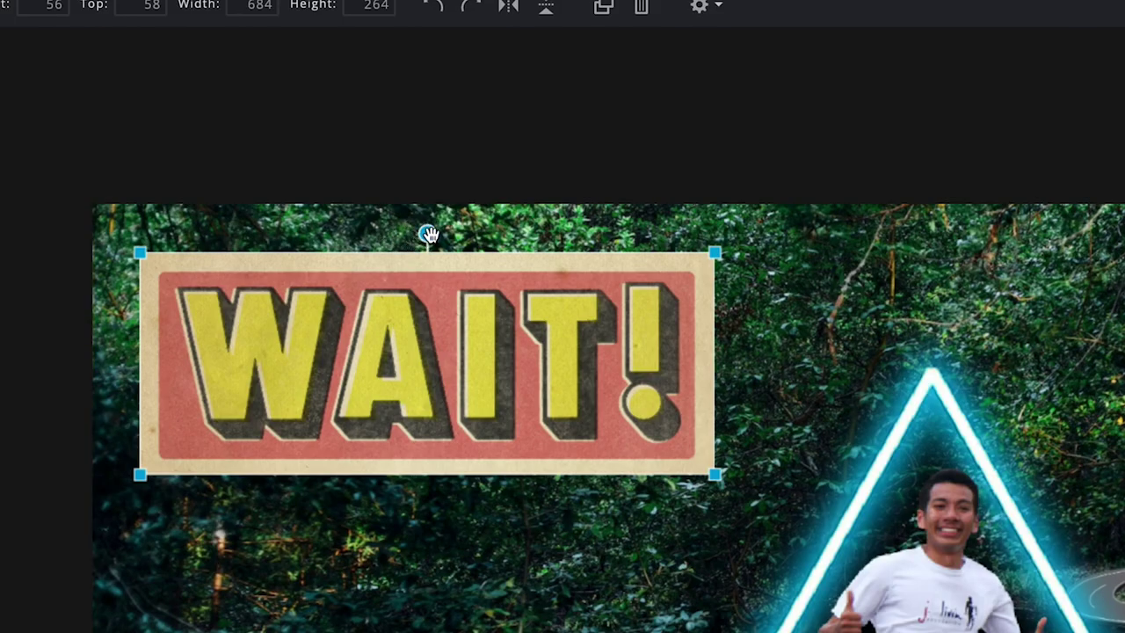
pyautogui.moveTo(428, 234)
pyautogui.mouseDown()
pyautogui.moveTo(395, 186)
pyautogui.moveTo(430, 208)
pyautogui.moveTo(447, 240)
pyautogui.moveTo(437, 203)
pyautogui.moveTo(406, 170)
pyautogui.moveTo(422, 246)
pyautogui.mouseUp()
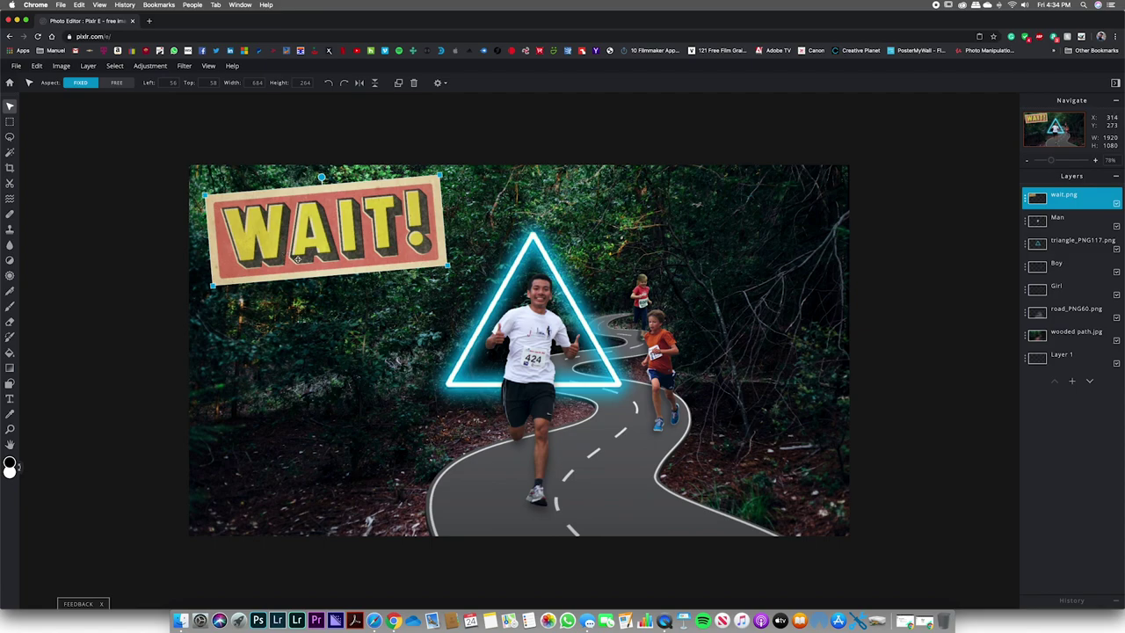
# Raise the WAIT! sign's saturation to 60 with a Hue & saturation adjustment
pyautogui.click(156, 68)
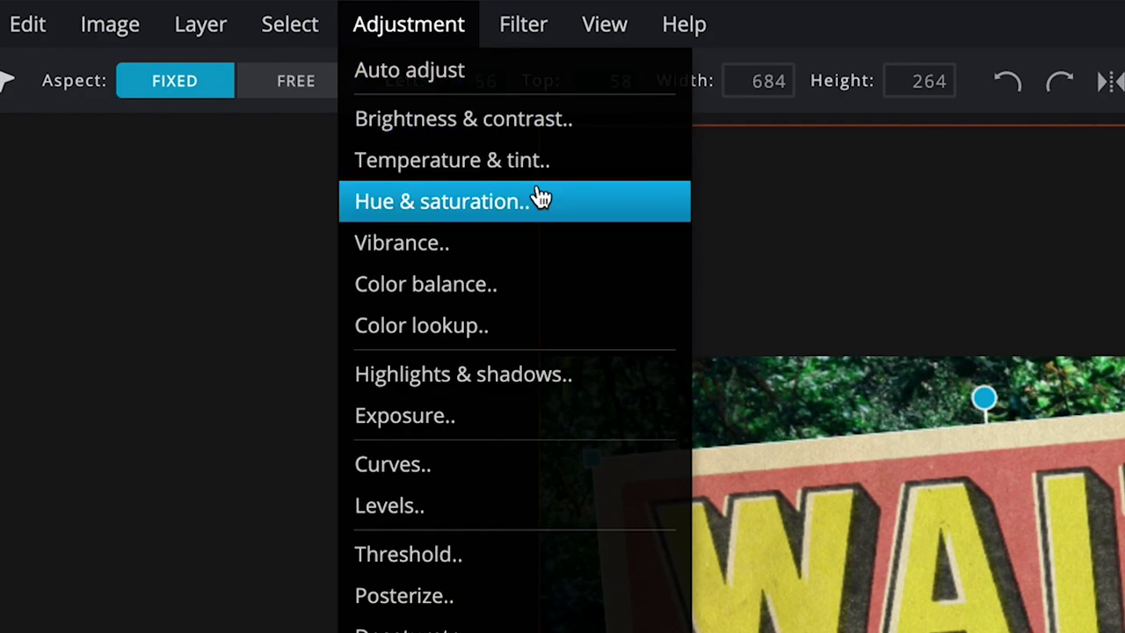
pyautogui.click(539, 200)
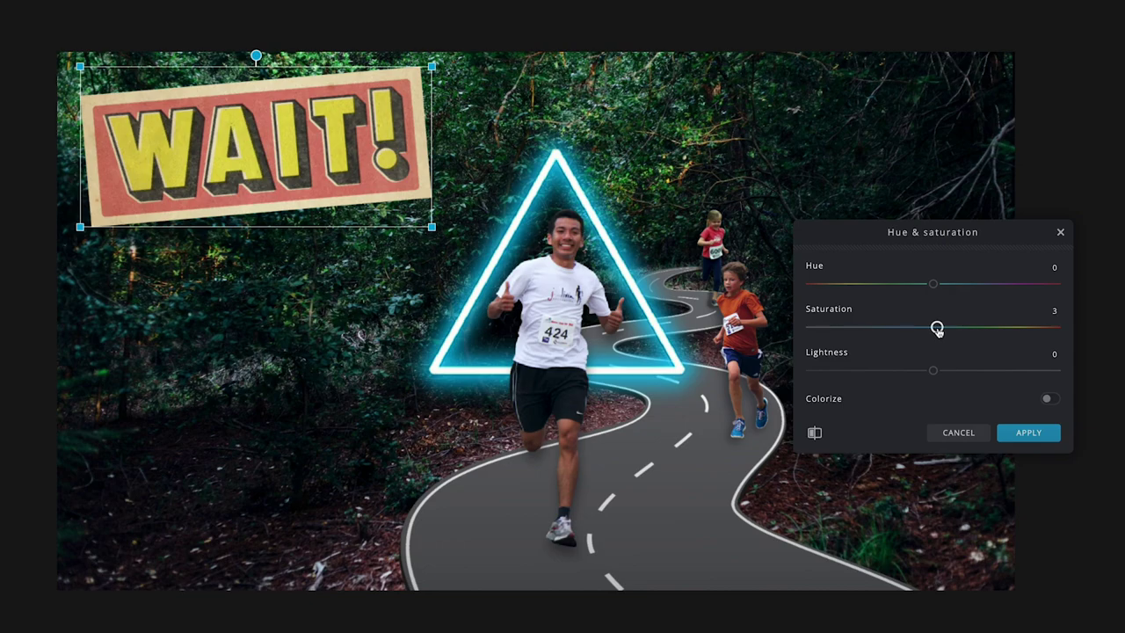
pyautogui.moveTo(793, 355); pyautogui.dragTo(834, 355)
pyautogui.moveTo(993, 328); pyautogui.dragTo(1006, 329)
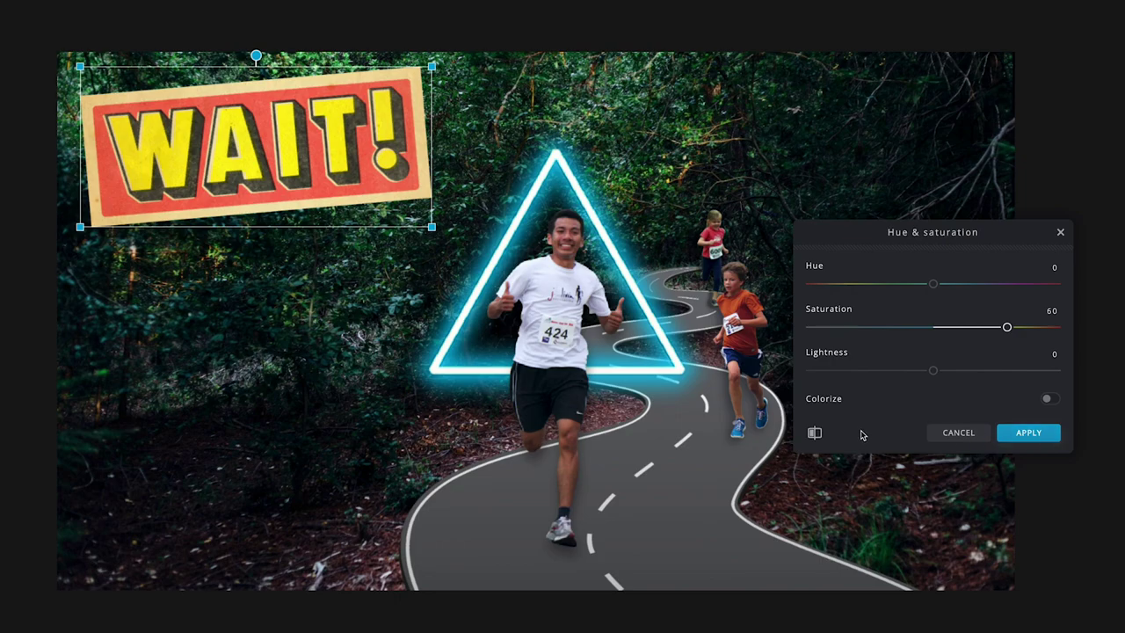
# Compare the WAIT! sign with its original colours, apply the saturation adjustment and deselect the layer
pyautogui.click(817, 434)
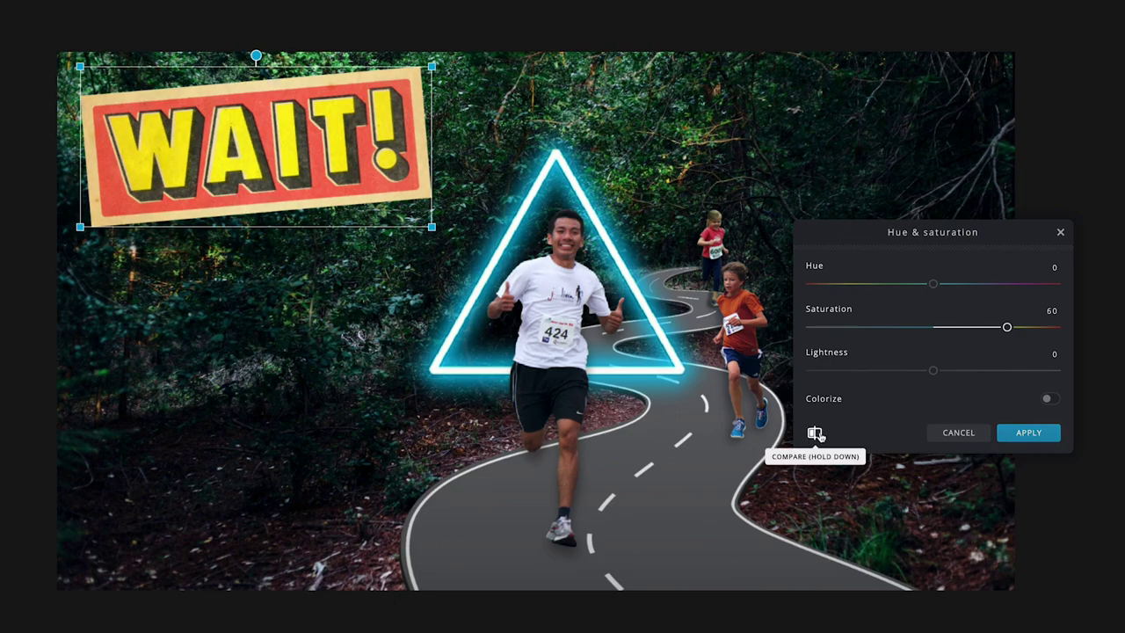
pyautogui.click(814, 434)
pyautogui.click(815, 434)
pyautogui.click(815, 434)
pyautogui.click(1035, 432)
pyautogui.click(1124, 217)
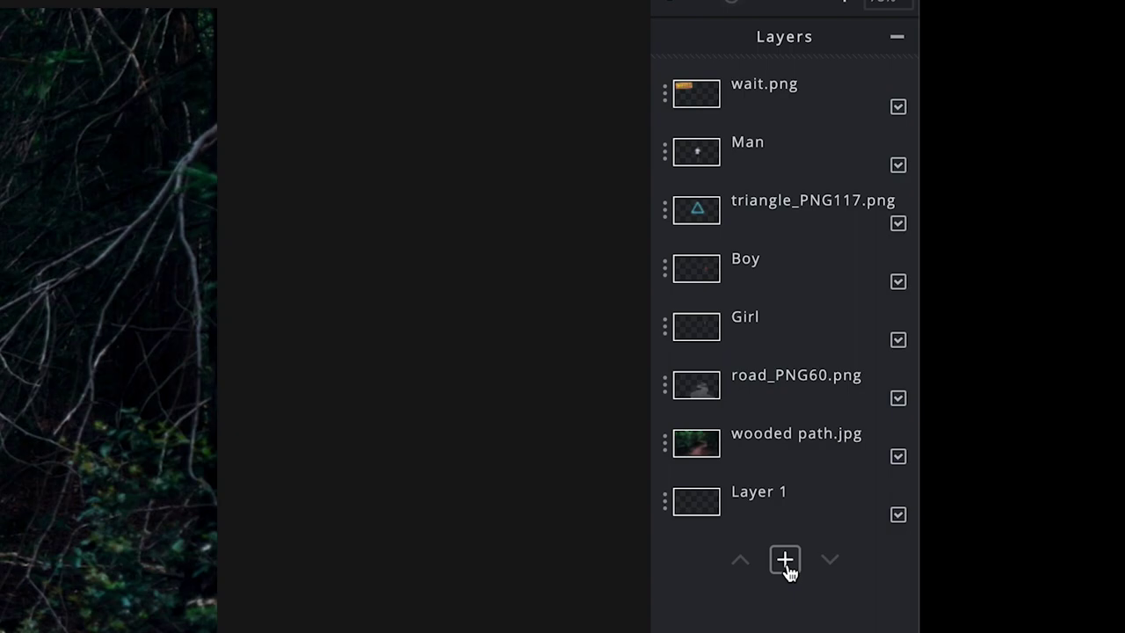
# Add 10-2-tiger-png-hd.png from the Materials folder as a new image layer
pyautogui.click(785, 562)
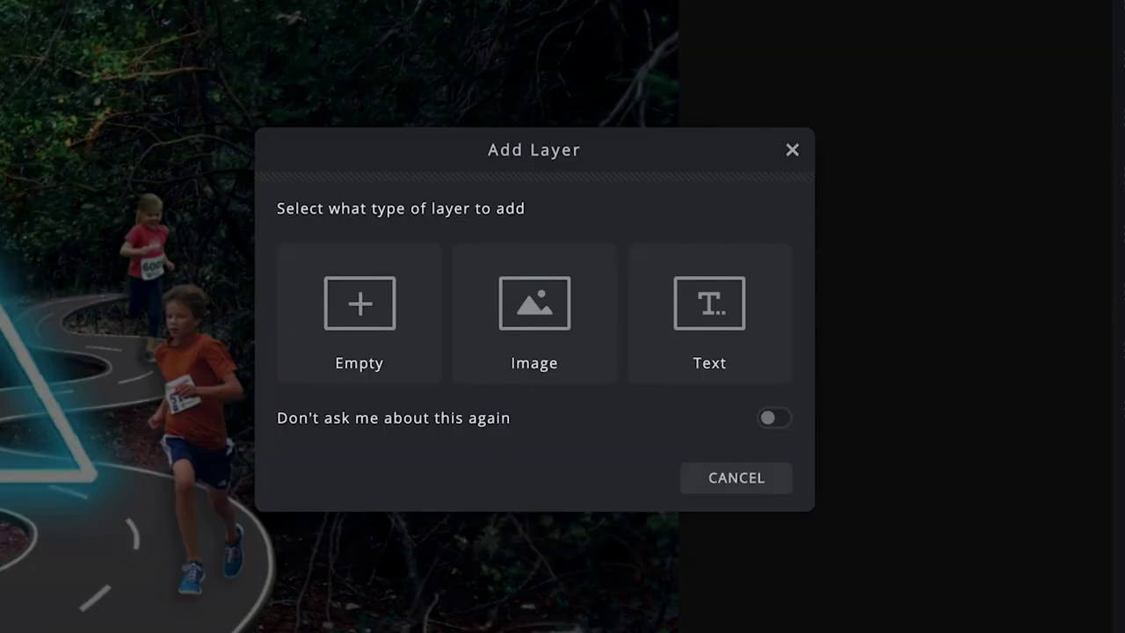
pyautogui.click(548, 292)
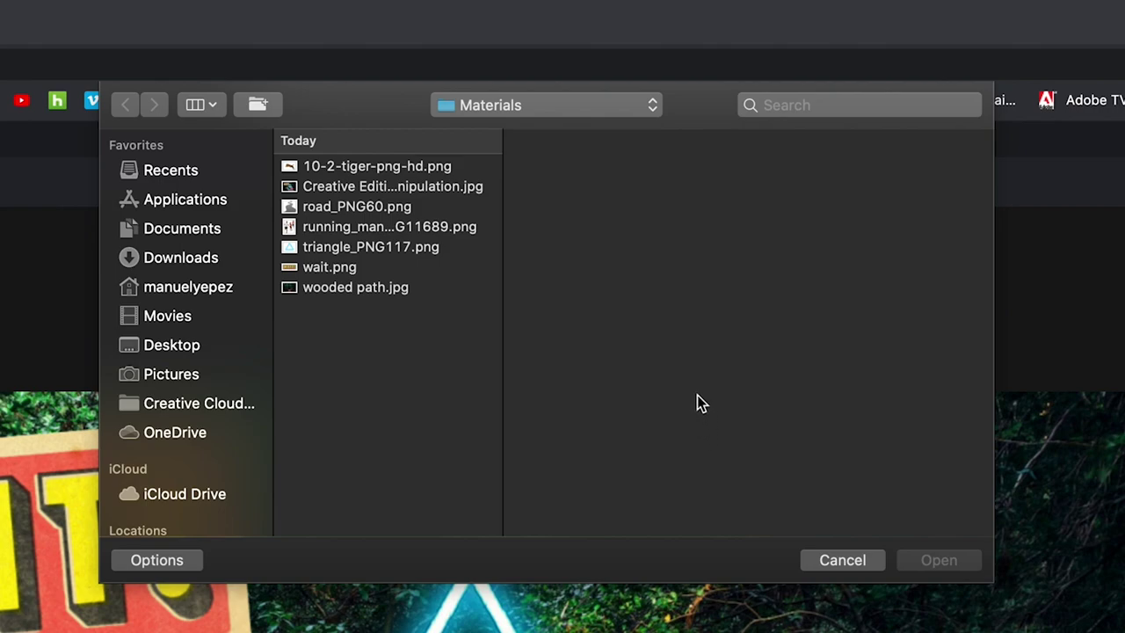
pyautogui.click(415, 167)
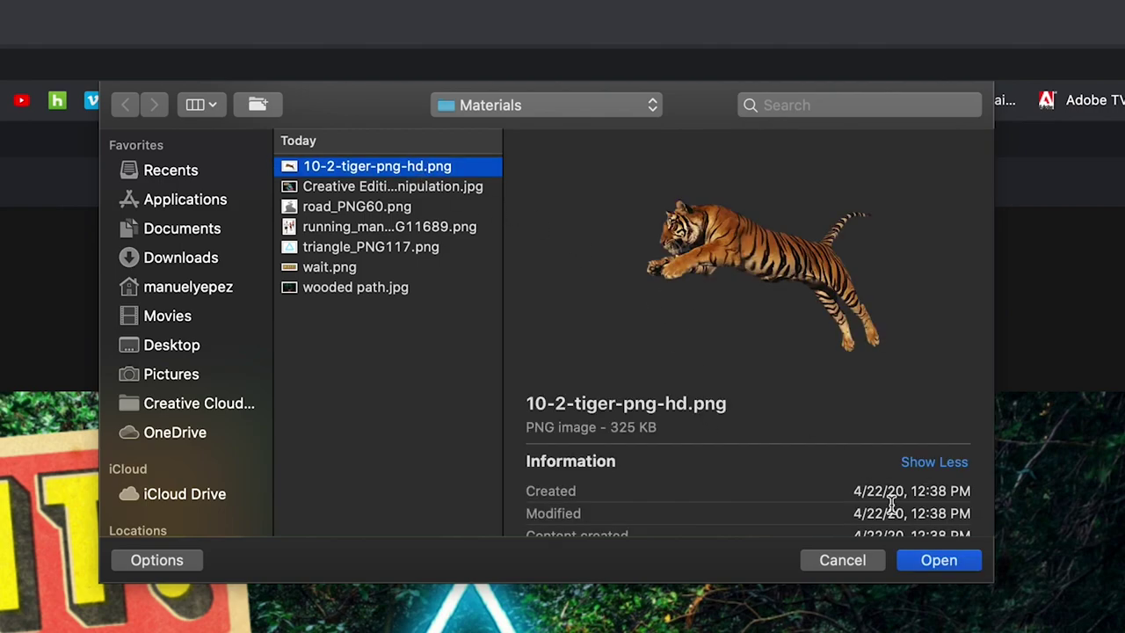
pyautogui.click(936, 560)
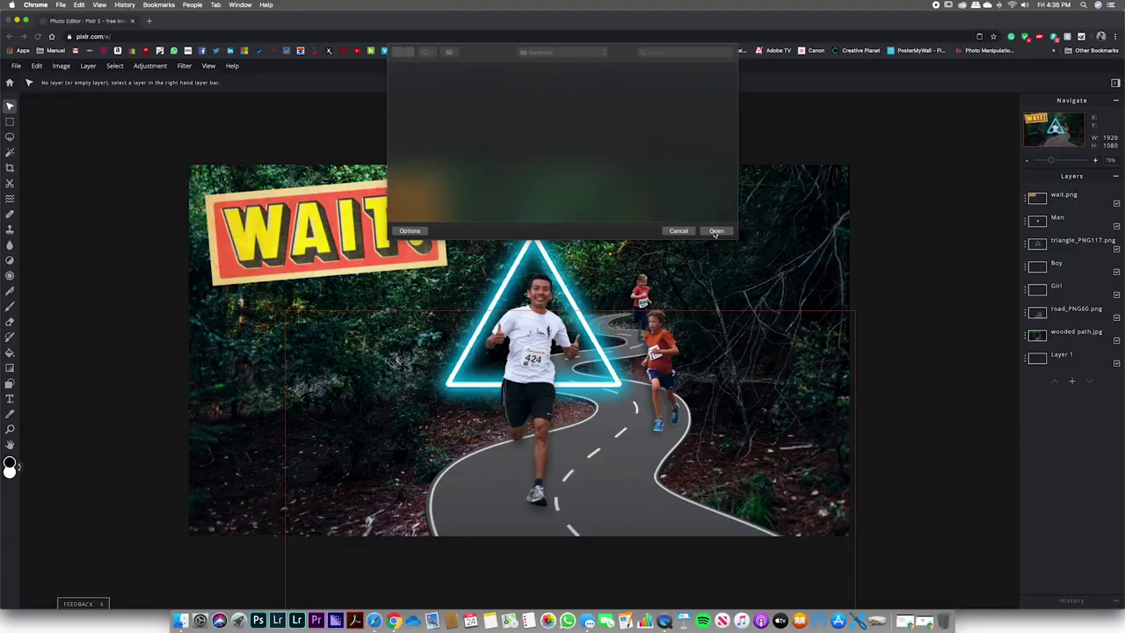
# Place the tiger in the picture's lower-left area, flip it horizontally so it leaps towards the man, and deselect it
pyautogui.moveTo(568, 359); pyautogui.dragTo(373, 389)
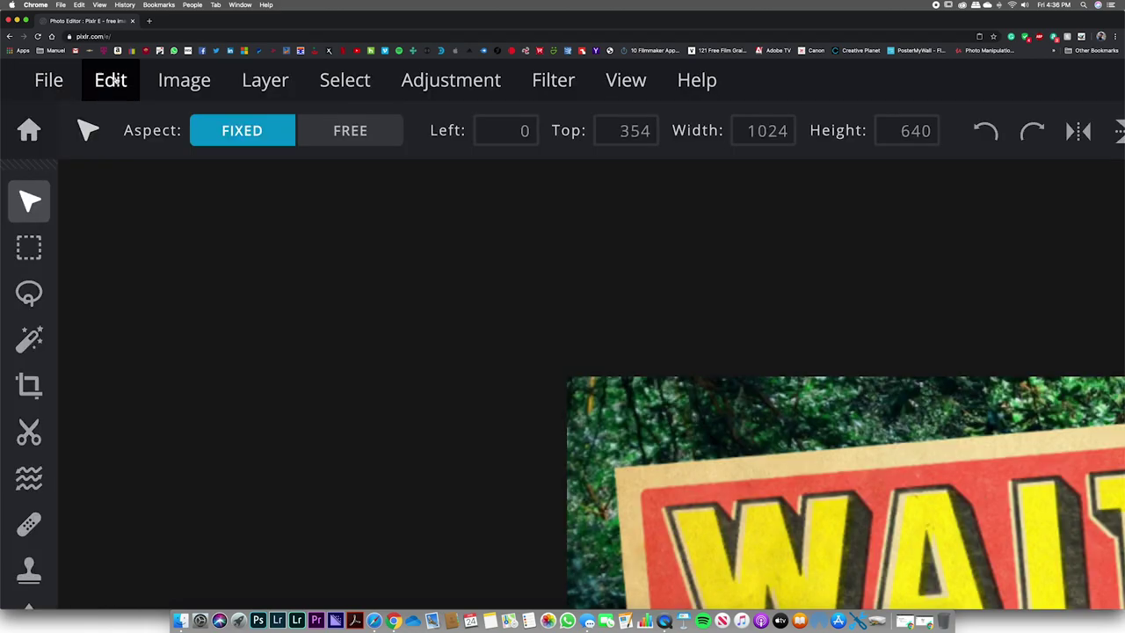
pyautogui.click(114, 81)
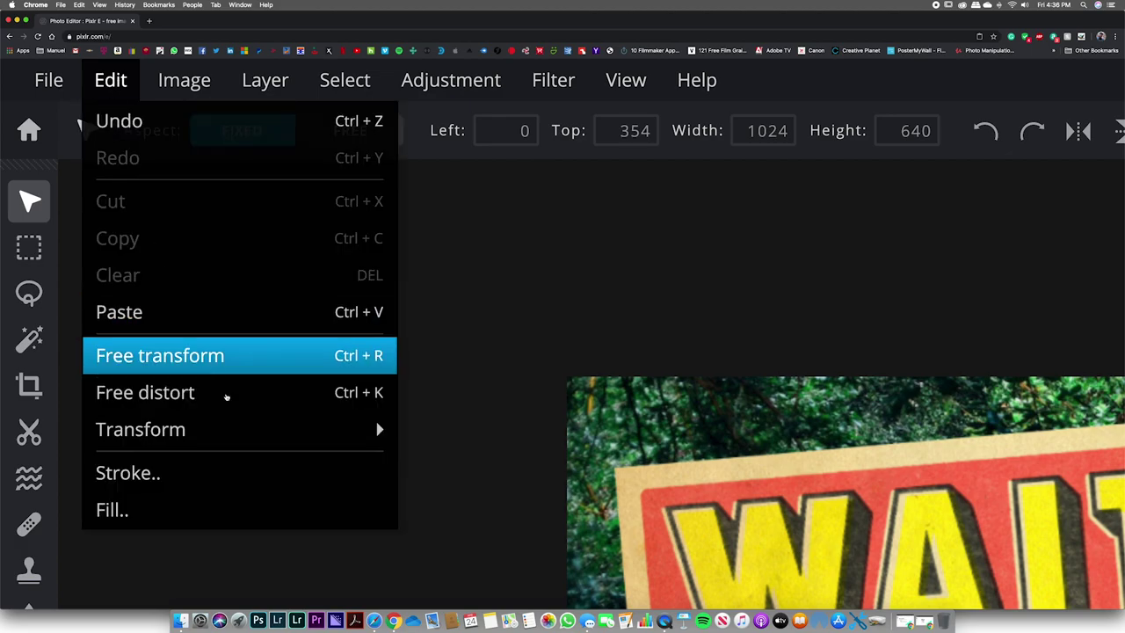
pyautogui.moveTo(244, 428)
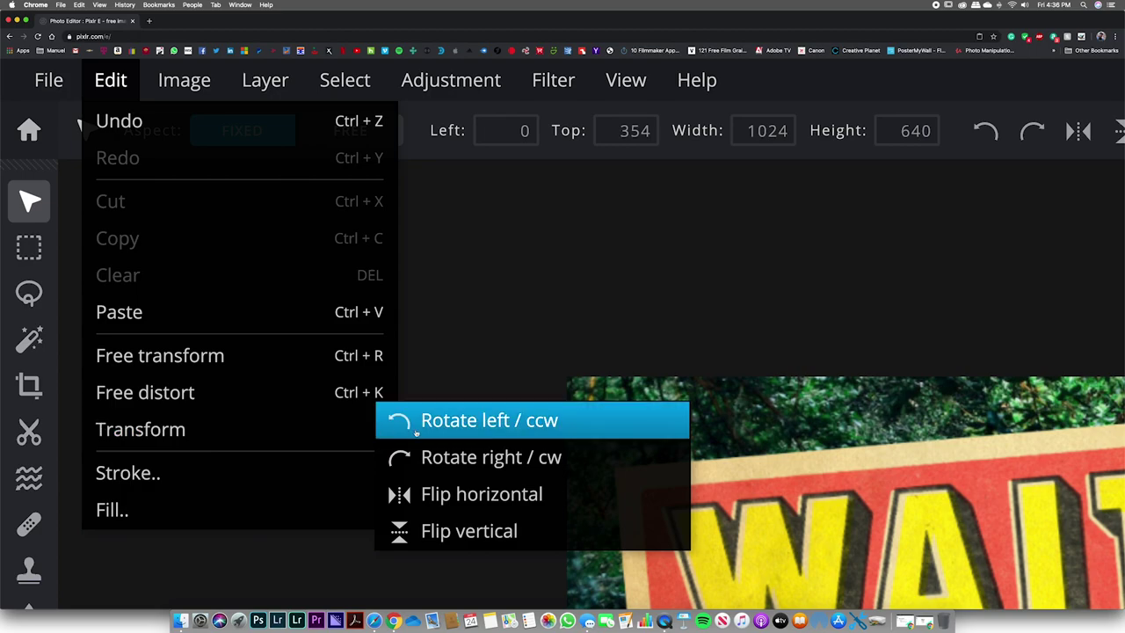
pyautogui.click(471, 494)
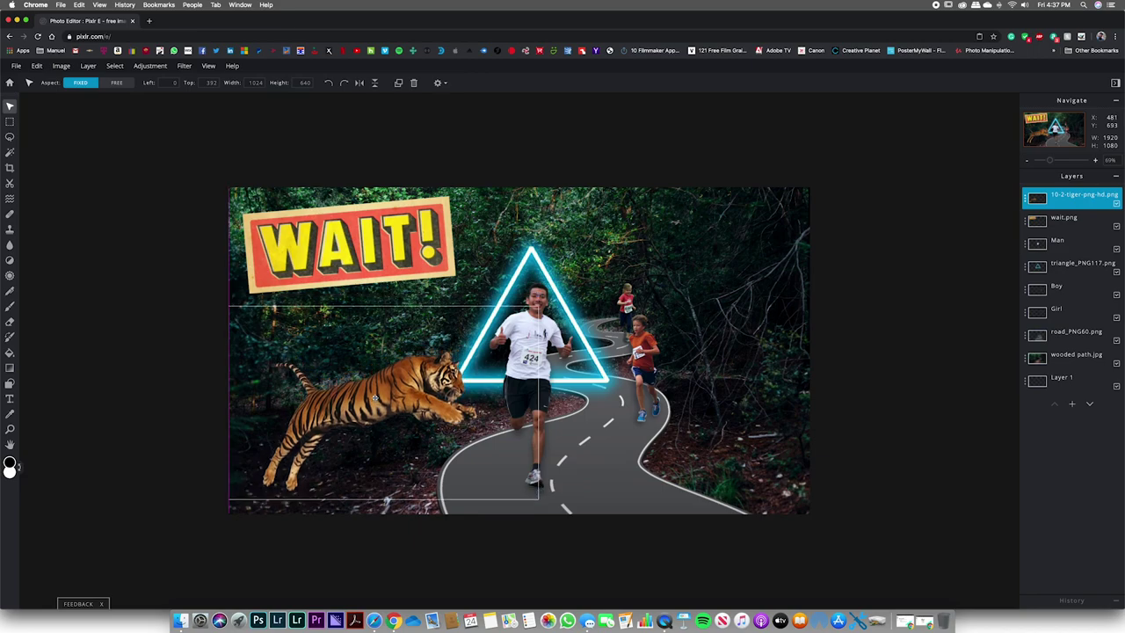
pyautogui.moveTo(374, 398); pyautogui.dragTo(383, 392)
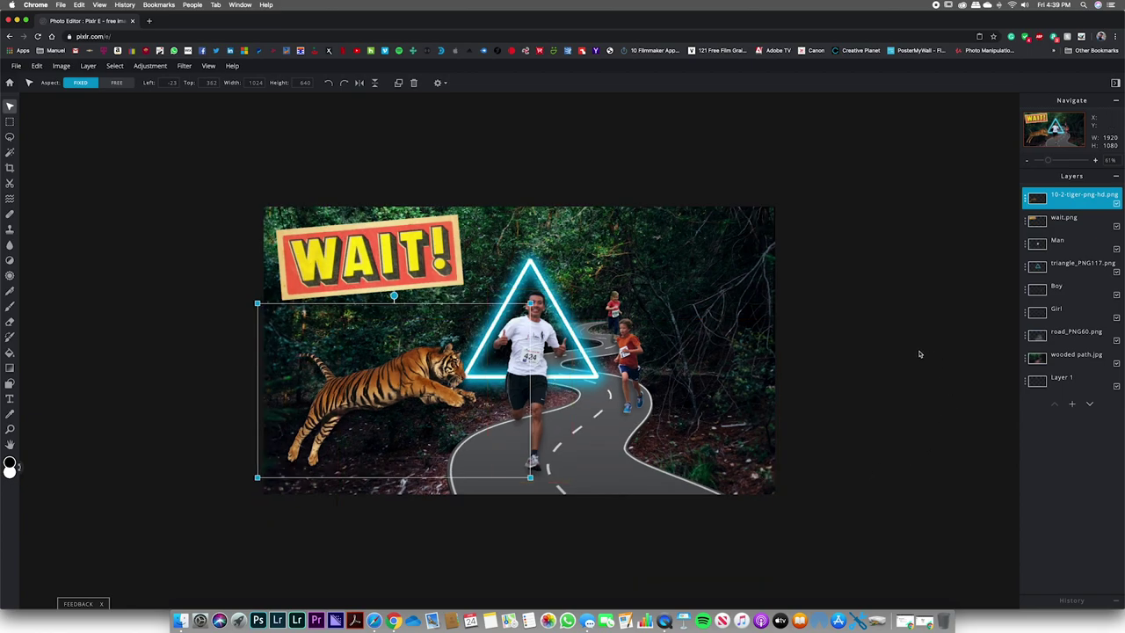
pyautogui.click(849, 347)
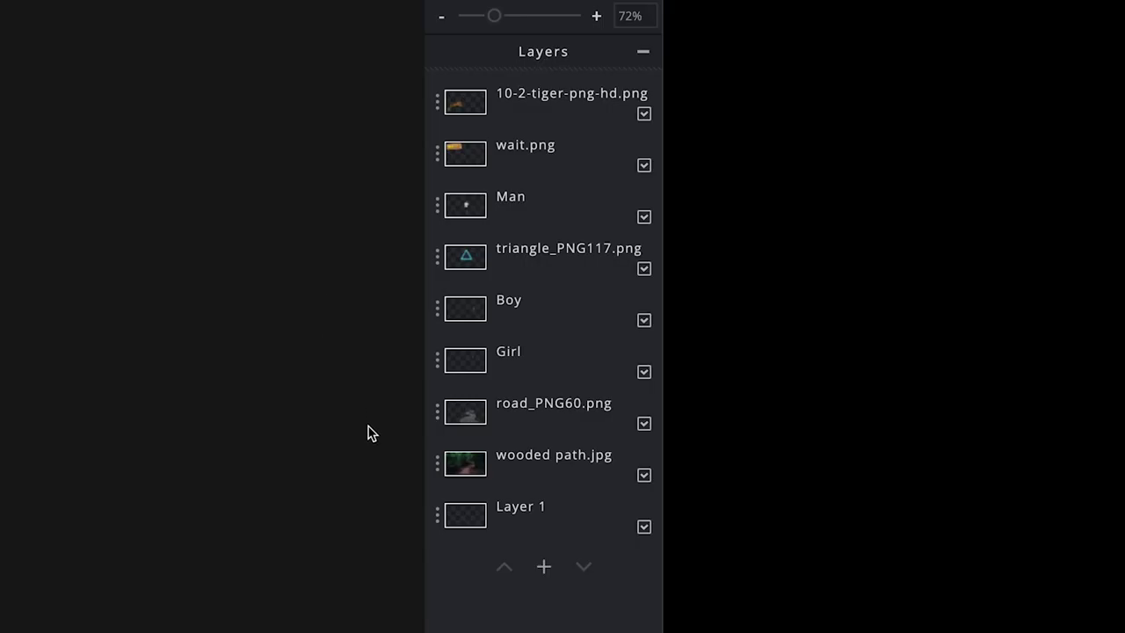
# Add a text layer reading "THERE IS A TIGER" and "BEHIND YOU!" on two lines, coloured yellow #F6FF00
pyautogui.click(544, 569)
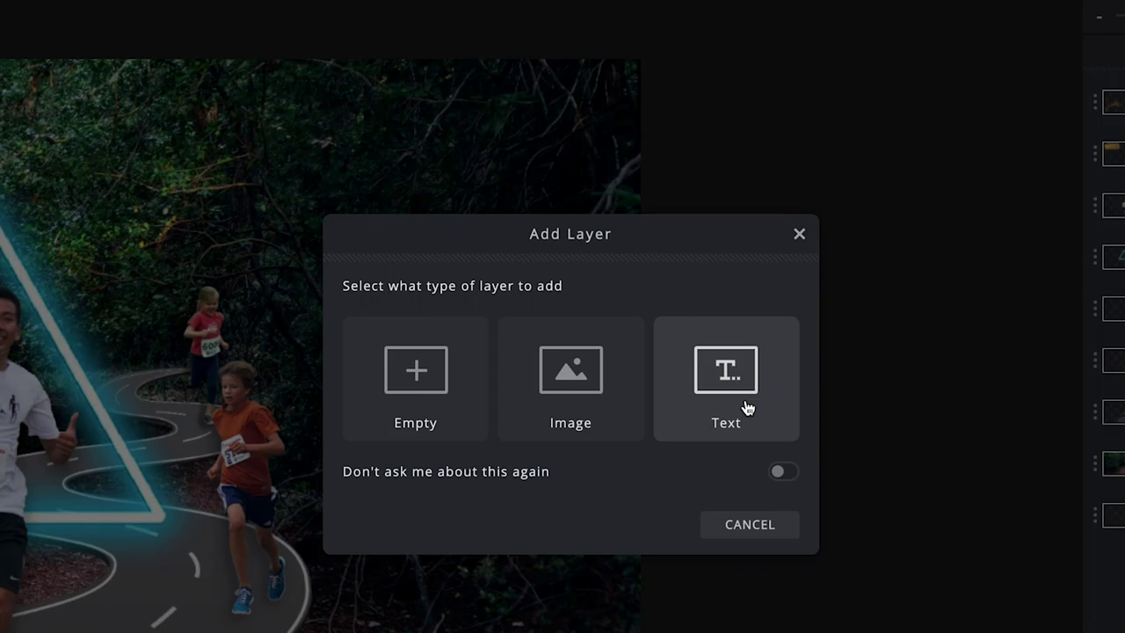
pyautogui.click(746, 406)
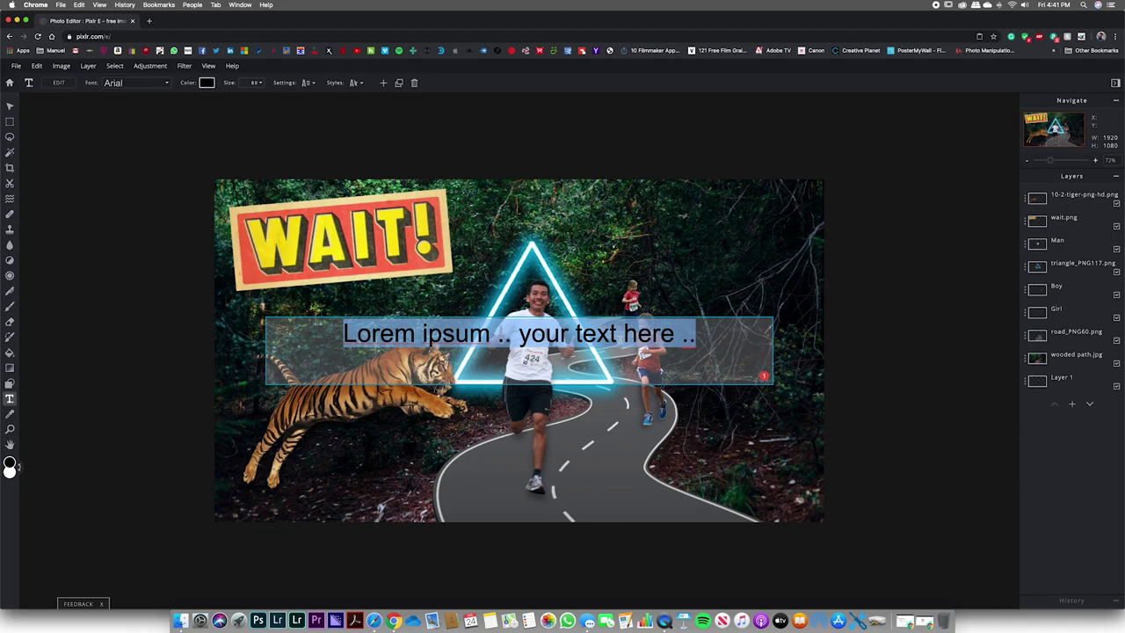
pyautogui.write('THERE IS ')
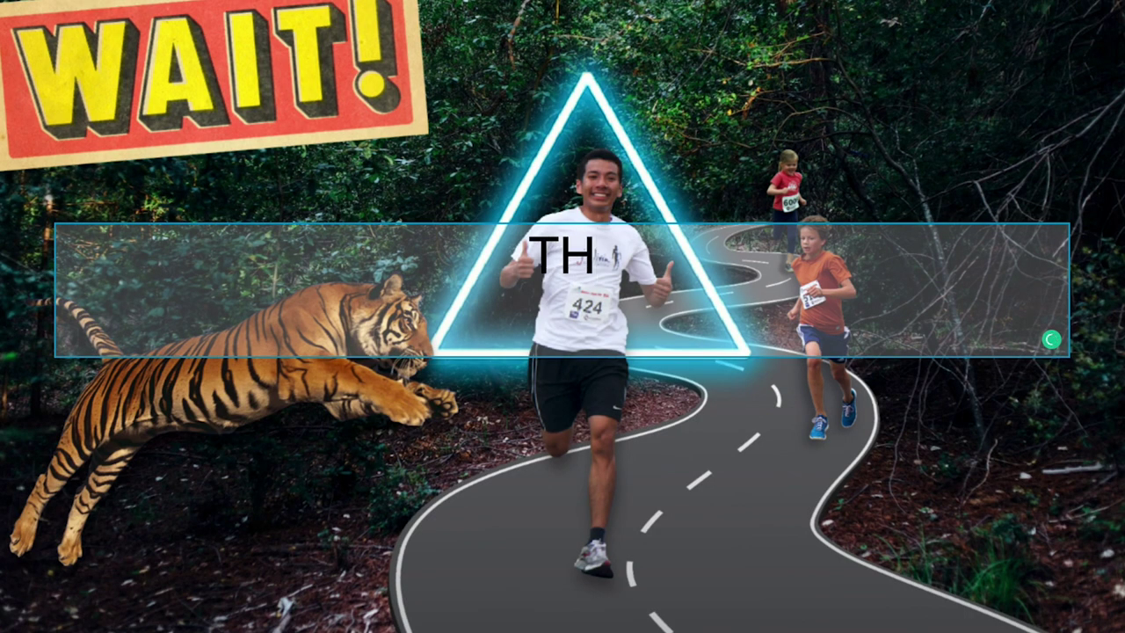
pyautogui.write('A TIGER')
pyautogui.press('Return')
pyautogui.write('BEHIND YOU!')
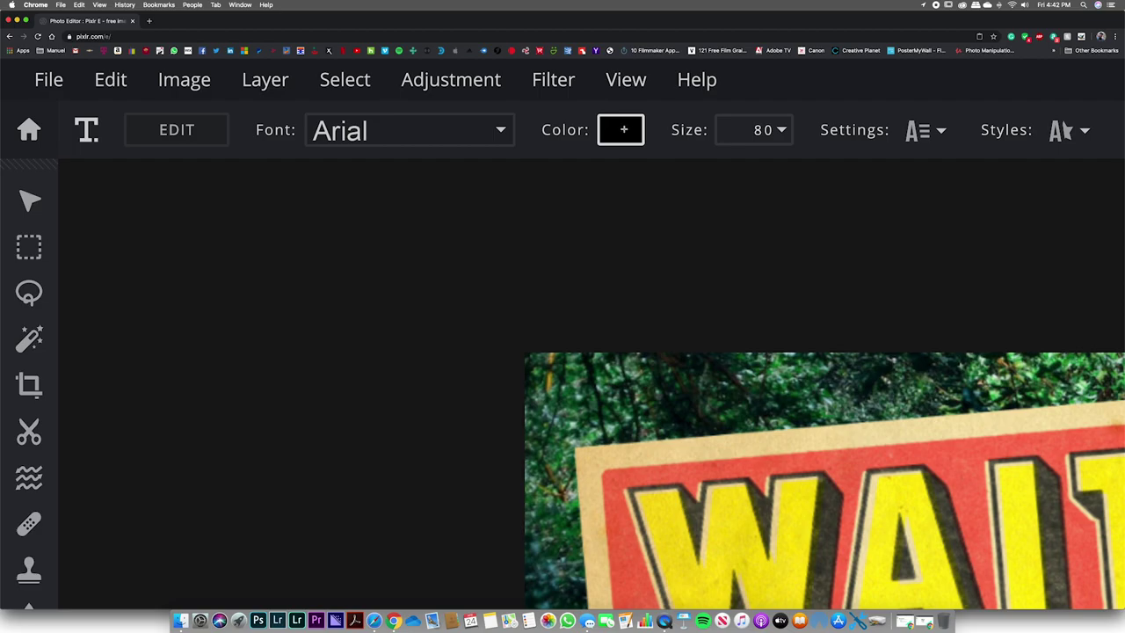
pyautogui.click(624, 130)
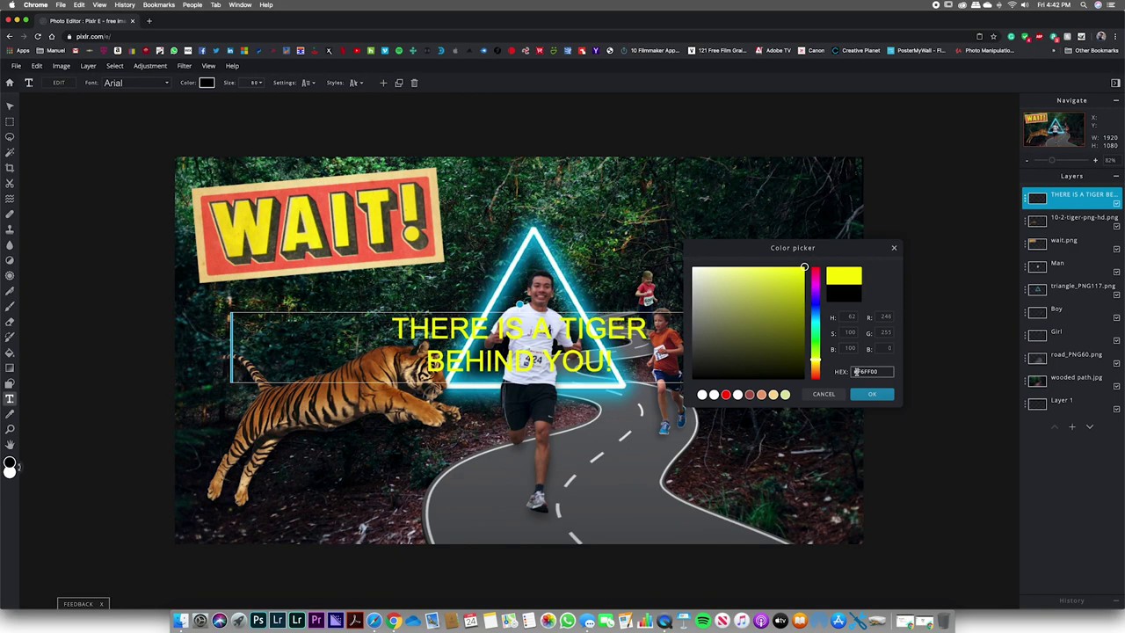
pyautogui.click(872, 393)
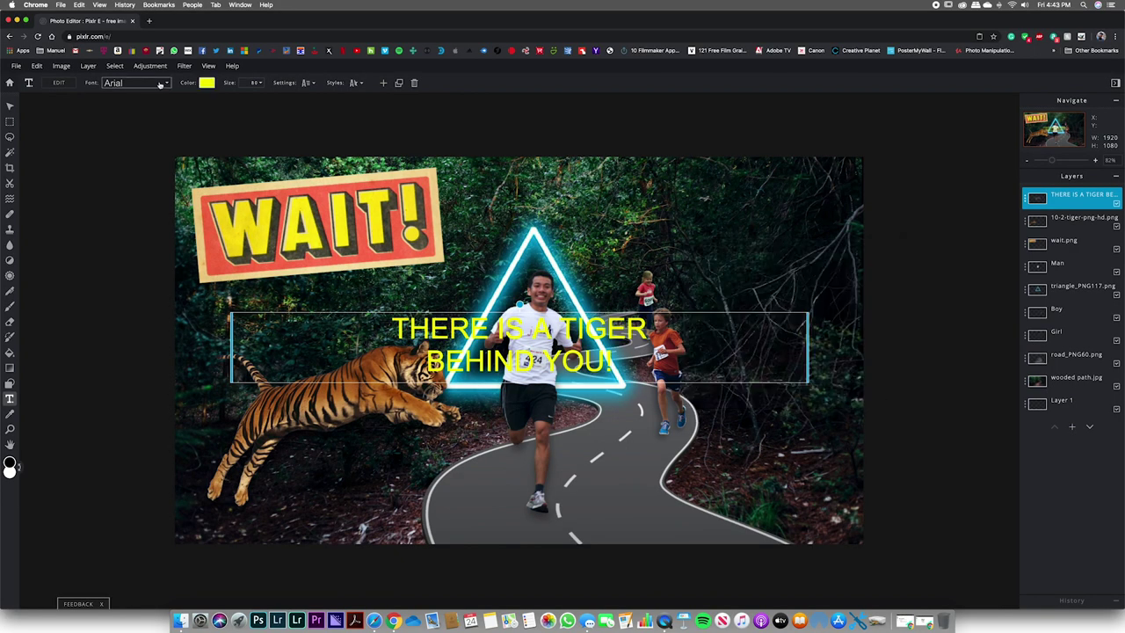
# Set the tiger caption's font to Beornheard and move it to the picture's lower-right area, over the road
pyautogui.click(160, 83)
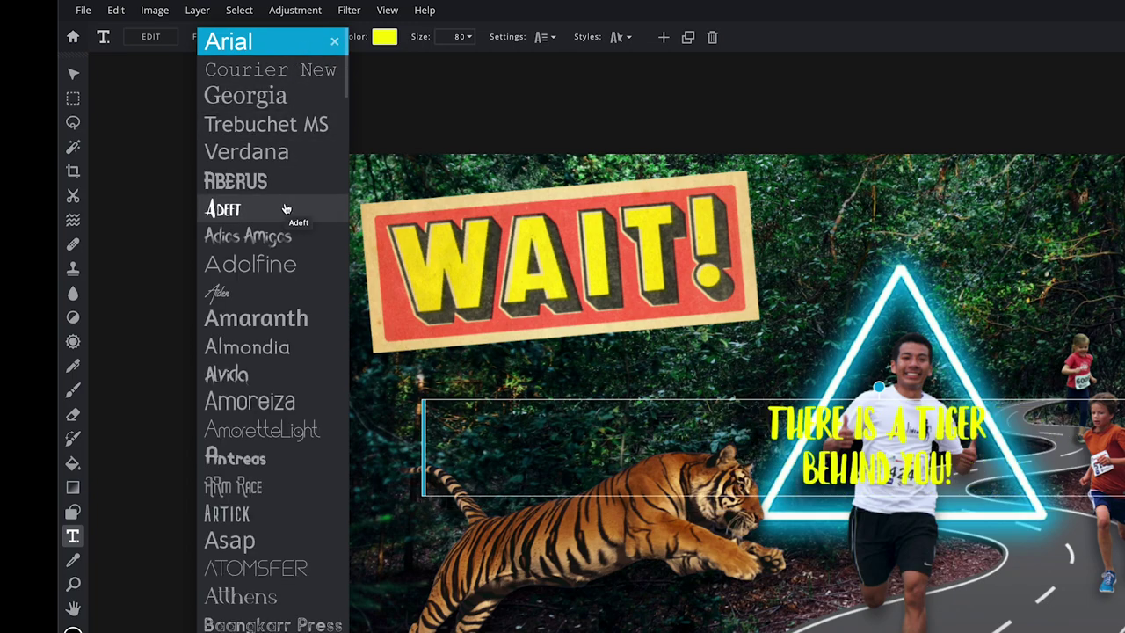
pyautogui.scroll(-4, 285, 211)
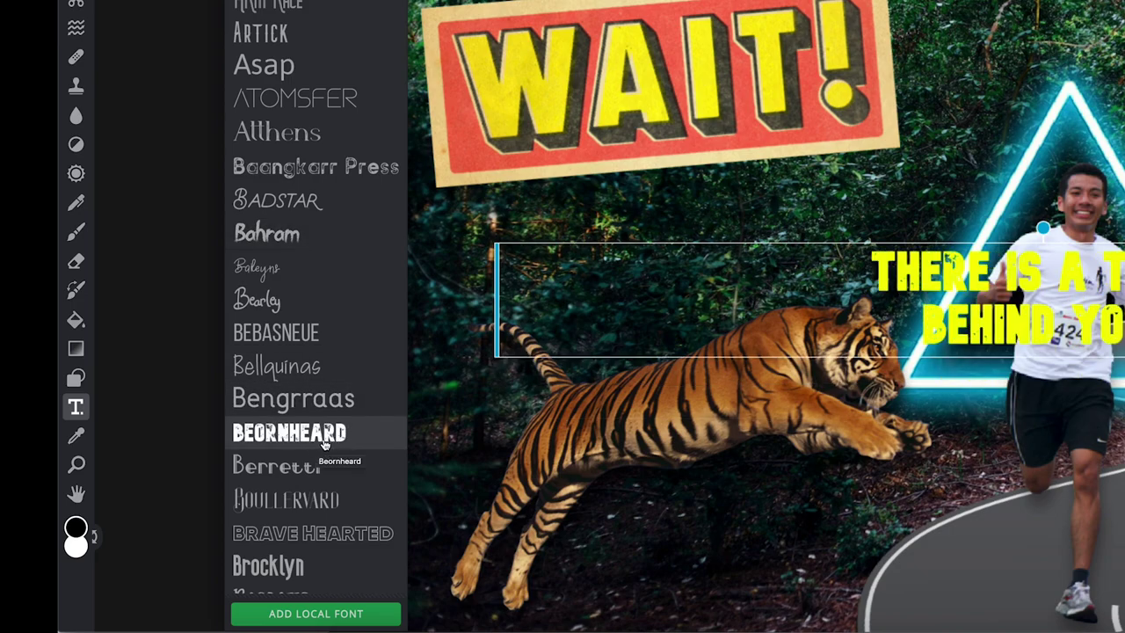
pyautogui.click(323, 442)
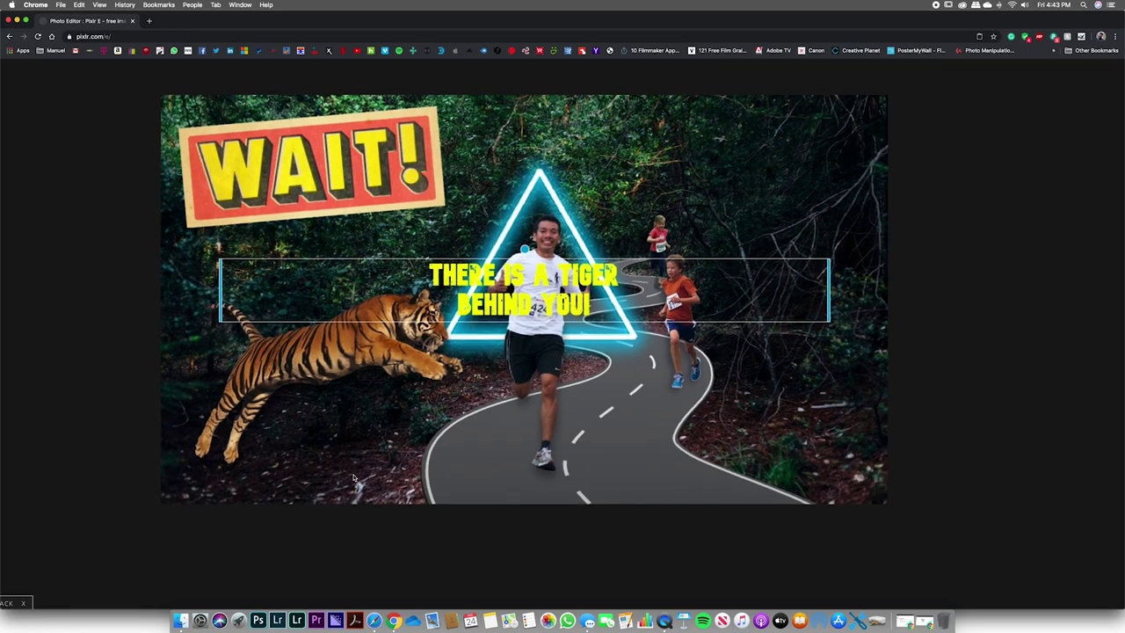
pyautogui.moveTo(537, 343); pyautogui.dragTo(684, 448)
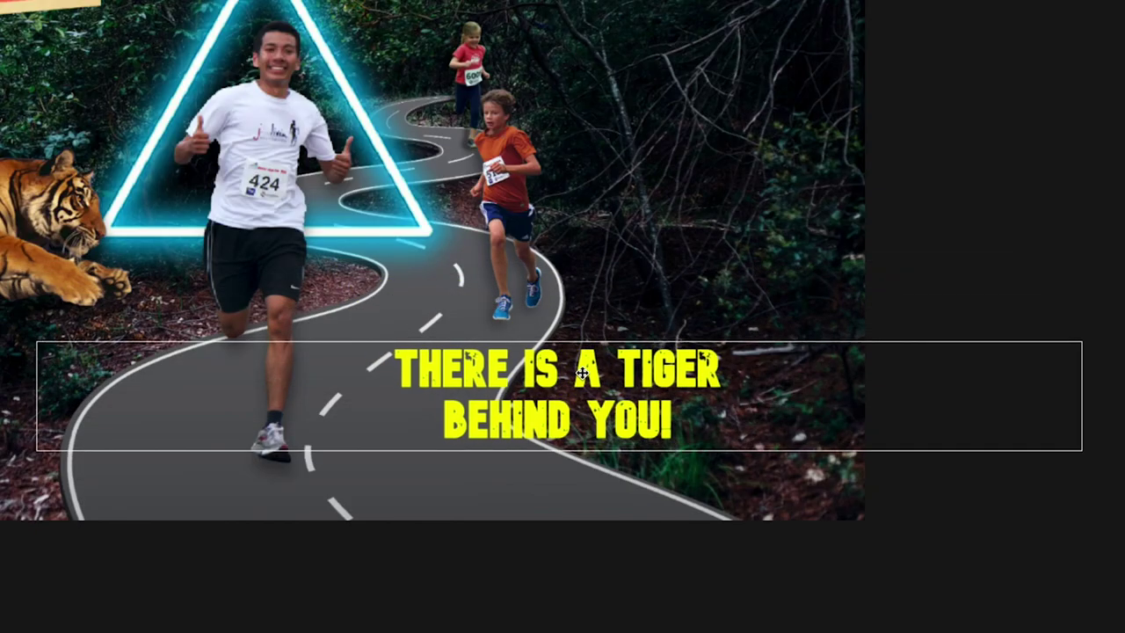
pyautogui.moveTo(582, 374); pyautogui.dragTo(601, 374)
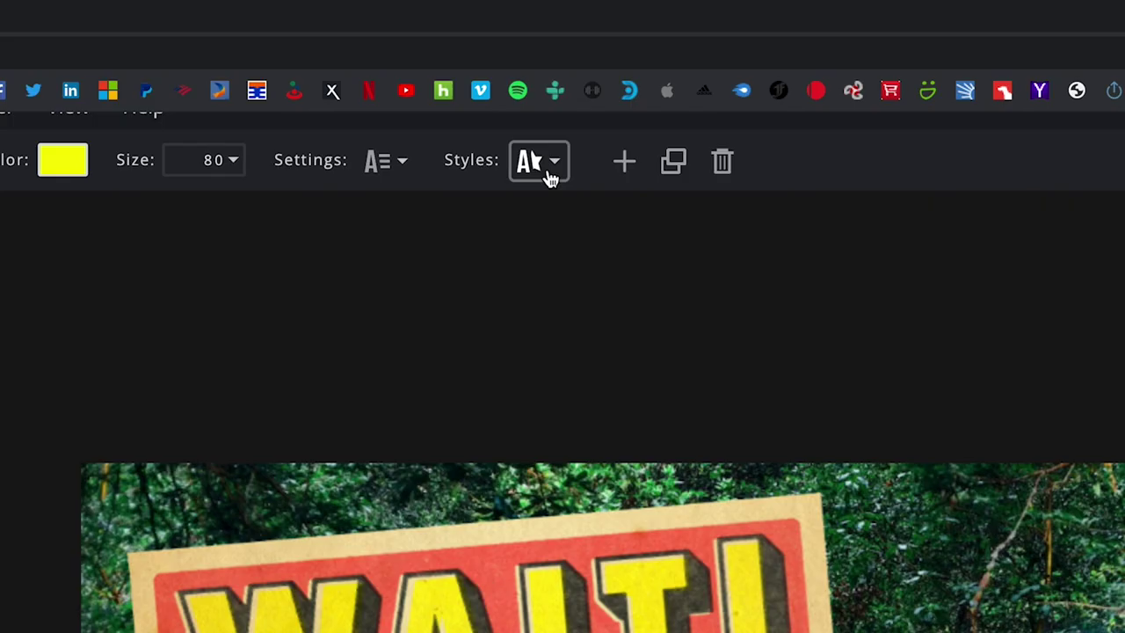
# Turn on the Outline style for the tiger caption and open its outline colour for editing
pyautogui.click(410, 81)
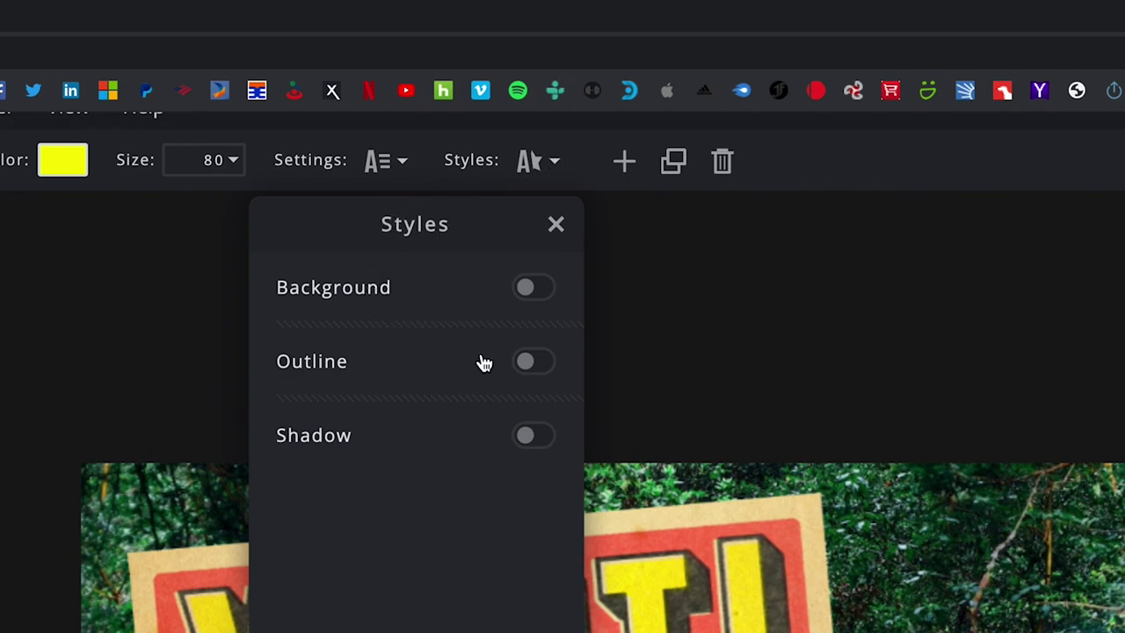
pyautogui.click(542, 369)
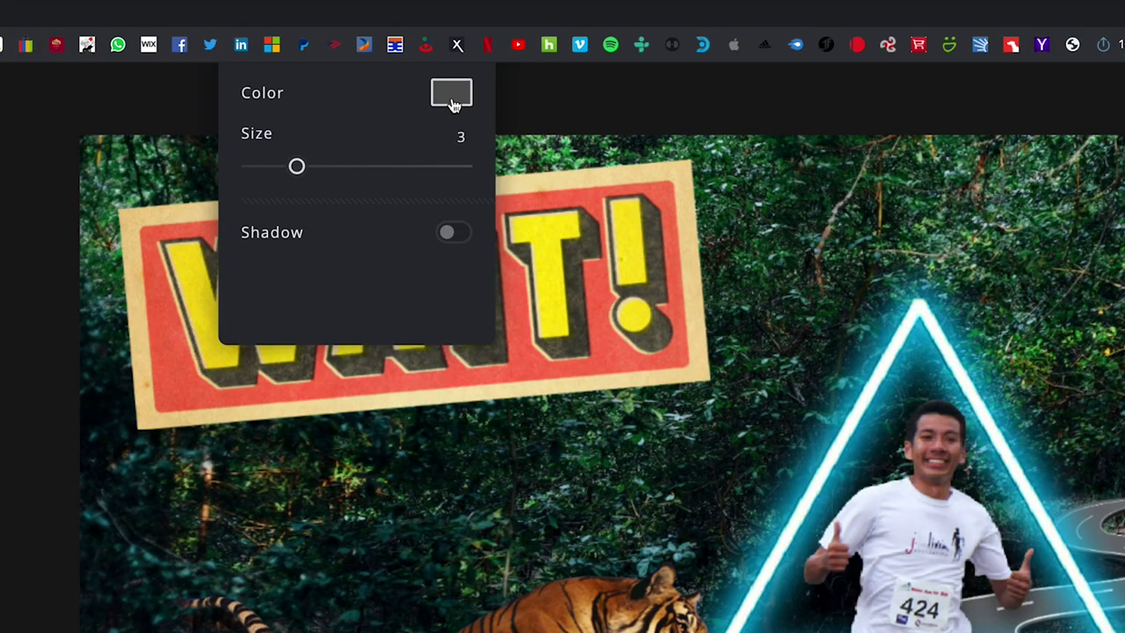
pyautogui.click(450, 92)
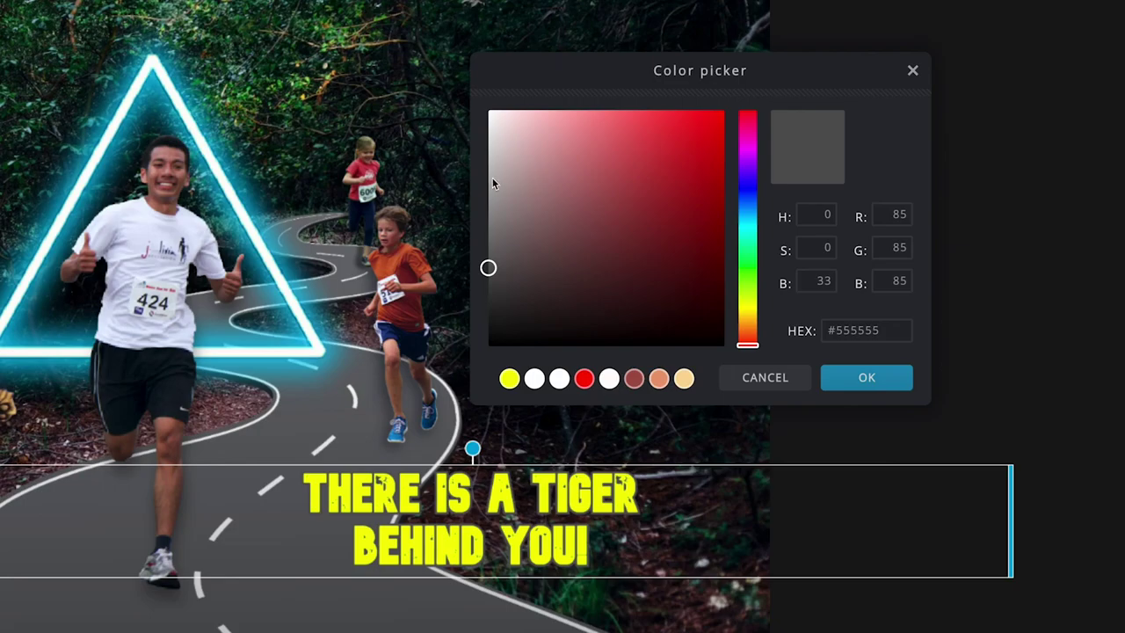